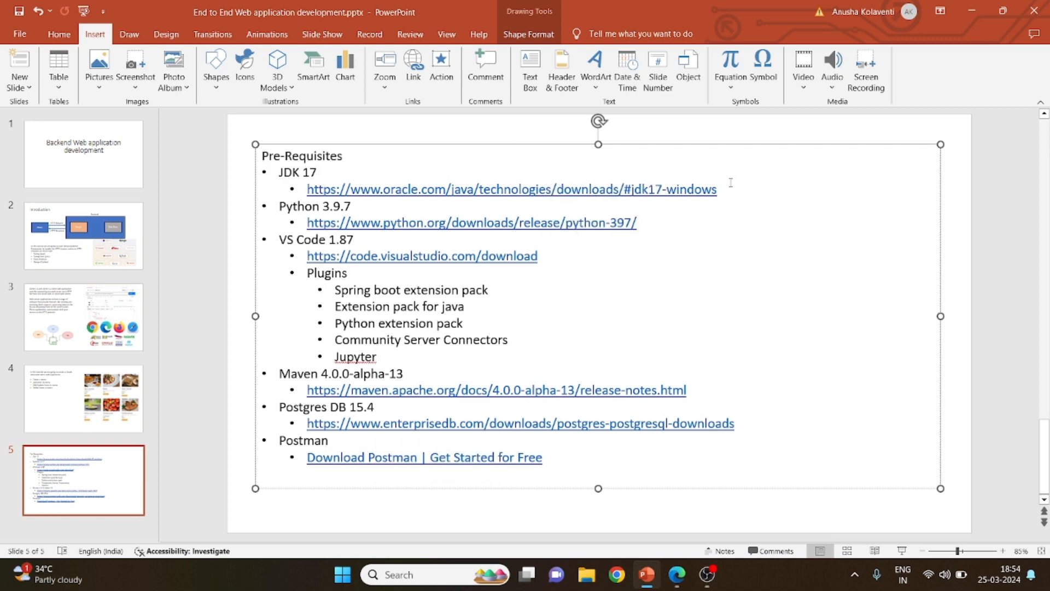
Copy the JDK 17 download link from the Pre-Requisites slide and open it in Microsoft Edge
{"action": "left_click", "coordinate": [306, 191], "text": "shift"}
{"action": "key", "text": "ctrl+c"}
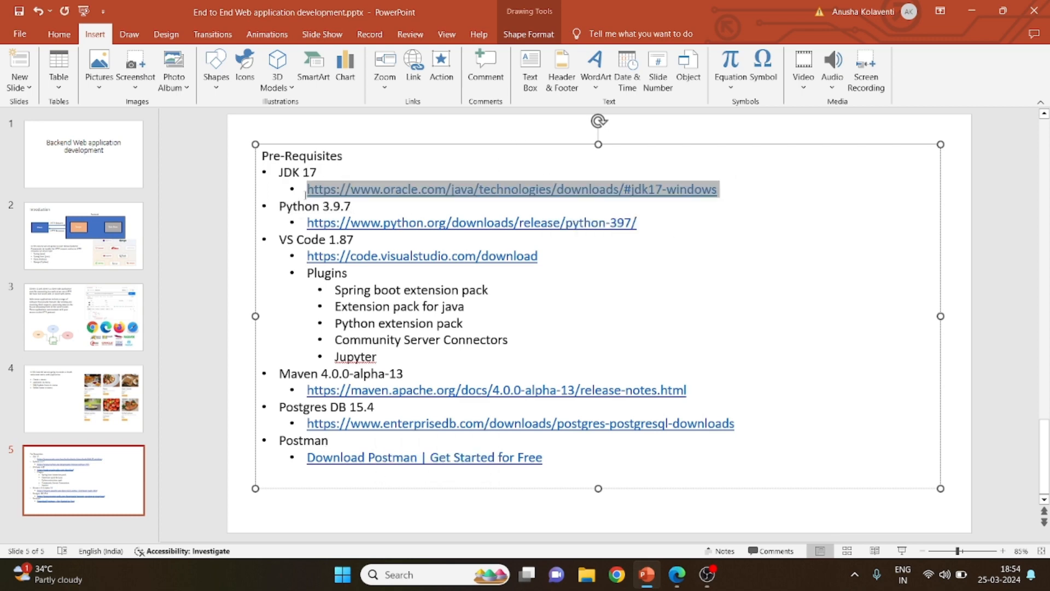
{"action": "key", "text": "alt+Tab"}
{"action": "key", "text": "alt+Tab"}
{"action": "key", "text": "alt+Tab"}
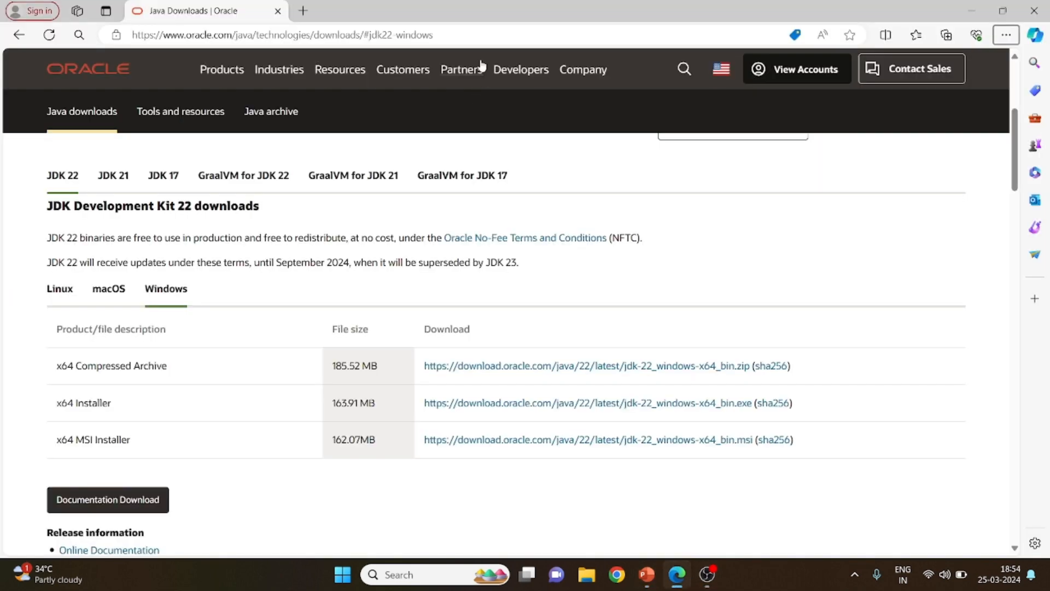
{"action": "left_click", "coordinate": [478, 36]}
{"action": "key", "text": "ctrl+v"}
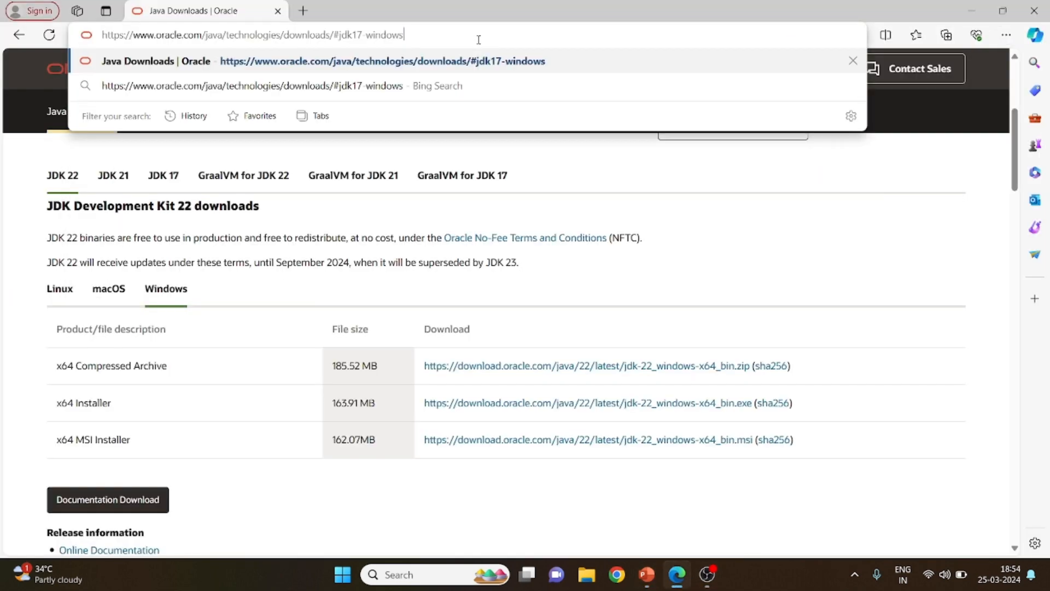
{"action": "key", "text": "Return"}
Download the JDK 22 x64 Installer for Windows and install it to the default destination folder
{"action": "scroll", "coordinate": [470, 107], "scroll_direction": "down", "scroll_amount": 2}
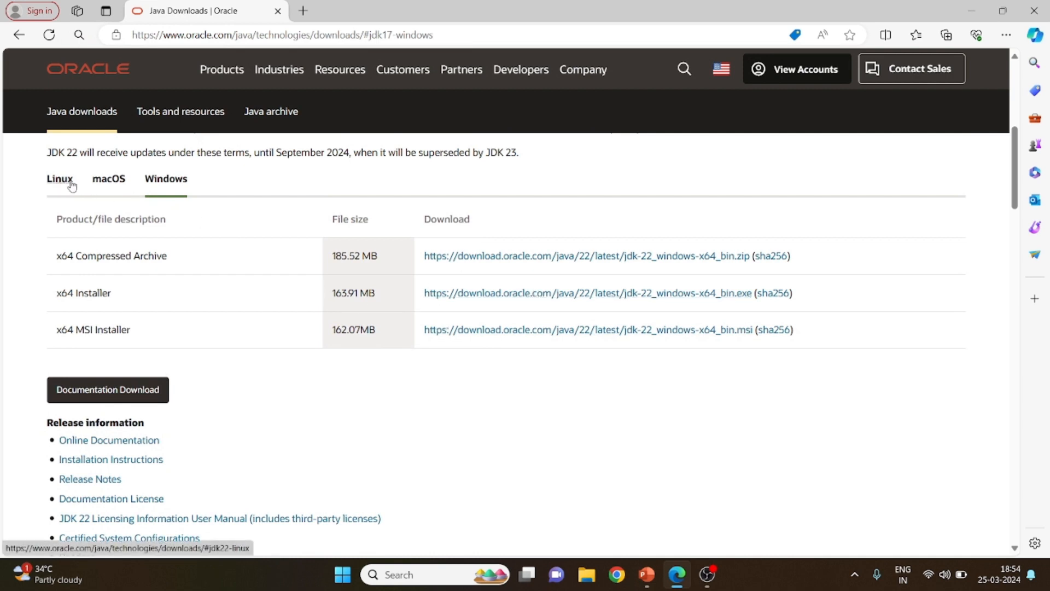
{"action": "left_click", "coordinate": [499, 301]}
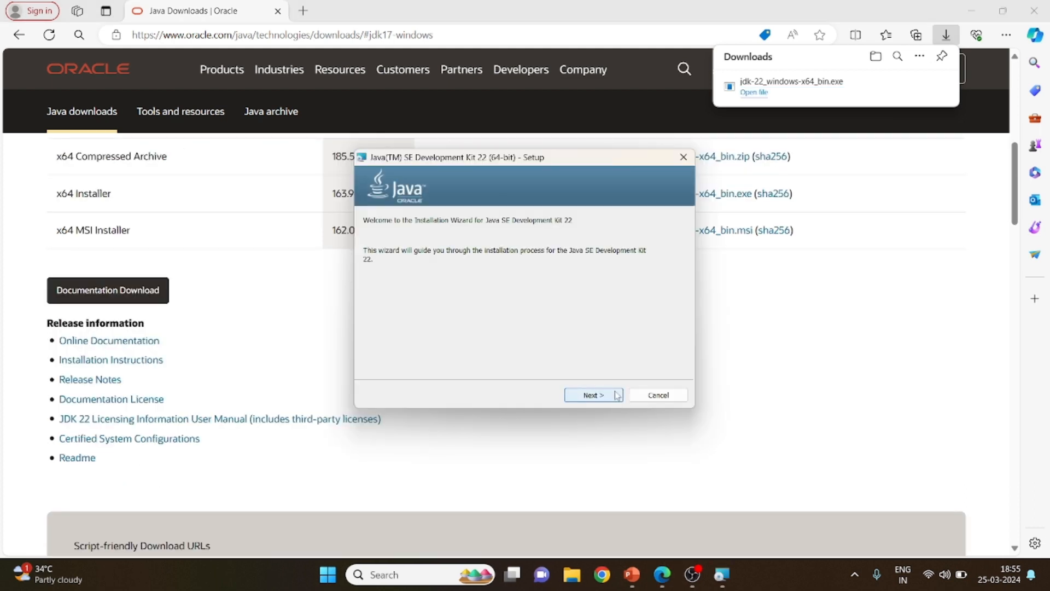
{"action": "left_click", "coordinate": [594, 395]}
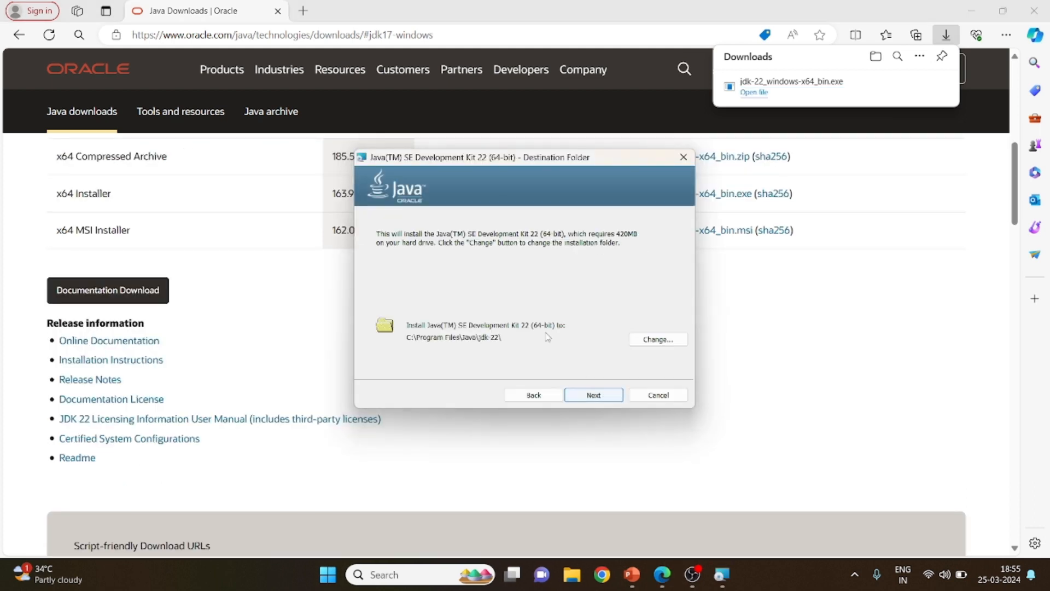
{"action": "left_click", "coordinate": [587, 395]}
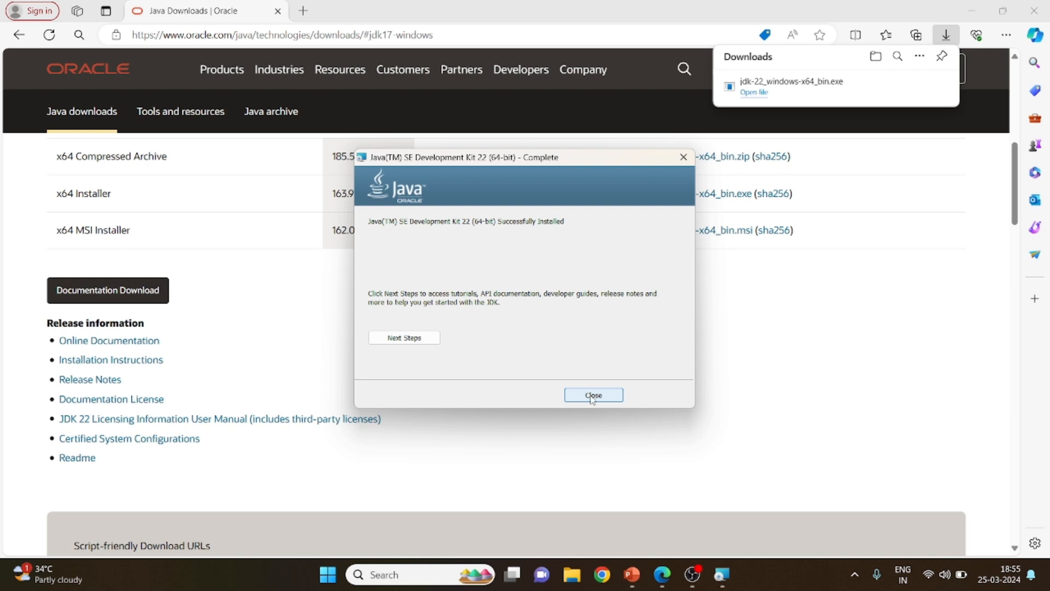
{"action": "left_click", "coordinate": [592, 396]}
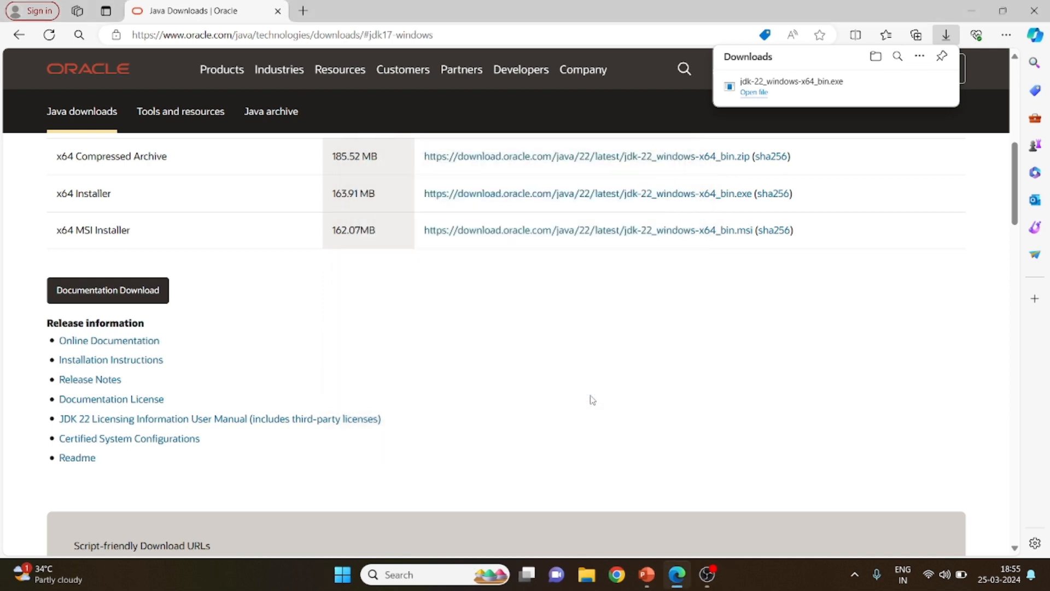
In File Explorer, browse to C:\Program Files\Java\jdk-22\bin and copy the folder's path
{"action": "key", "text": "super+e"}
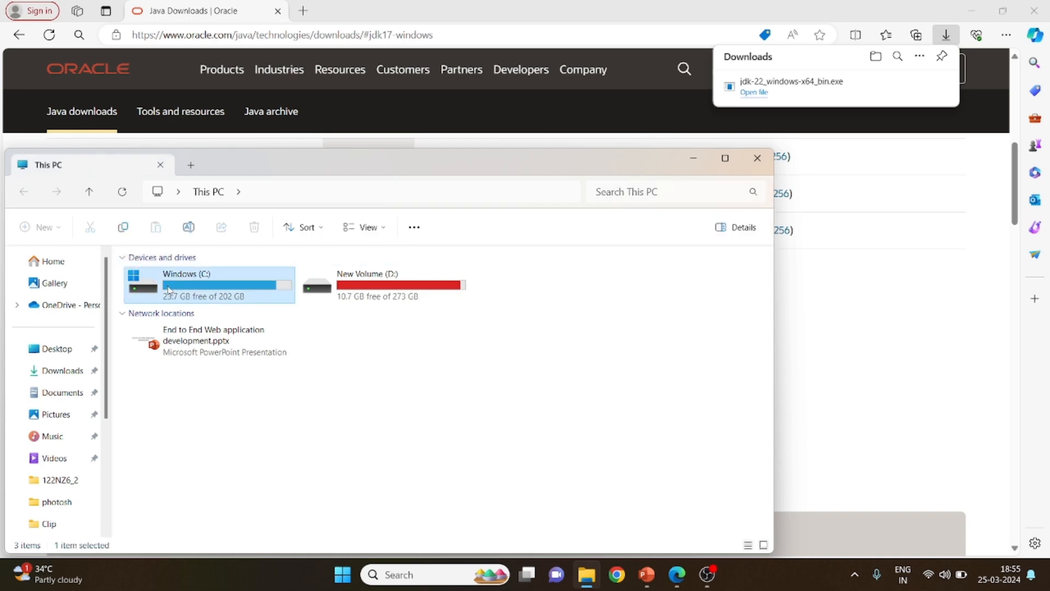
{"action": "double_click", "coordinate": [206, 284]}
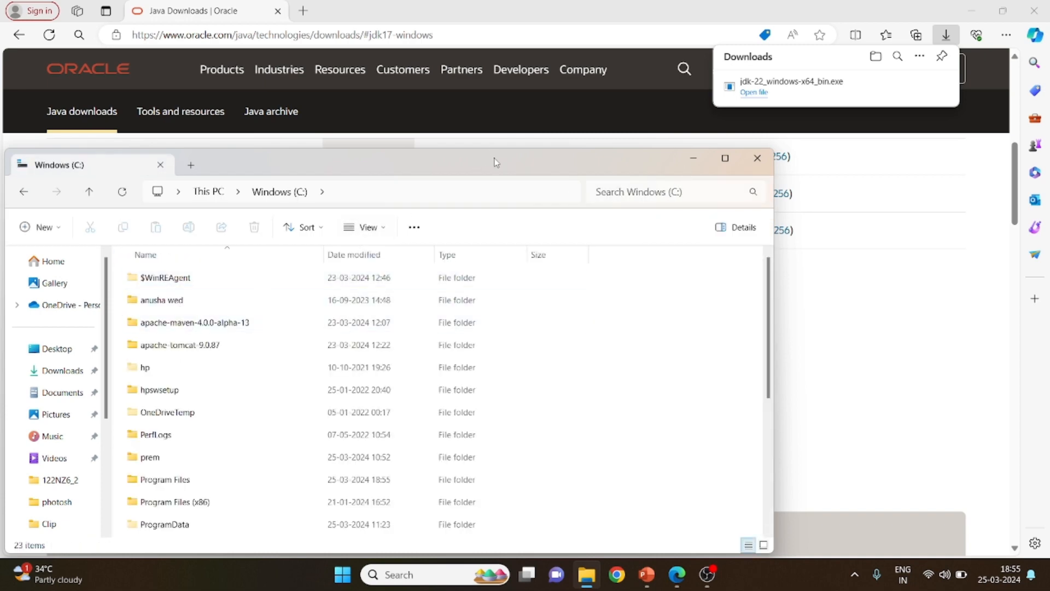
{"action": "left_click_drag", "start_coordinate": [496, 163], "coordinate": [699, 34]}
{"action": "left_click", "coordinate": [413, 353]}
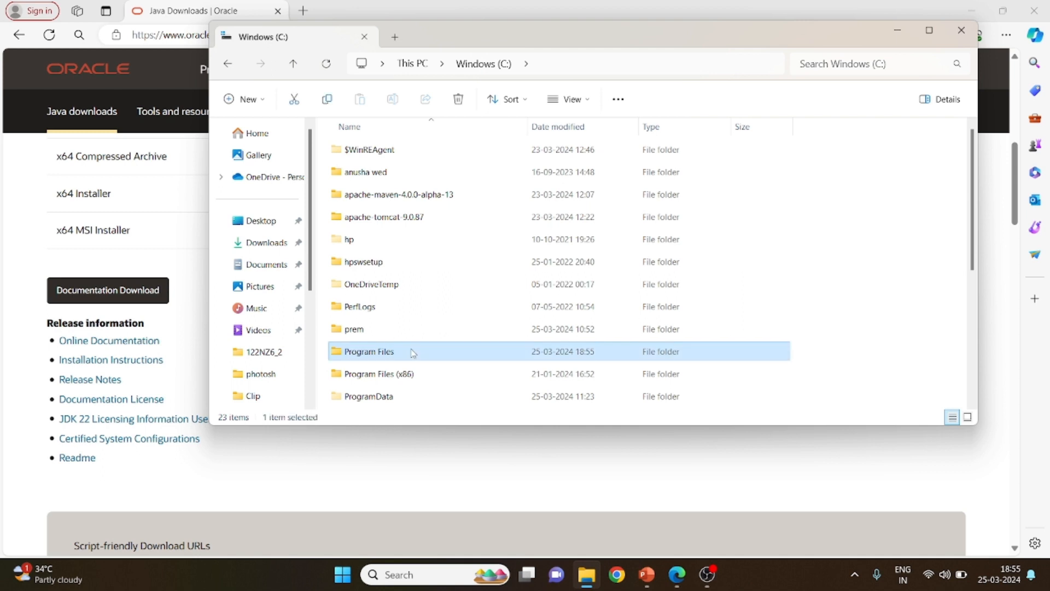
{"action": "double_click", "coordinate": [413, 353]}
{"action": "scroll", "coordinate": [403, 350], "scroll_direction": "down", "scroll_amount": 1}
{"action": "left_click", "coordinate": [371, 328]}
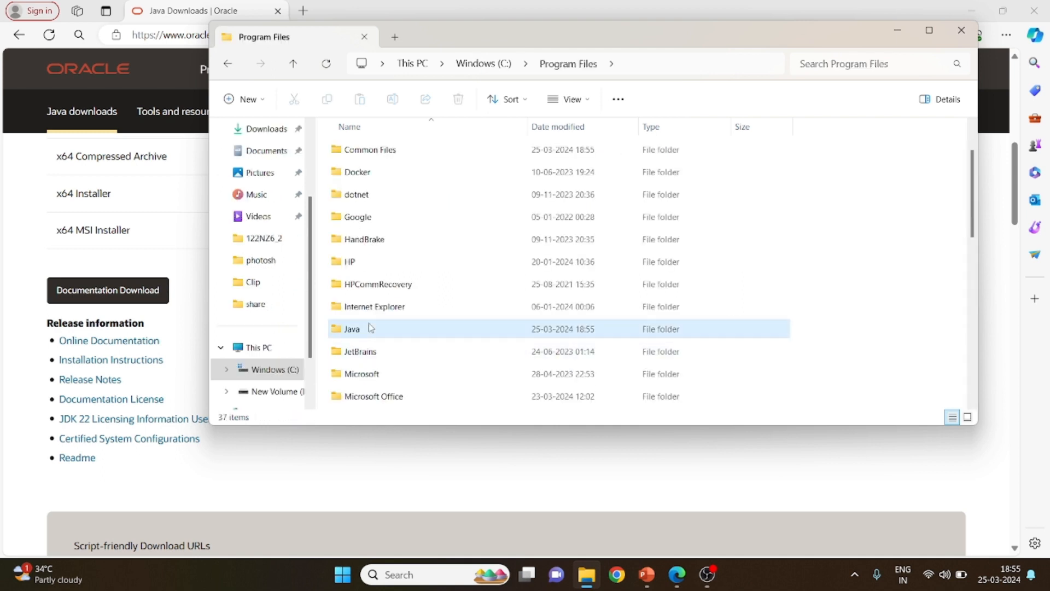
{"action": "double_click", "coordinate": [371, 328]}
{"action": "double_click", "coordinate": [369, 158]}
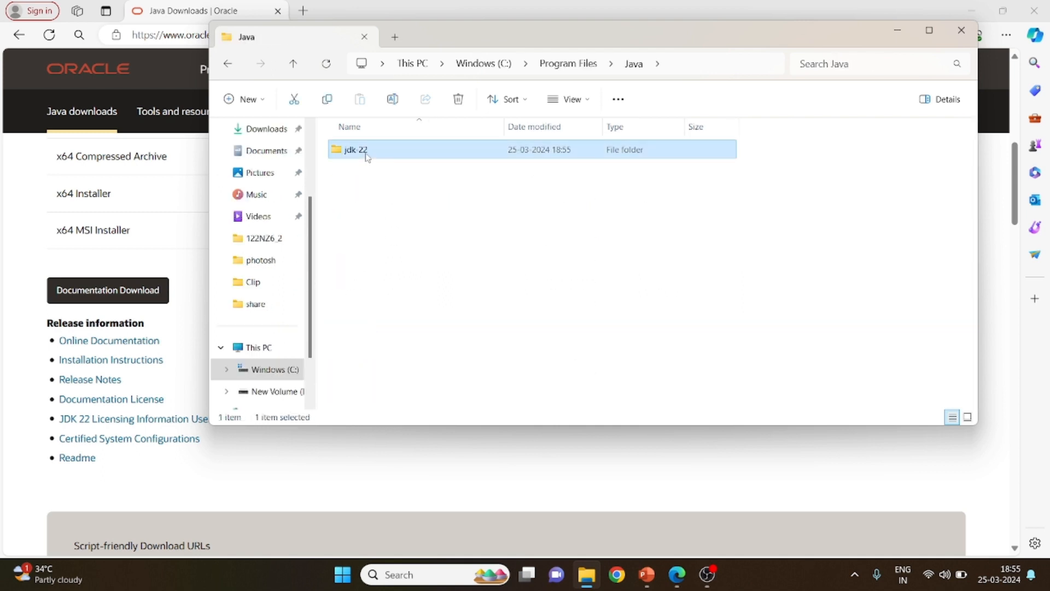
{"action": "double_click", "coordinate": [366, 154]}
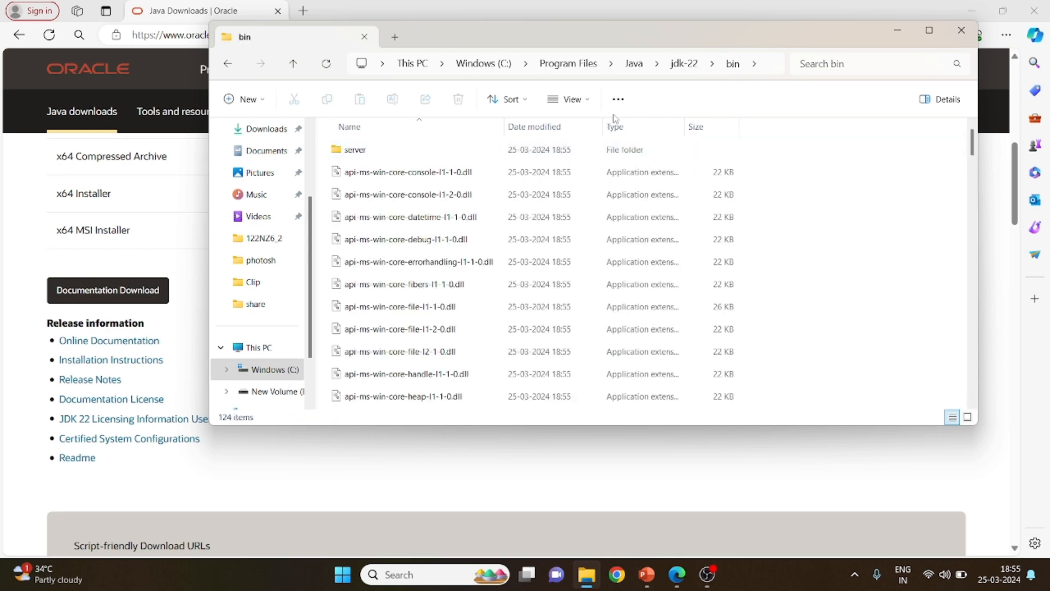
{"action": "left_click", "coordinate": [764, 70]}
{"action": "key", "text": "ctrl+c"}
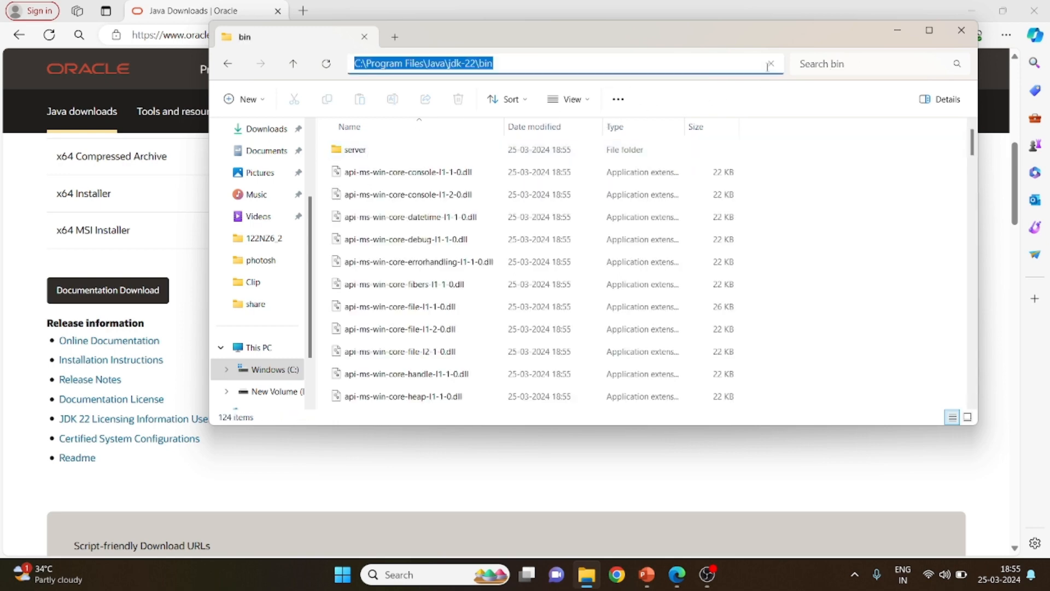
Open the Environment Variables dialog from the Windows system properties
{"action": "key", "text": "super"}
{"action": "type", "text": "env"}
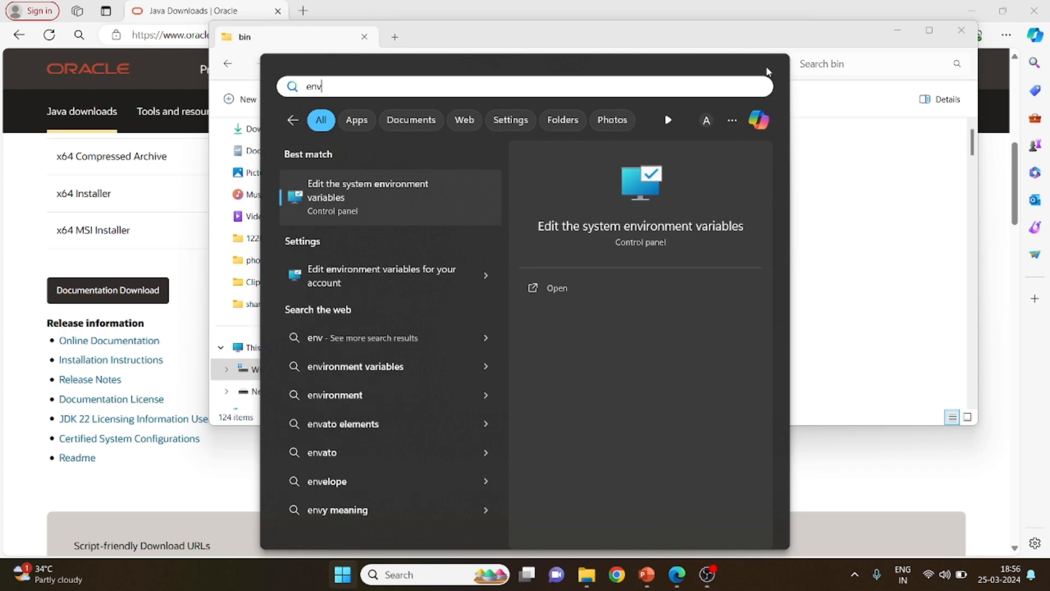
{"action": "key", "text": "Return"}
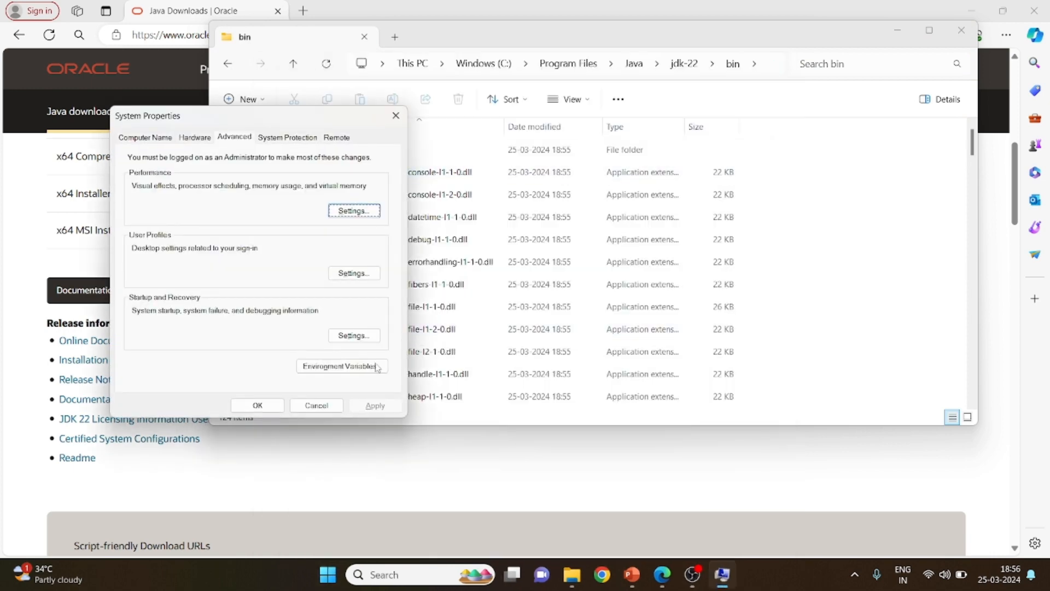
{"action": "left_click", "coordinate": [355, 367]}
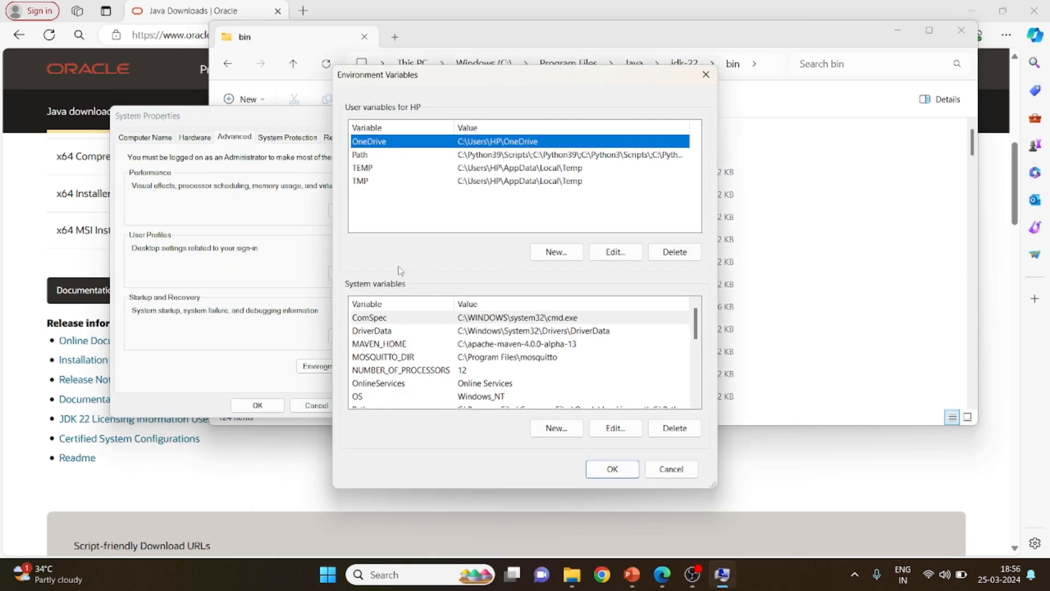
Add C:\Program Files\Java\jdk-22\bin as a new entry in the Path system variable and save the settings
{"action": "left_click", "coordinate": [384, 361]}
{"action": "key", "text": "p"}
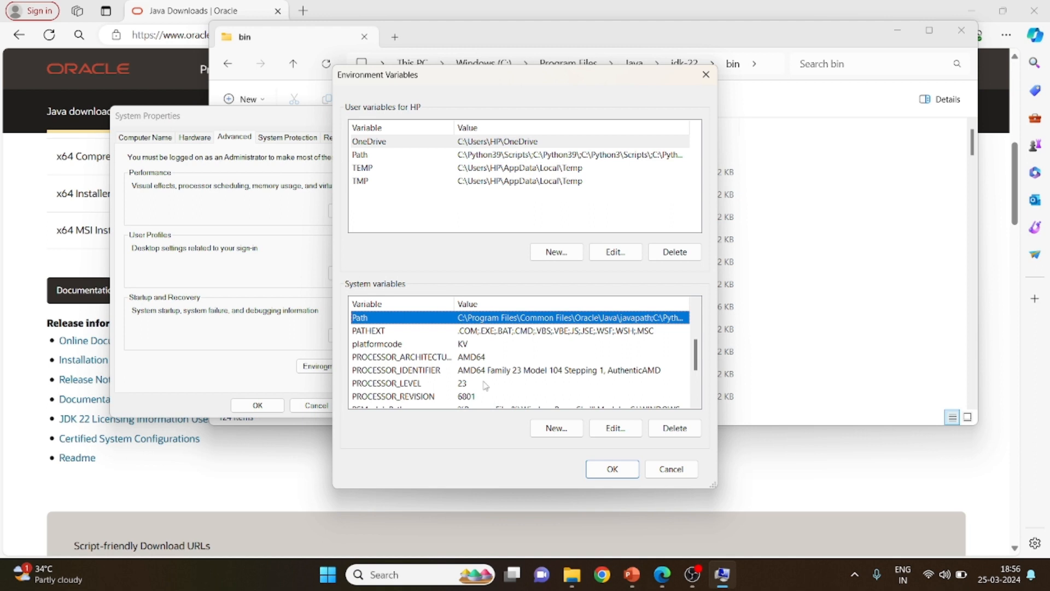
{"action": "left_click", "coordinate": [615, 428]}
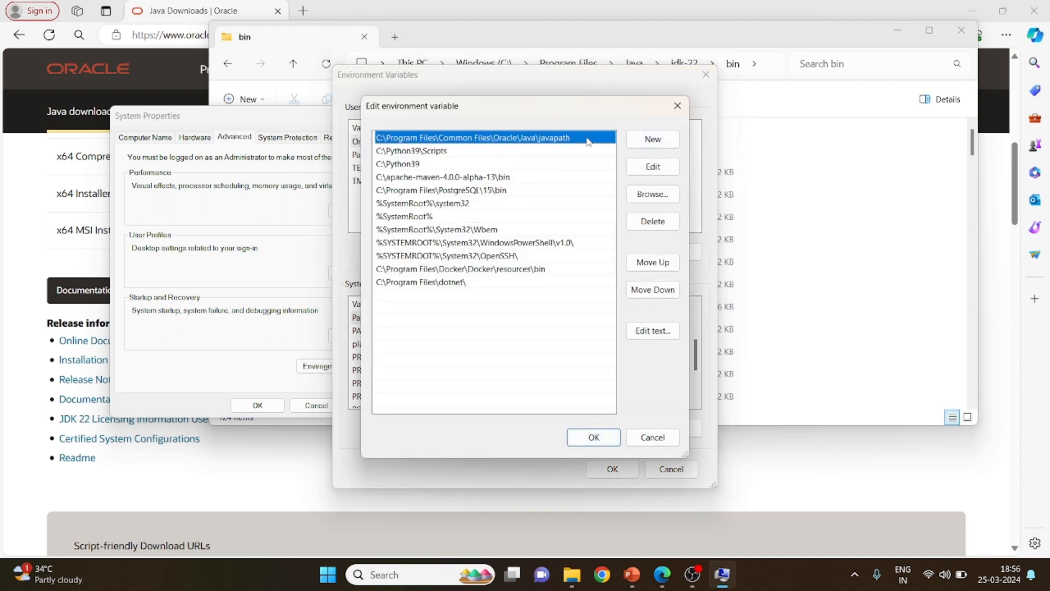
{"action": "left_click", "coordinate": [645, 143]}
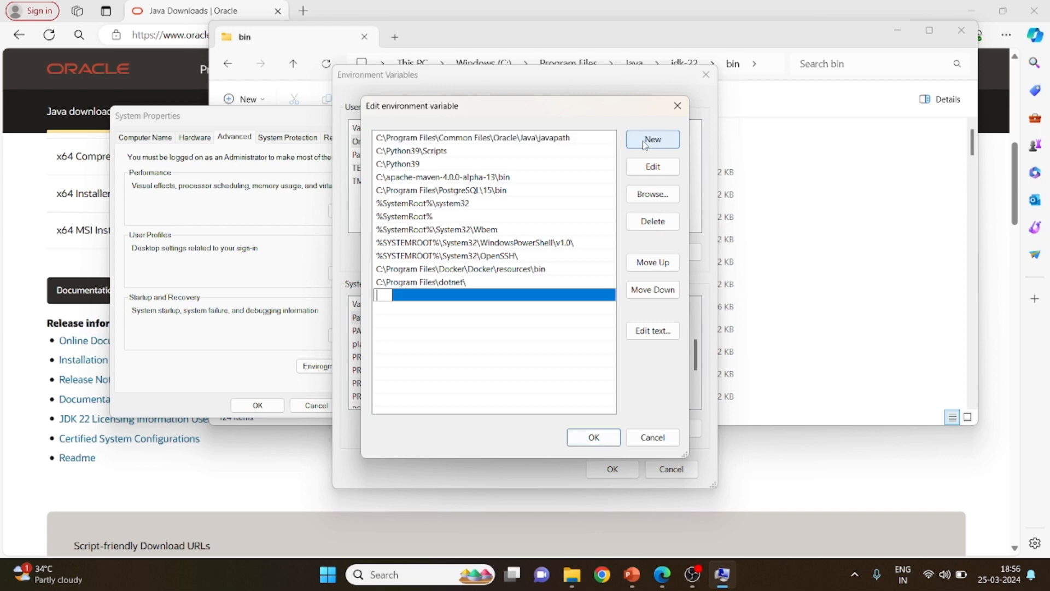
{"action": "key", "text": "ctrl+v"}
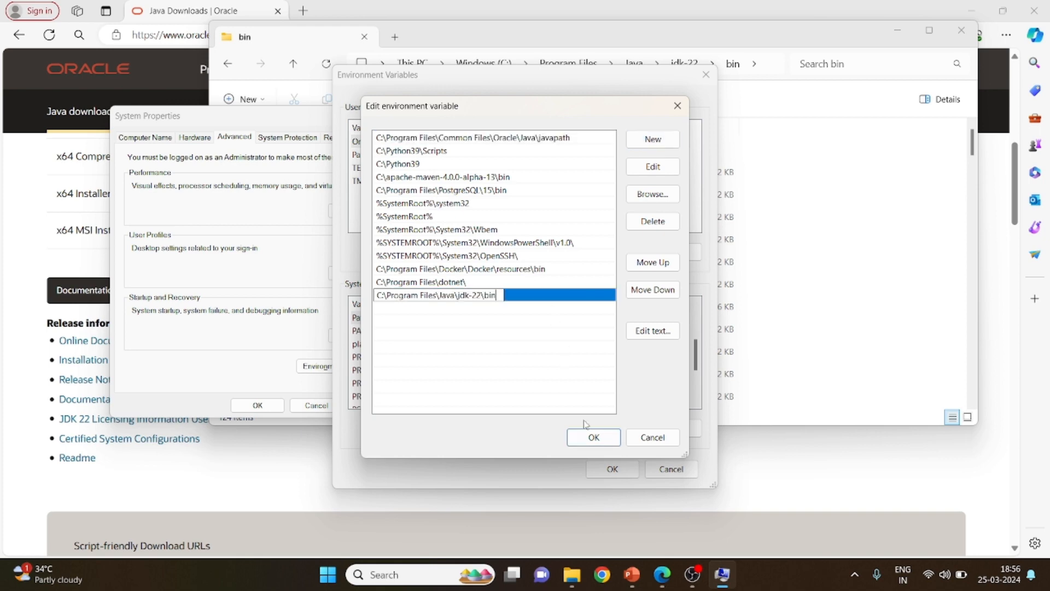
{"action": "left_click", "coordinate": [593, 436]}
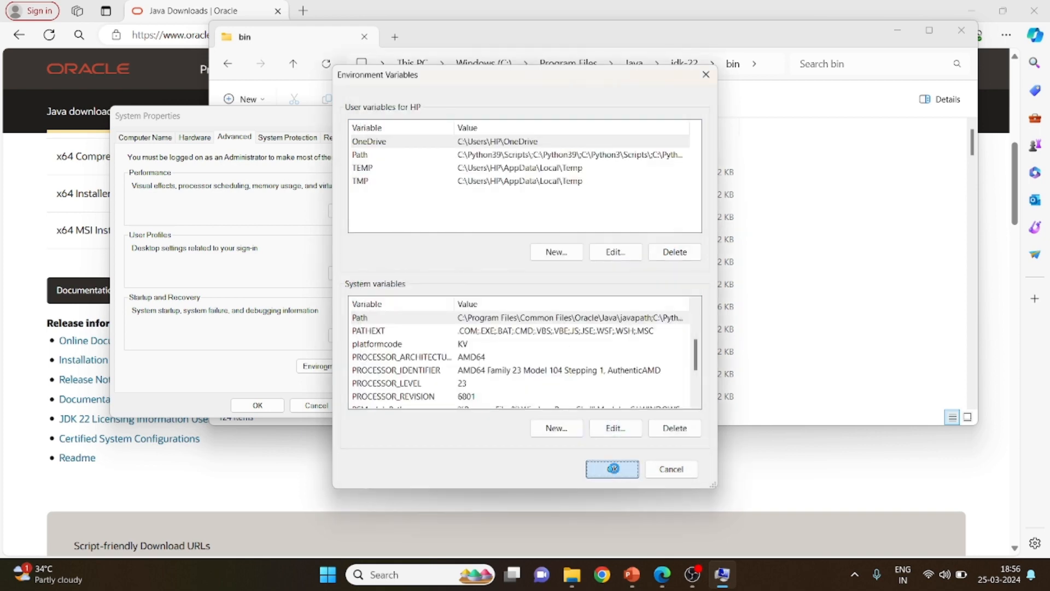
{"action": "left_click", "coordinate": [613, 469]}
{"action": "left_click", "coordinate": [256, 405]}
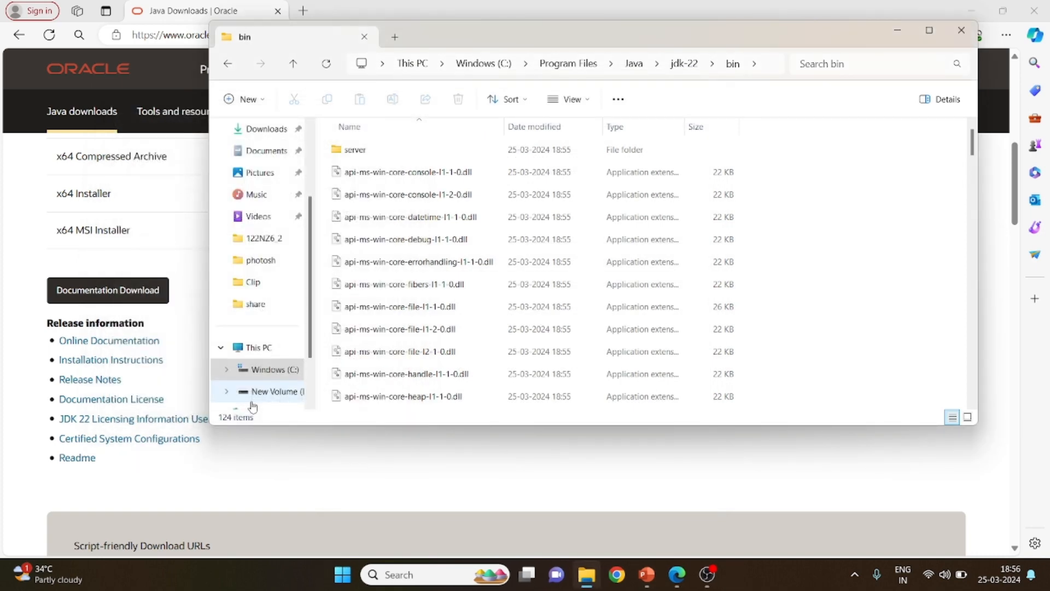
Open Command Prompt and check the installed Java version with java --version
{"action": "key", "text": "super"}
{"action": "type", "text": "cmd"}
{"action": "key", "text": "Return"}
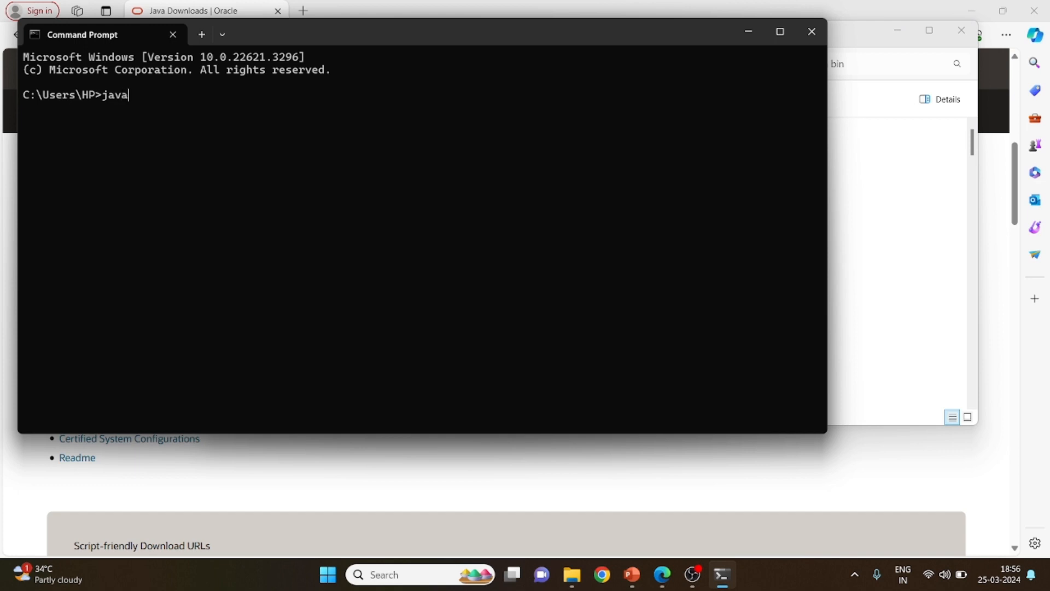
{"action": "type", "text": "java --version"}
{"action": "key", "text": "Return"}
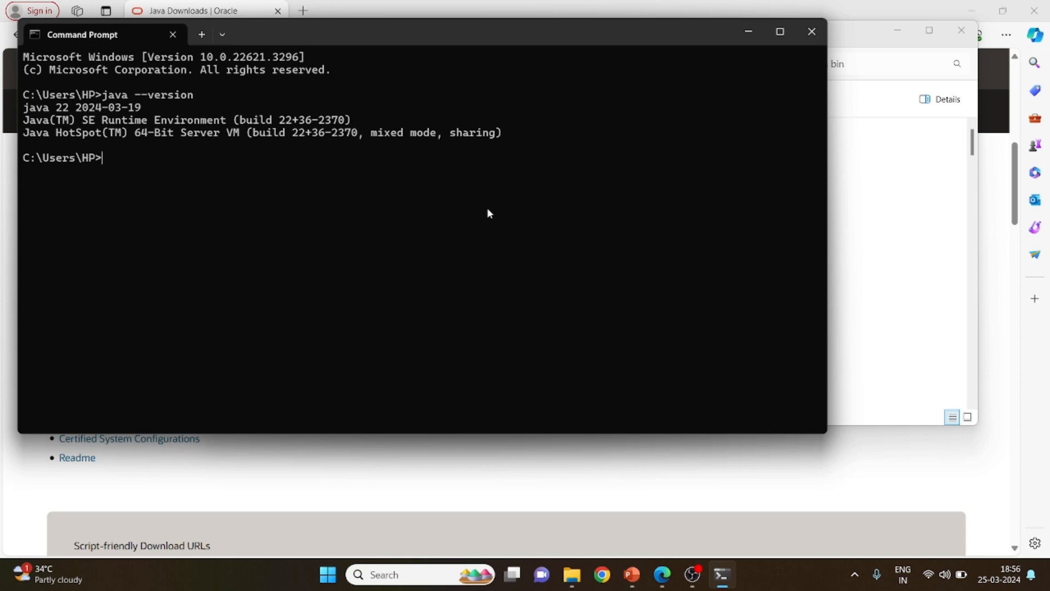
Copy the Python 3.9.7 link from the PowerPoint slide and open its release page in Microsoft Edge
{"action": "key", "text": "alt+Tab"}
{"action": "key", "text": "alt+Tab"}
{"action": "key", "text": "alt+Tab"}
{"action": "key", "text": "alt+Tab"}
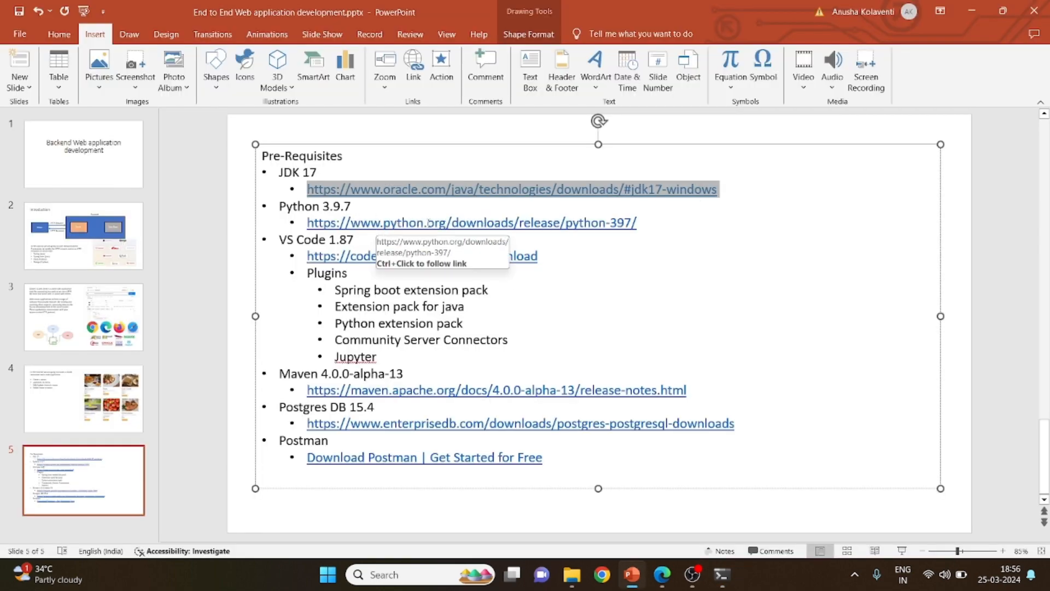
{"action": "left_click_drag", "start_coordinate": [641, 222], "coordinate": [334, 218]}
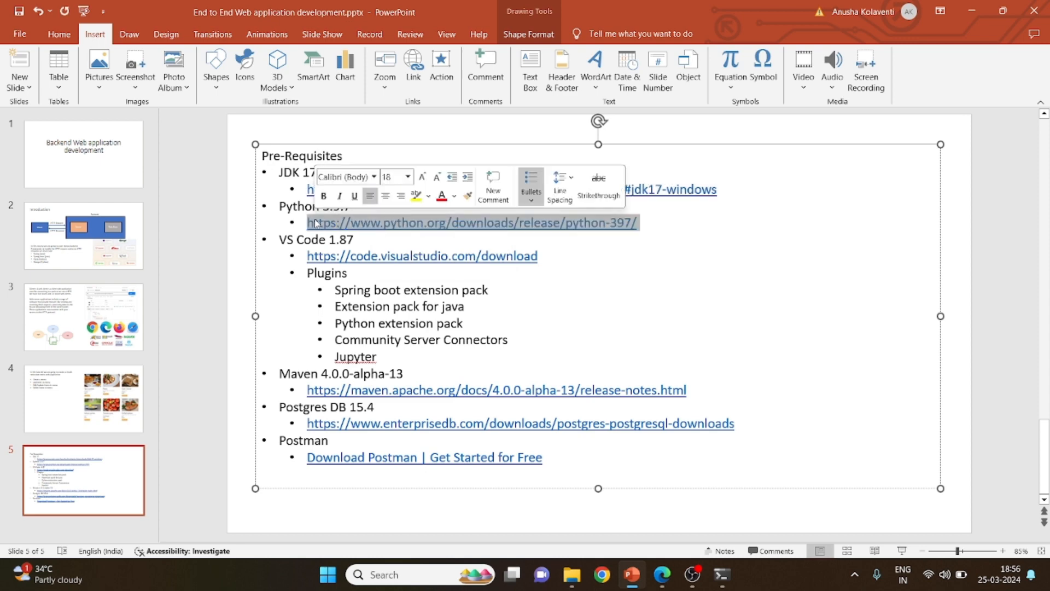
{"action": "key", "text": "alt+Tab"}
{"action": "key", "text": "alt+Tab"}
{"action": "key", "text": "alt+Tab"}
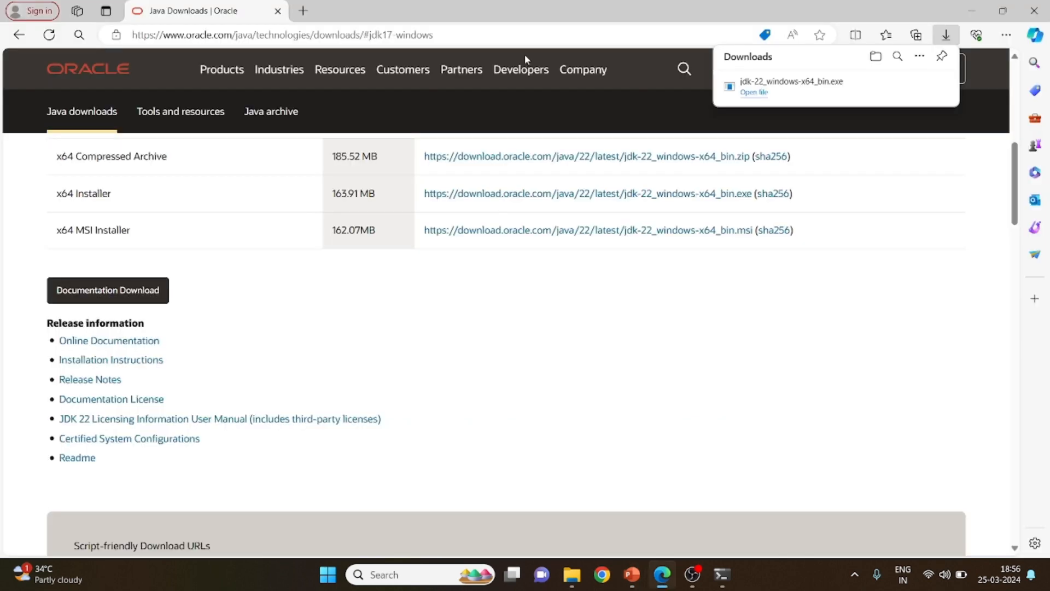
{"action": "left_click", "coordinate": [552, 39]}
{"action": "type", "text": "https://www.python.org/downloads/release/python-397/\\"}
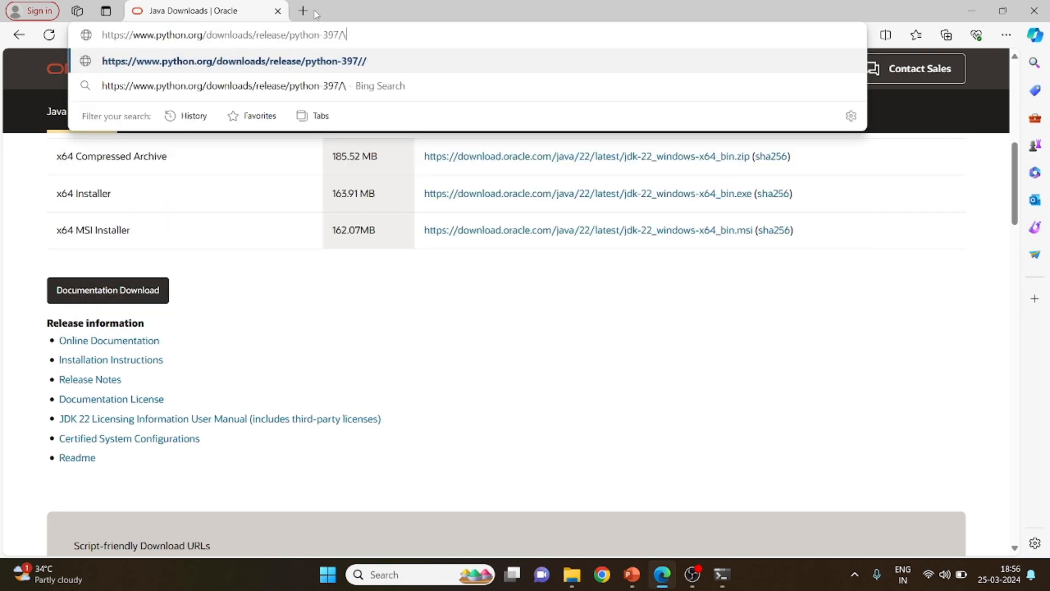
{"action": "key", "text": "BackSpace"}
{"action": "key", "text": "Return"}
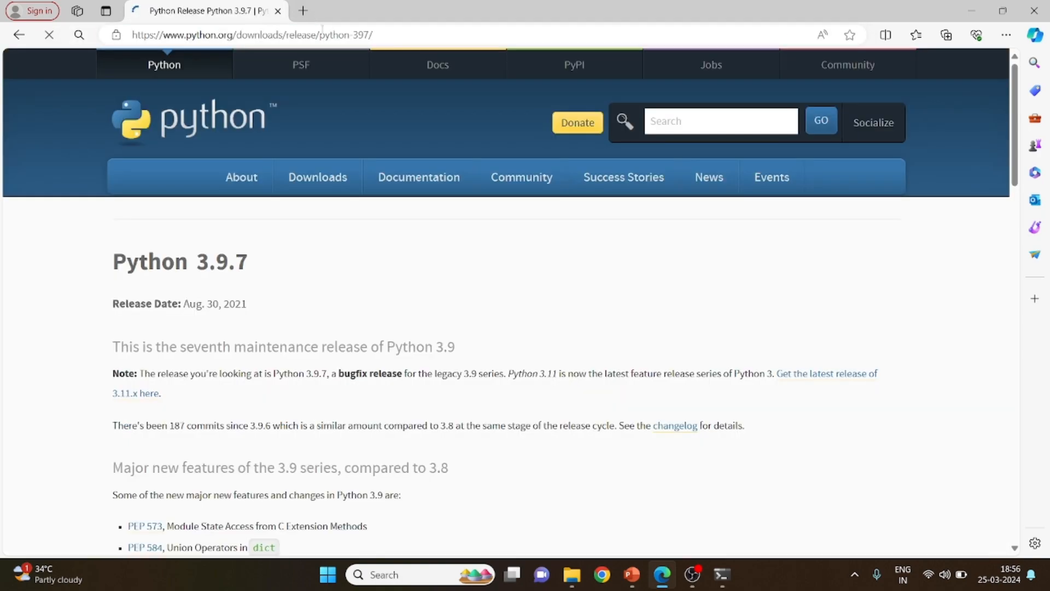
Download the Windows installer (64-bit) from the Files table of the Python 3.9.7 page
{"action": "mouse_move", "coordinate": [318, 180]}
{"action": "scroll", "coordinate": [202, 470], "scroll_direction": "down", "scroll_amount": 15}
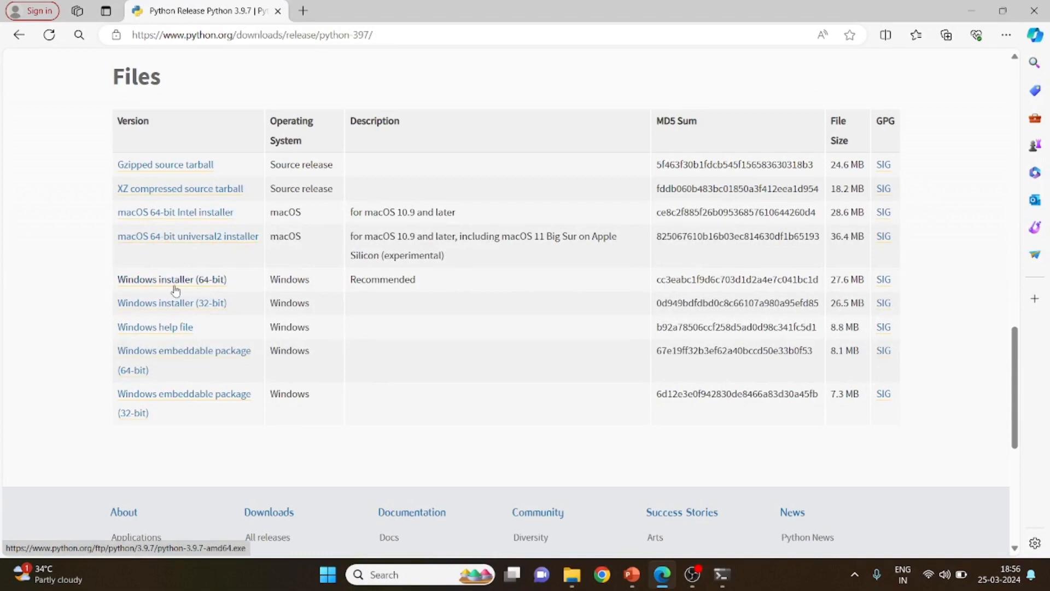
{"action": "left_click", "coordinate": [170, 280]}
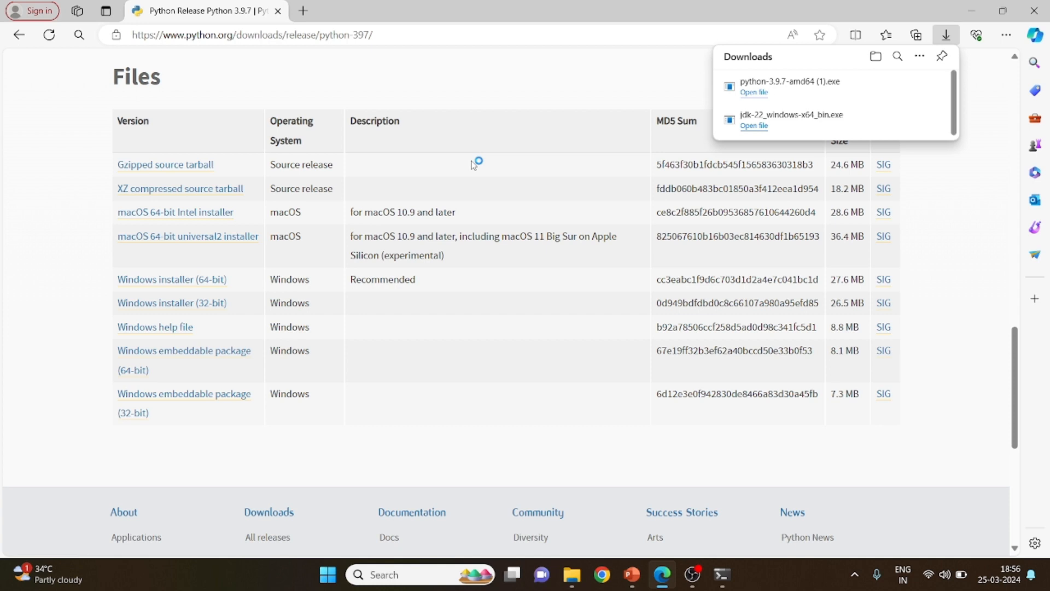
Enable Add Python 3.9 to PATH in the Python 3.9.7 setup, choose a customized installation and proceed to Advanced Options
{"action": "left_click", "coordinate": [523, 325]}
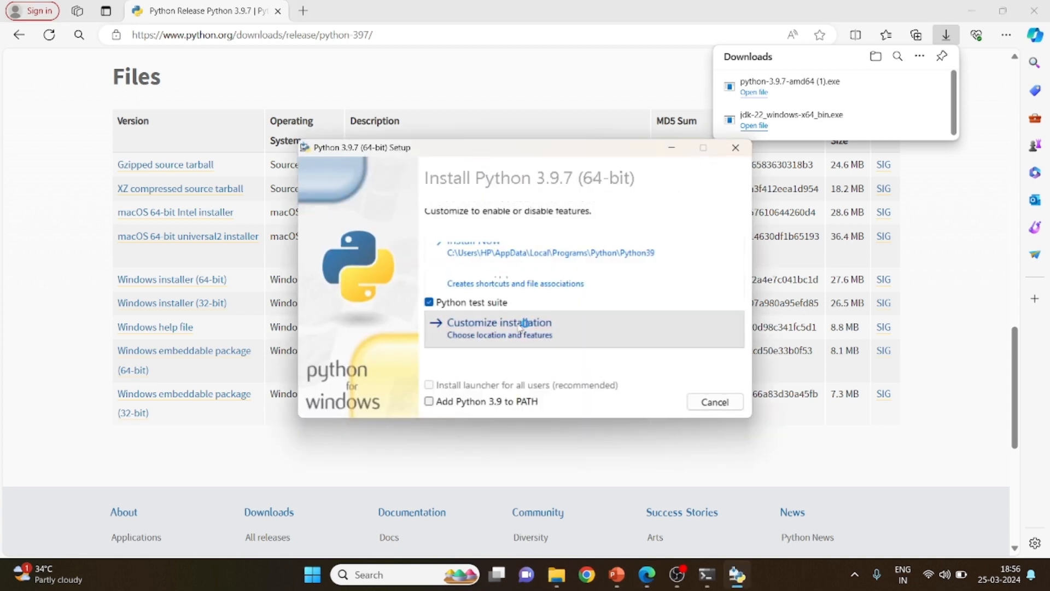
{"action": "left_click", "coordinate": [465, 402]}
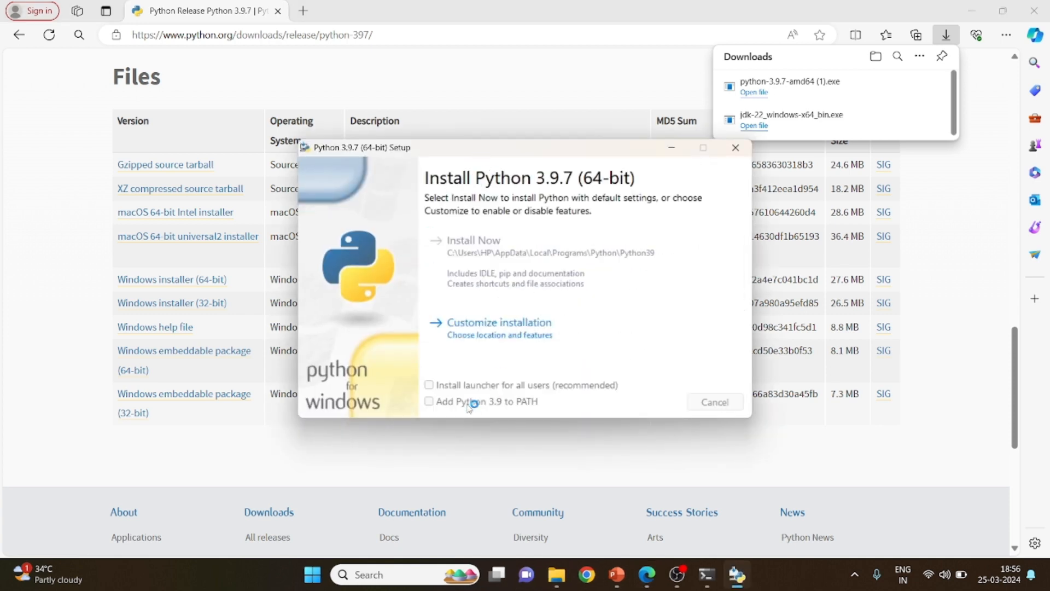
{"action": "left_click", "coordinate": [433, 402]}
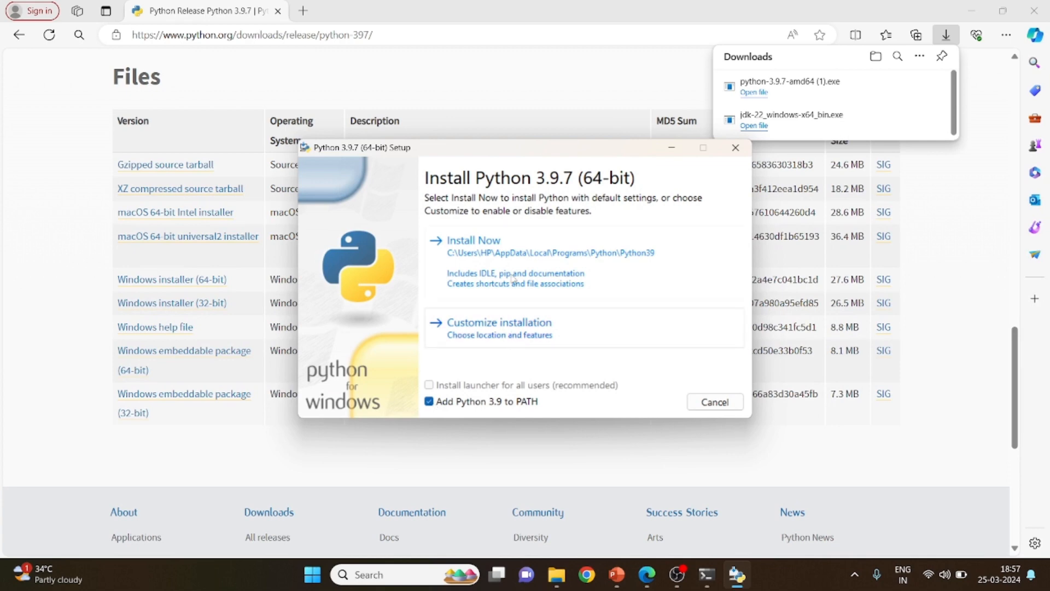
{"action": "left_click", "coordinate": [495, 338]}
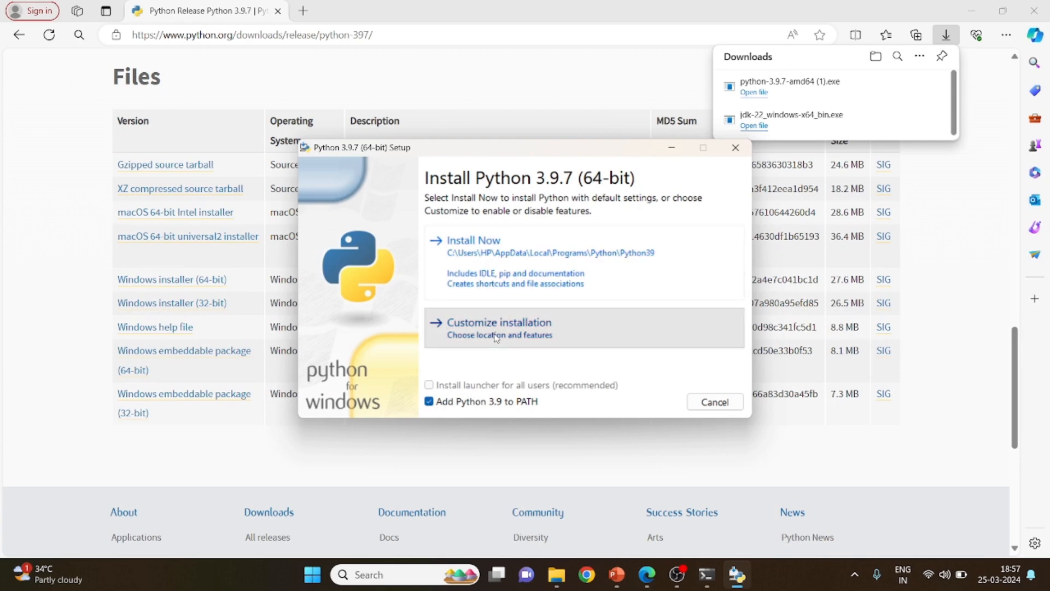
{"action": "left_click", "coordinate": [659, 402]}
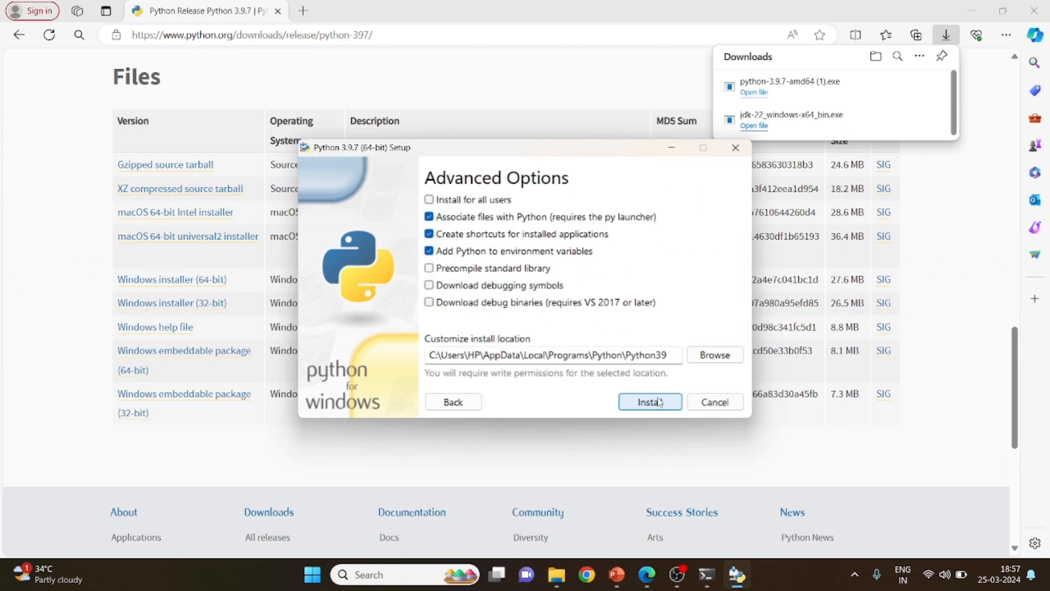
Set the install location to a new folder named Python39 on the C: drive, install Python and close the setup
{"action": "left_click", "coordinate": [717, 357]}
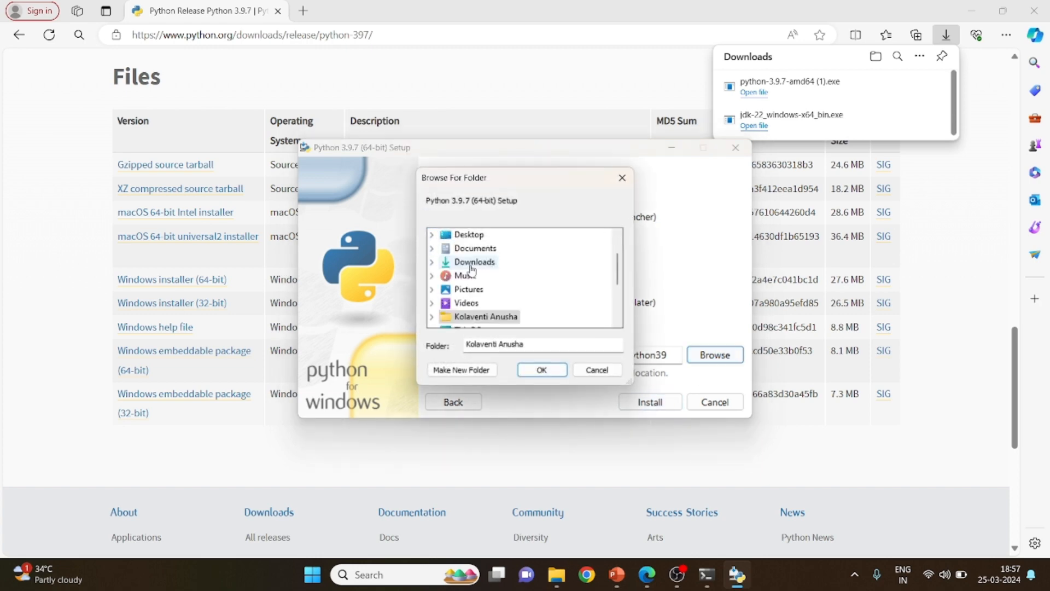
{"action": "scroll", "coordinate": [477, 302], "scroll_direction": "down", "scroll_amount": 3}
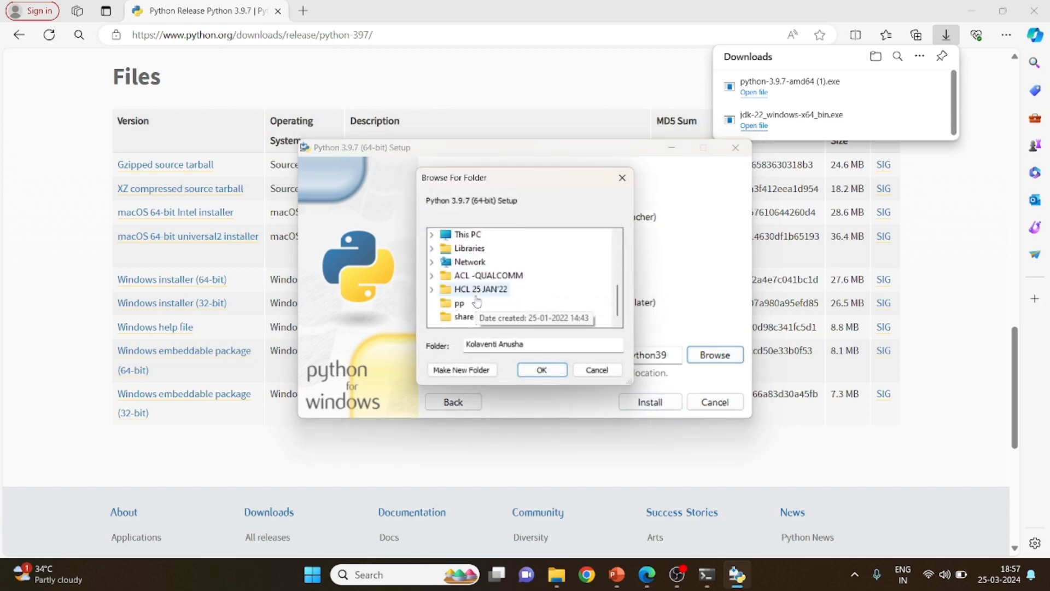
{"action": "scroll", "coordinate": [477, 303], "scroll_direction": "up", "scroll_amount": 1}
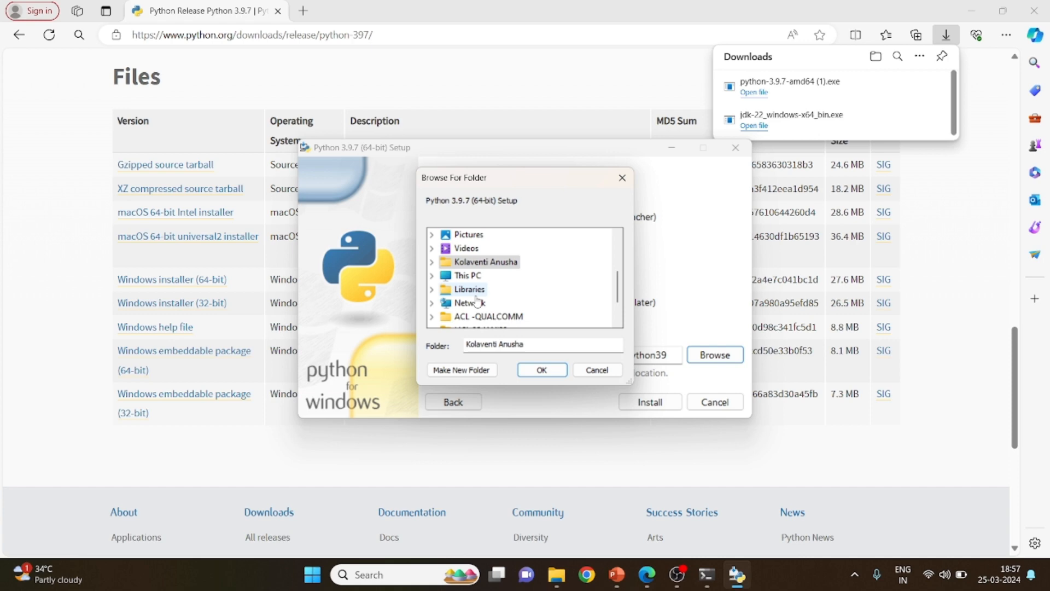
{"action": "left_click", "coordinate": [432, 275]}
{"action": "double_click", "coordinate": [464, 290]}
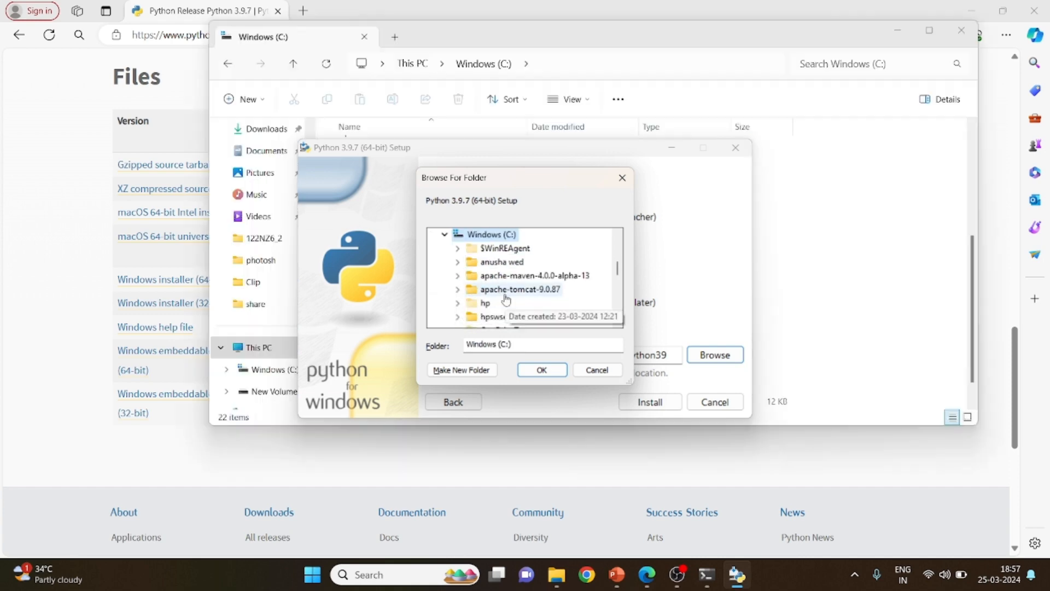
{"action": "left_click", "coordinate": [474, 375]}
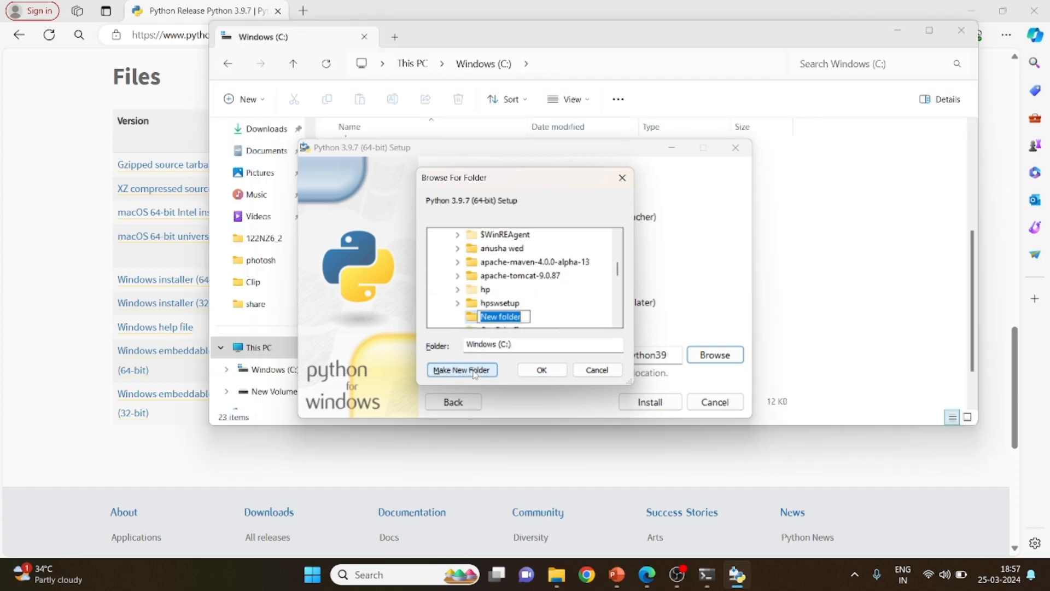
{"action": "type", "text": "Python39"}
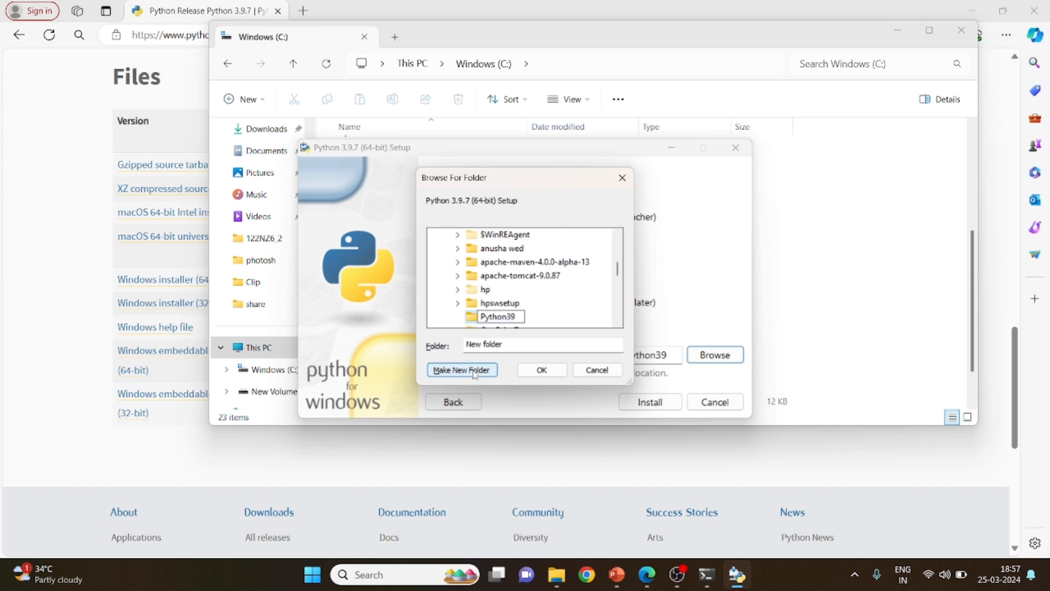
{"action": "left_click", "coordinate": [533, 319]}
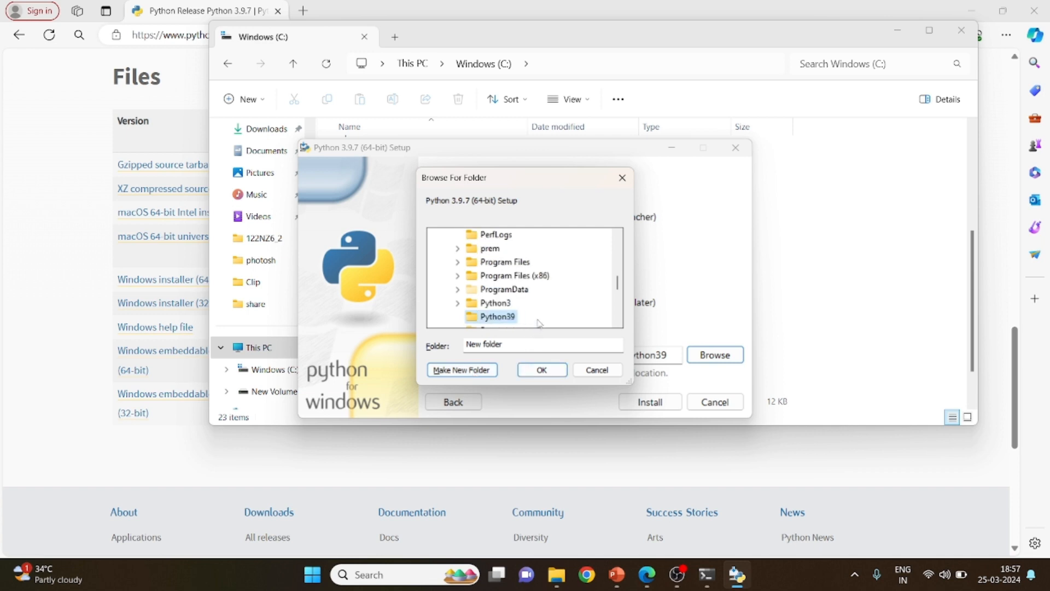
{"action": "left_click", "coordinate": [532, 371]}
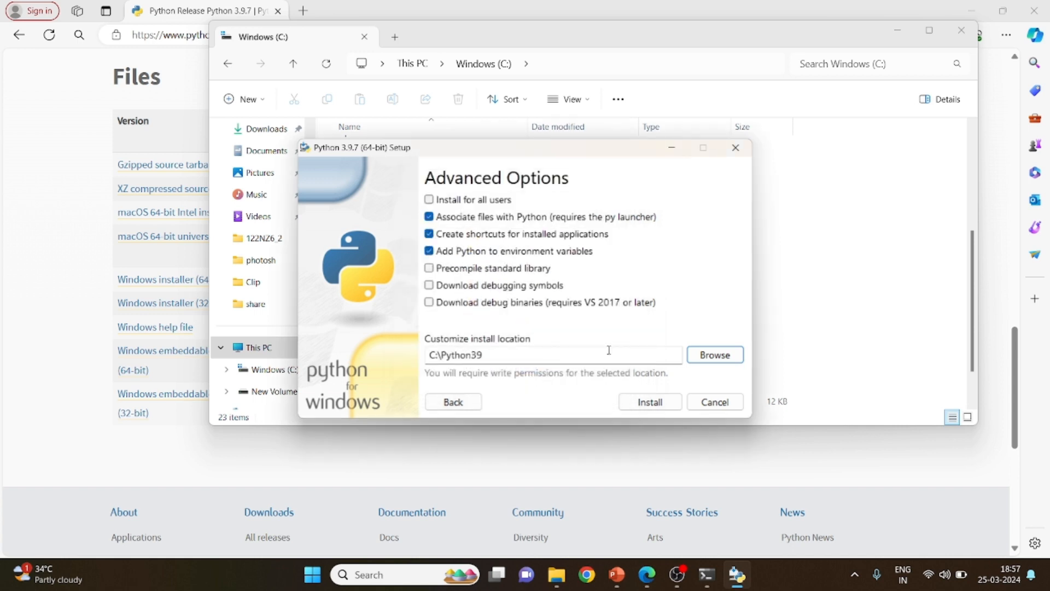
{"action": "left_click", "coordinate": [650, 402]}
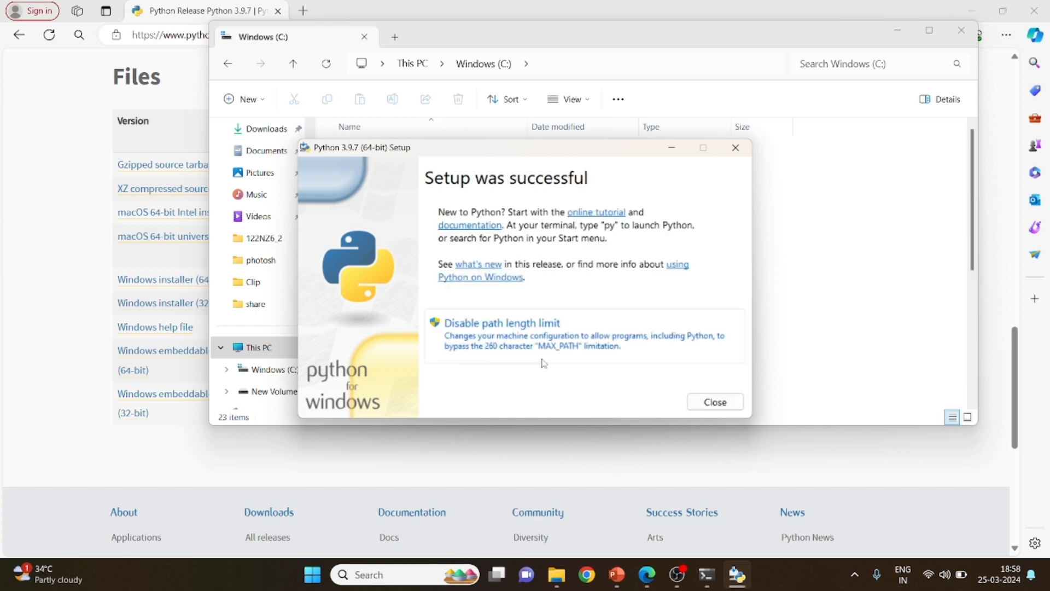
{"action": "left_click", "coordinate": [699, 402]}
Open Command Prompt and check the installed Python version with python --version
{"action": "key", "text": "super"}
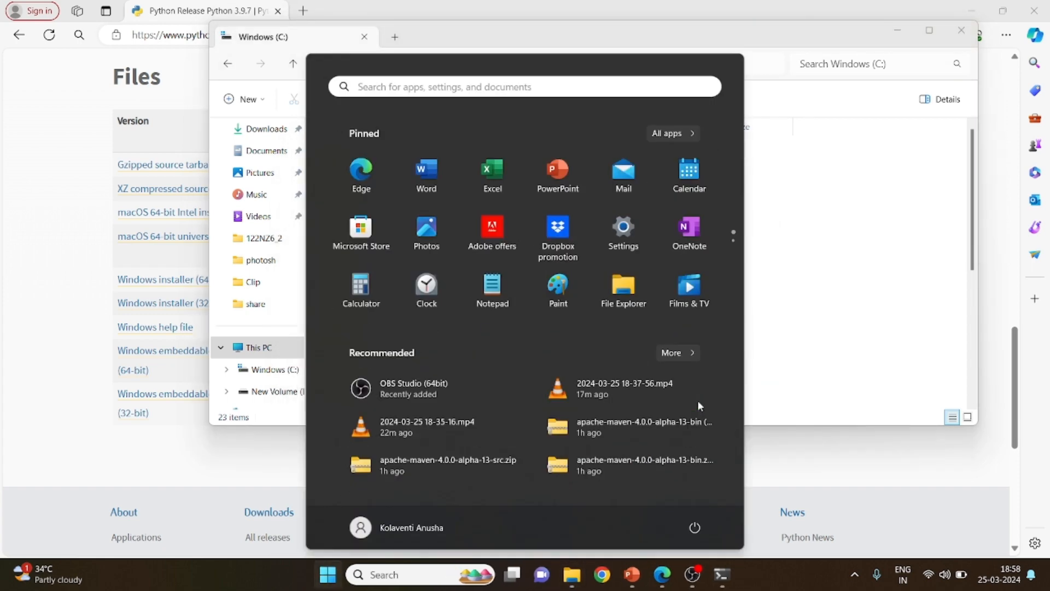
{"action": "type", "text": "cmd"}
{"action": "key", "text": "Return"}
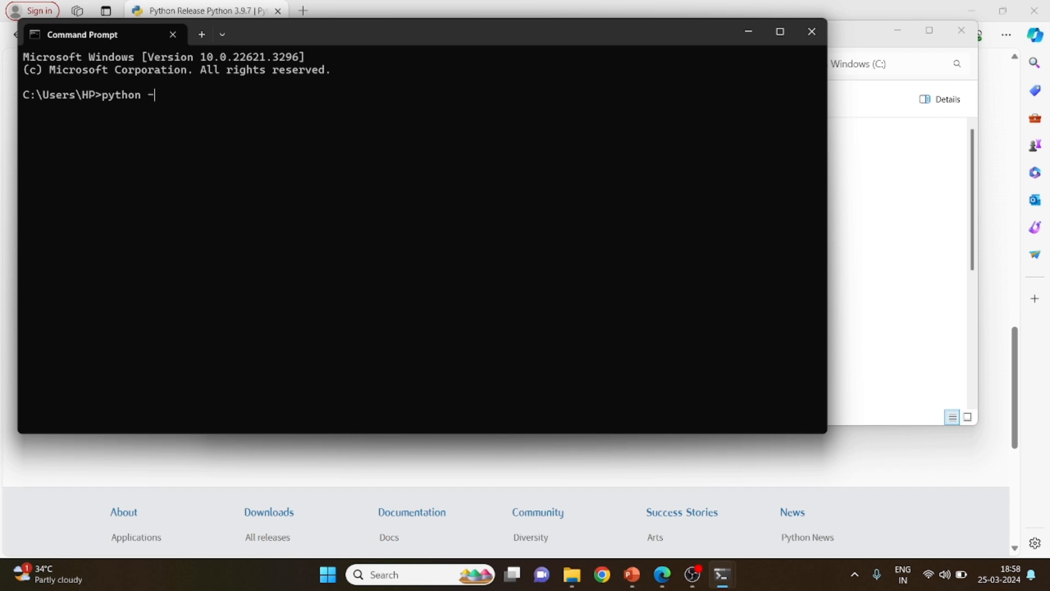
{"action": "type", "text": "python --version"}
{"action": "key", "text": "Return"}
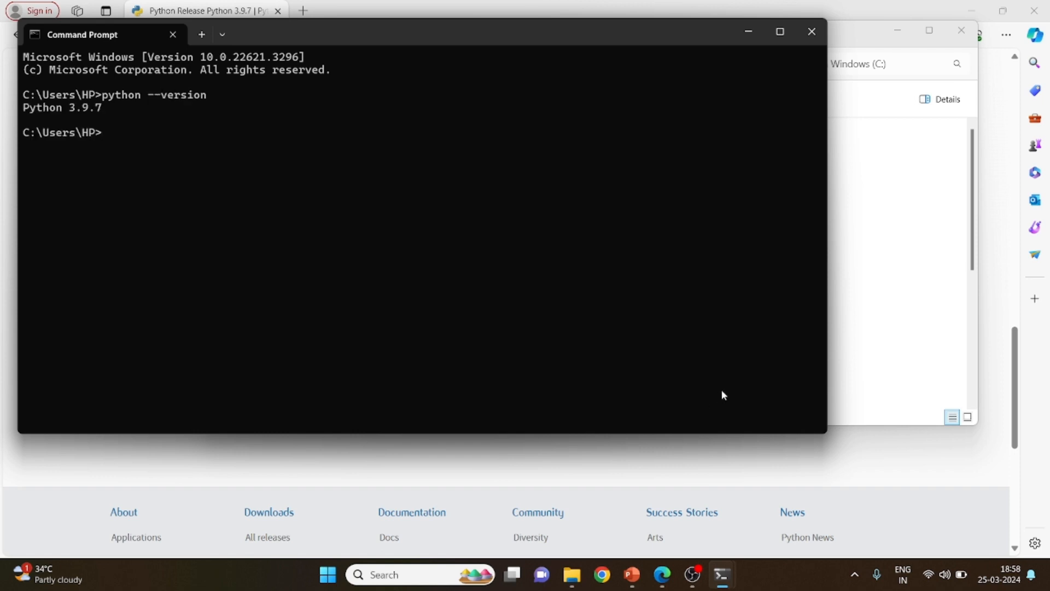
Open the Path system variable's entry list from the system environment variables settings
{"action": "key", "text": "super"}
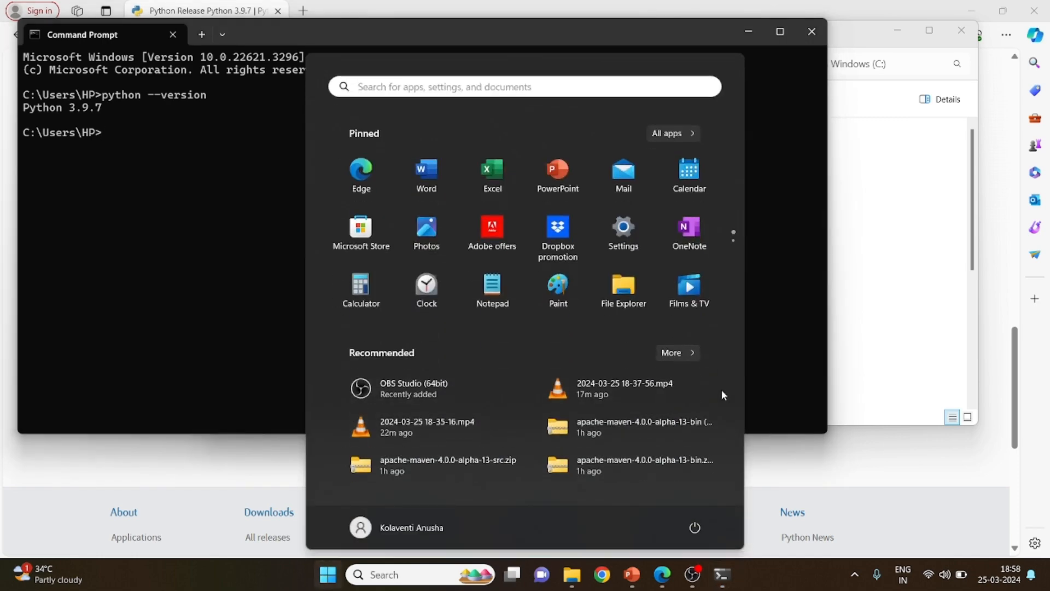
{"action": "type", "text": "envi"}
{"action": "key", "text": "Return"}
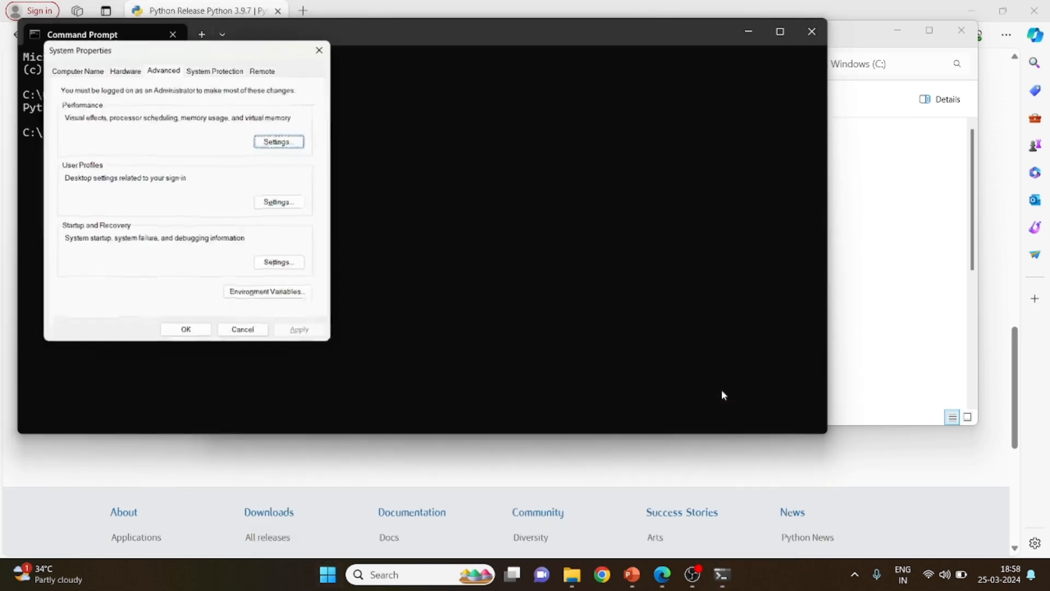
{"action": "left_click", "coordinate": [305, 298]}
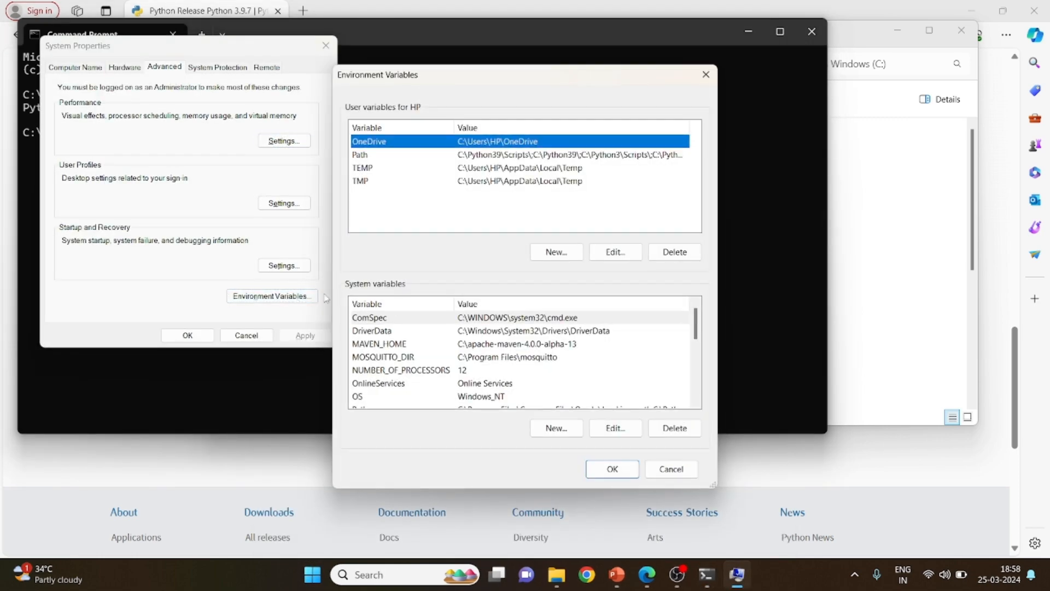
{"action": "left_click", "coordinate": [372, 357]}
{"action": "key", "text": "p"}
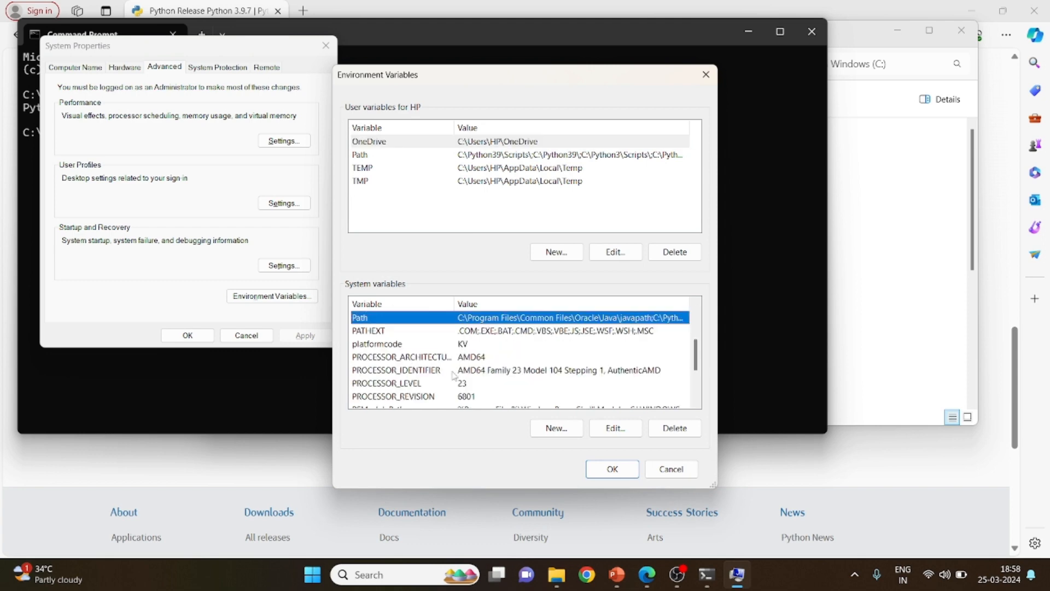
{"action": "left_click", "coordinate": [615, 430]}
{"action": "key", "text": "ctrl+1"}
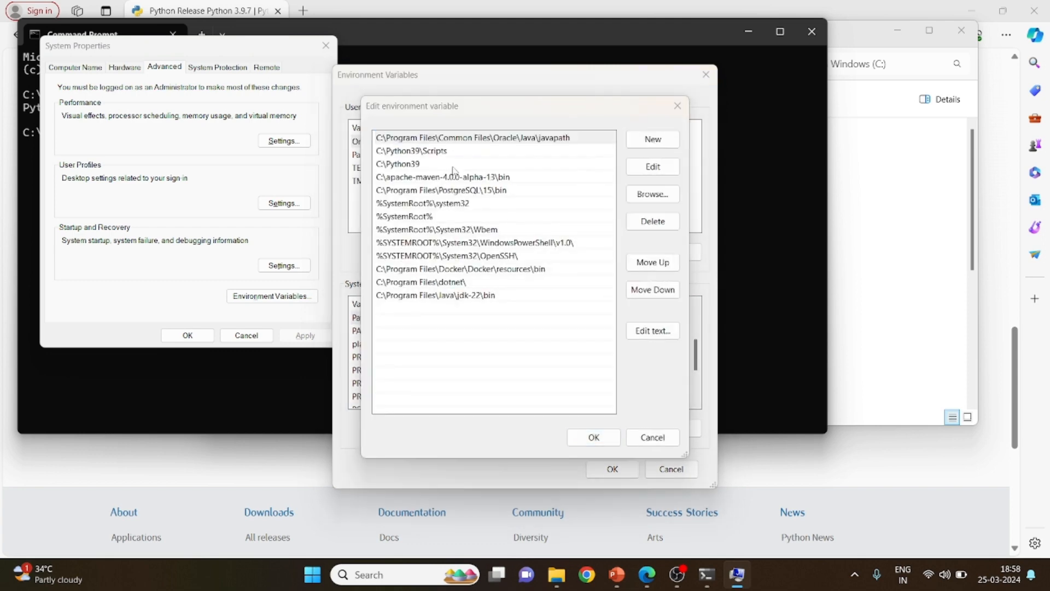
View the contents of the C:\Python39 folder in File Explorer and return to the Path entries
{"action": "key", "text": "super+e"}
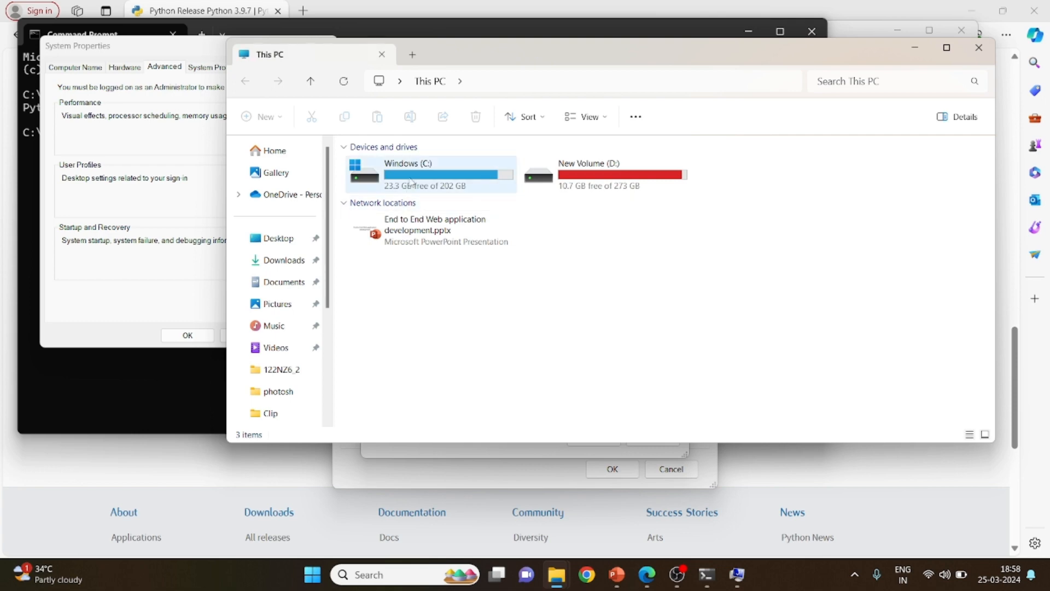
{"action": "scroll", "coordinate": [452, 324], "scroll_direction": "down", "scroll_amount": 3}
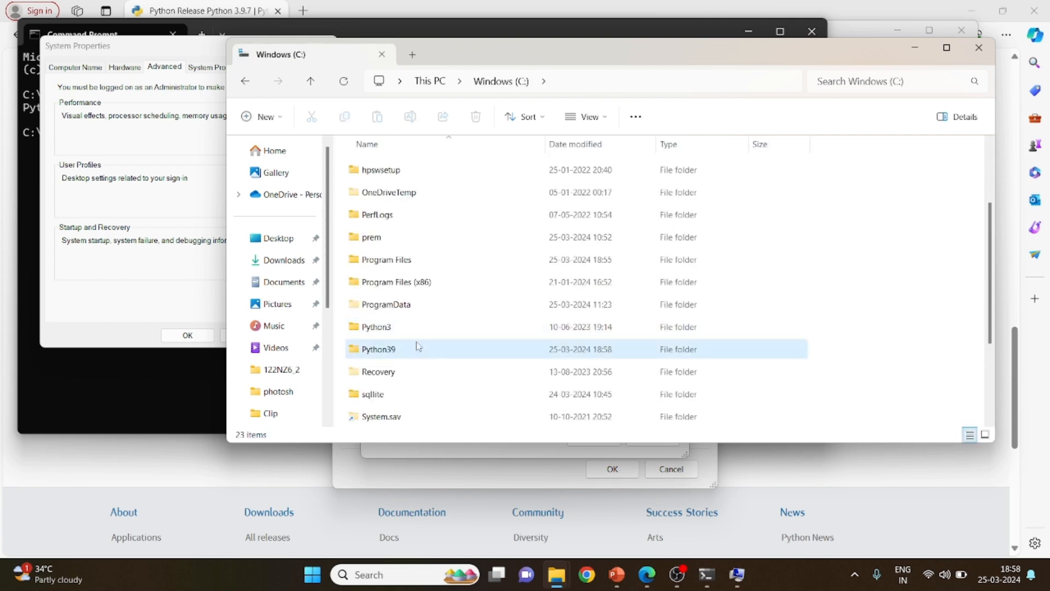
{"action": "double_click", "coordinate": [419, 347]}
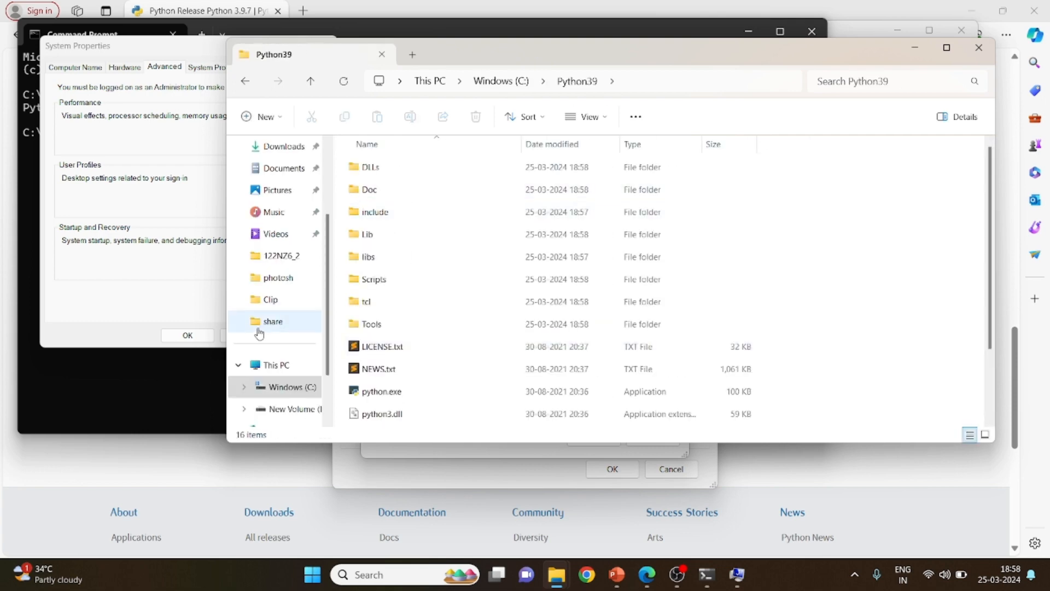
{"action": "key", "text": "alt+Tab"}
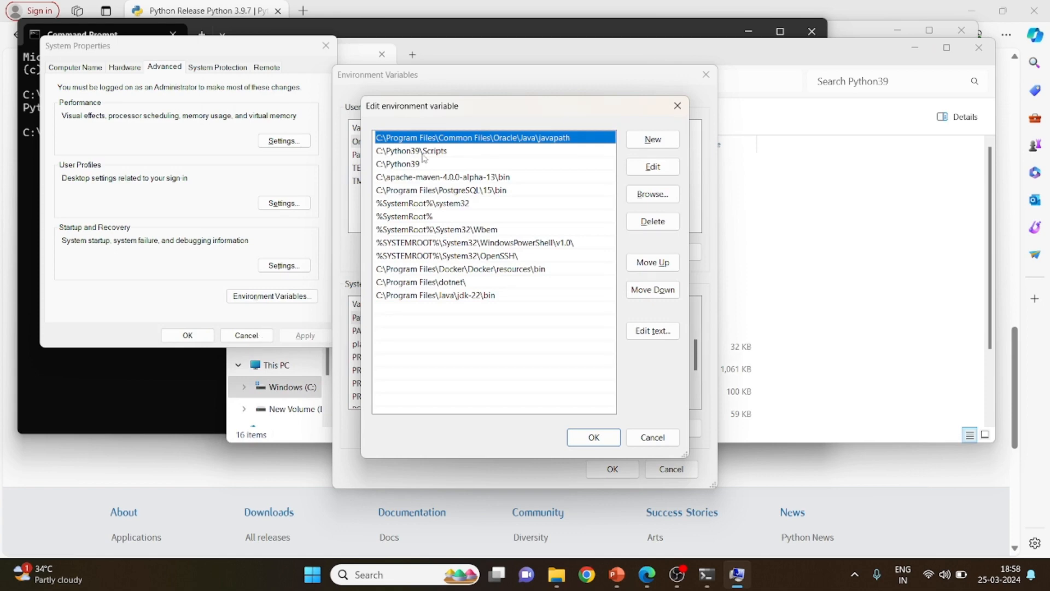
Check the C:\Python39\Scripts entry in Path and accept the open environment variable and System Properties dialogs
{"action": "left_click", "coordinate": [423, 154]}
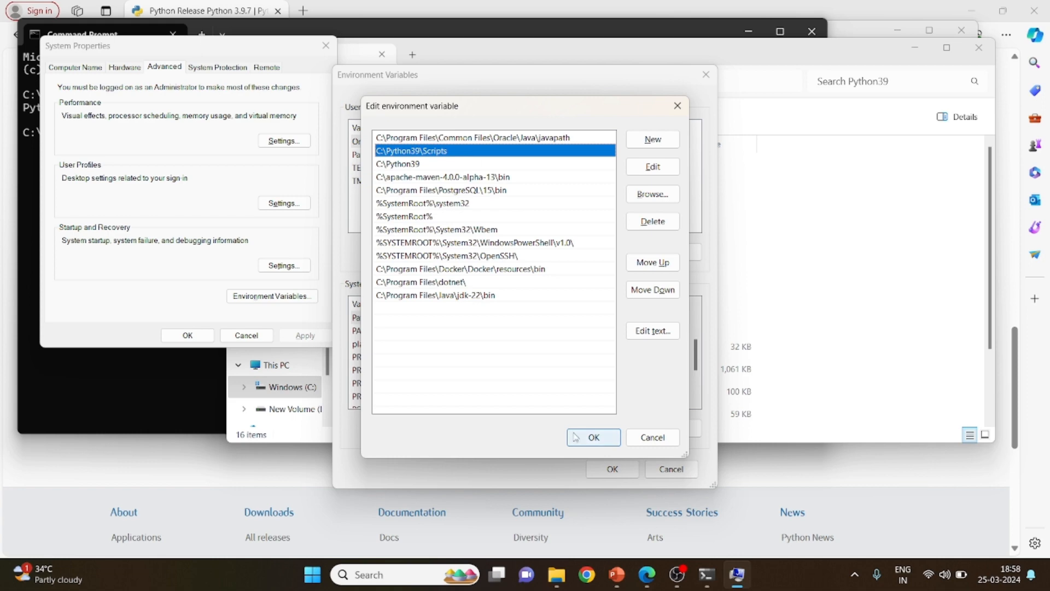
{"action": "left_click", "coordinate": [591, 437]}
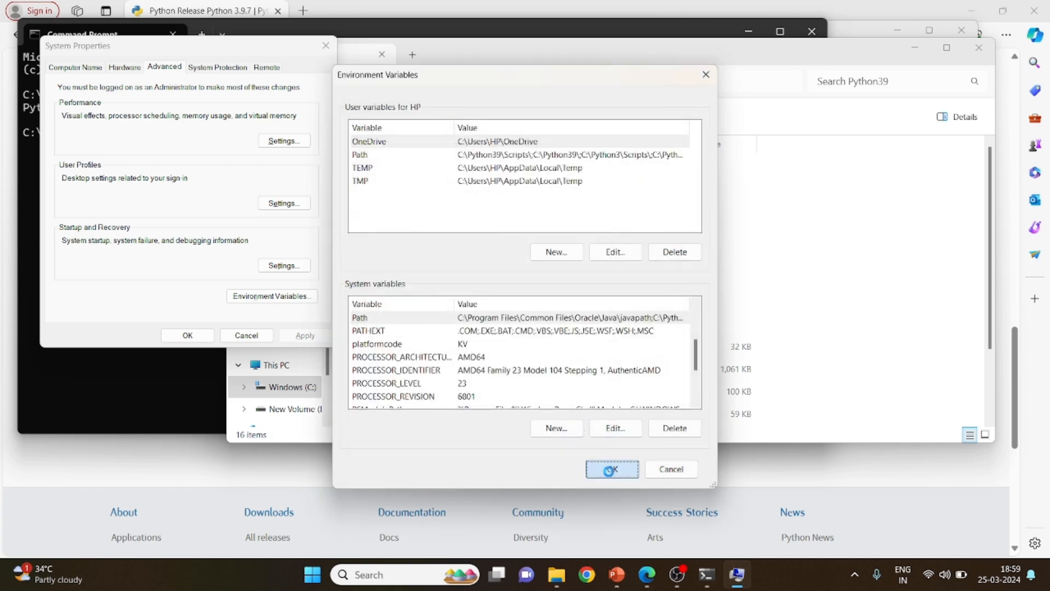
{"action": "key", "text": "Return"}
{"action": "left_click", "coordinate": [187, 335]}
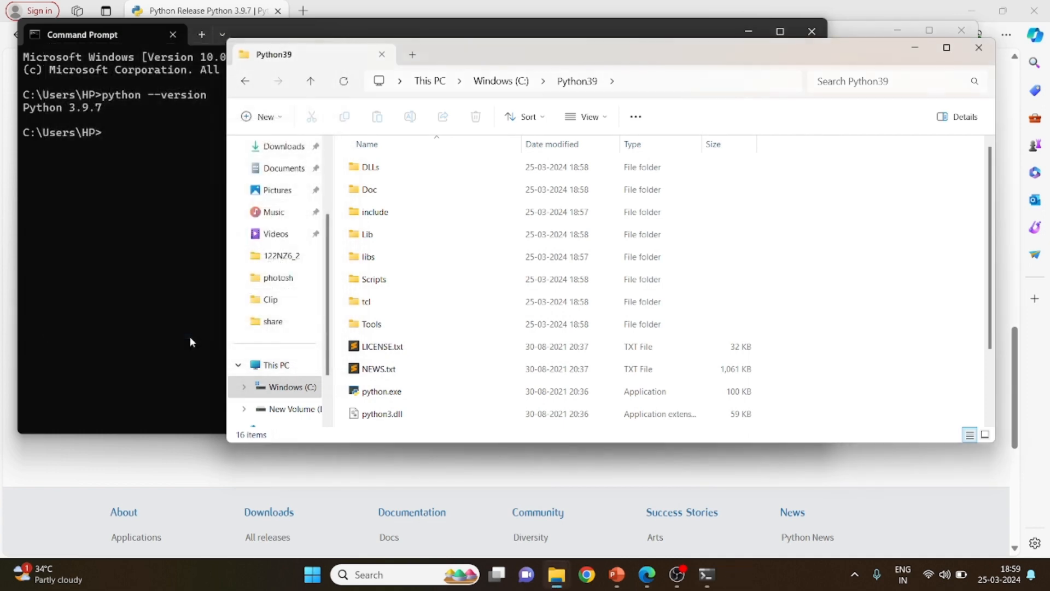
Copy the VS Code download link from the PowerPoint slide and open it in a new Microsoft Edge tab
{"action": "key", "text": "alt+Tab"}
{"action": "key", "text": "alt+Tab"}
{"action": "key", "text": "alt+Tab"}
{"action": "key", "text": "alt+Tab"}
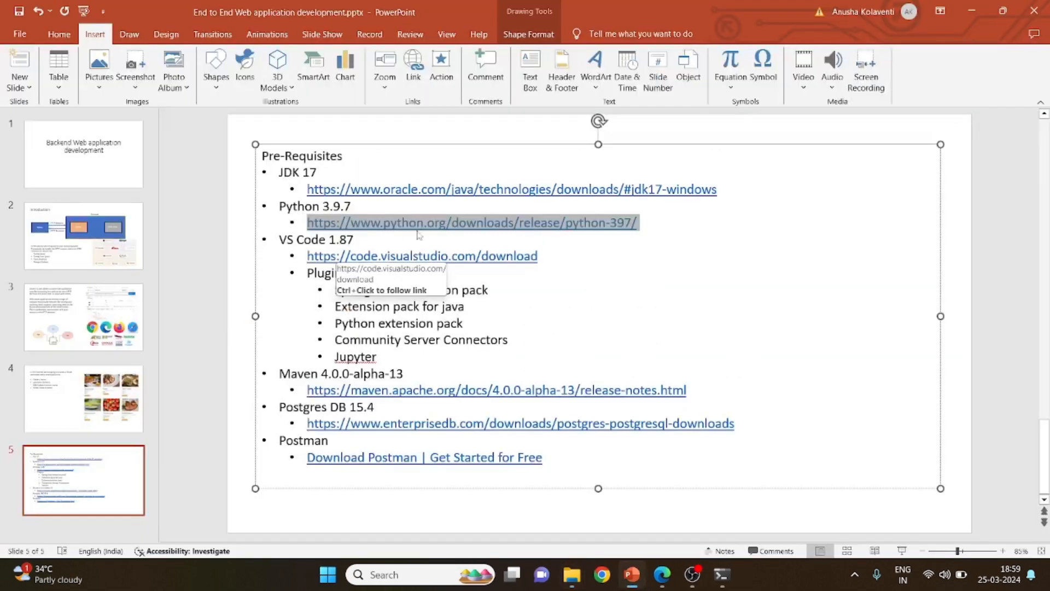
{"action": "left_click_drag", "start_coordinate": [542, 256], "coordinate": [313, 261]}
{"action": "key", "text": "ctrl+c"}
{"action": "key", "text": "alt+Tab"}
{"action": "key", "text": "alt+Tab"}
{"action": "key", "text": "alt+Tab"}
{"action": "key", "text": "alt+Tab"}
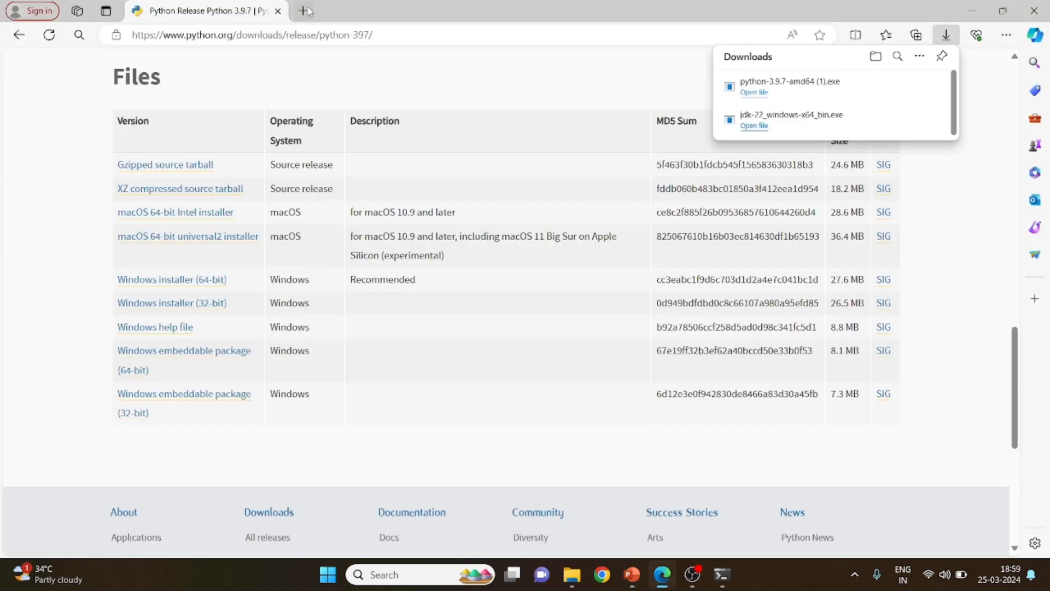
{"action": "left_click", "coordinate": [308, 11]}
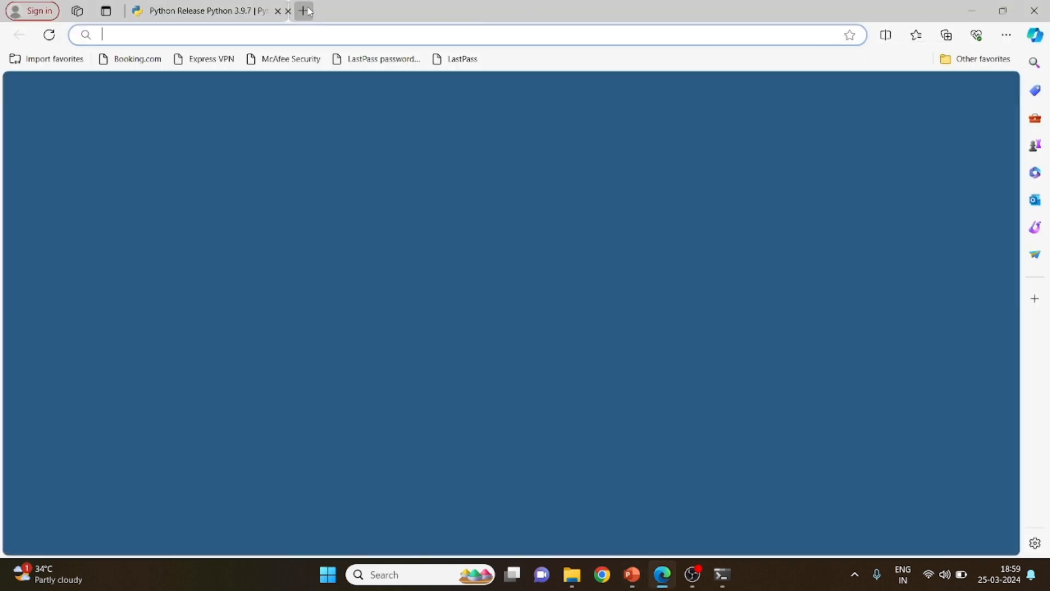
{"action": "key", "text": "ctrl+v"}
{"action": "key", "text": "Return"}
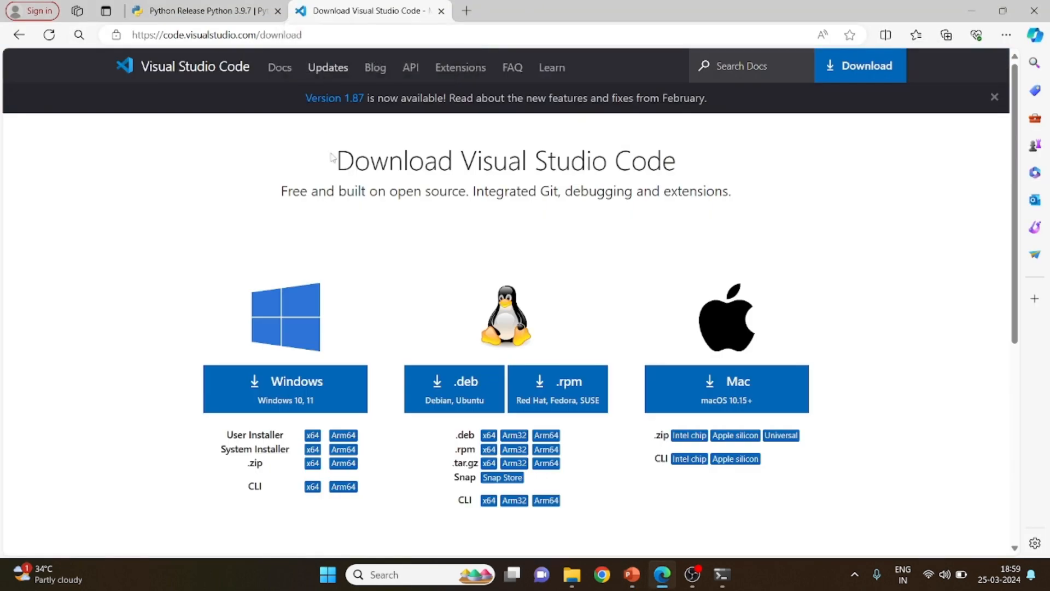
Download the Windows version of Visual Studio Code and launch the VSCodeUserSetup-x64-1.87.2.exe installer
{"action": "left_click", "coordinate": [311, 388]}
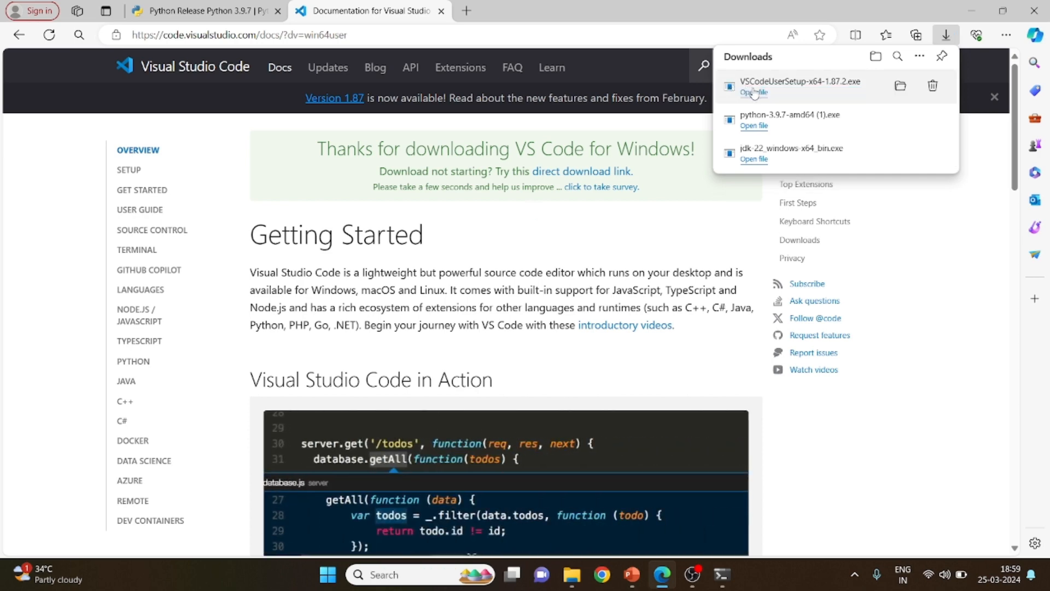
{"action": "left_click", "coordinate": [754, 93]}
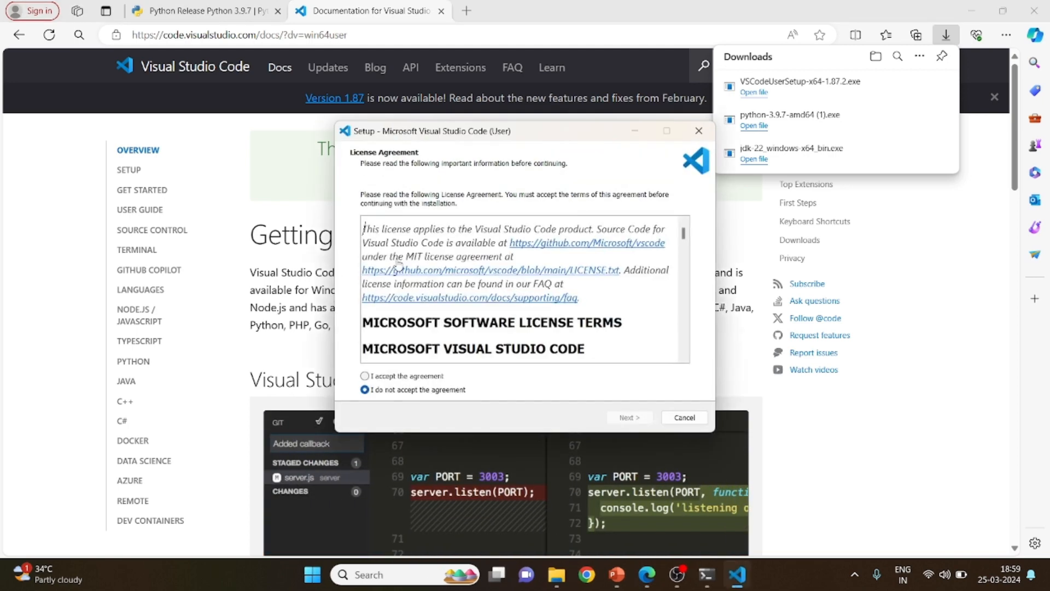
Accept the VS Code license agreement and open the folder selection for the installation destination
{"action": "left_click", "coordinate": [407, 377]}
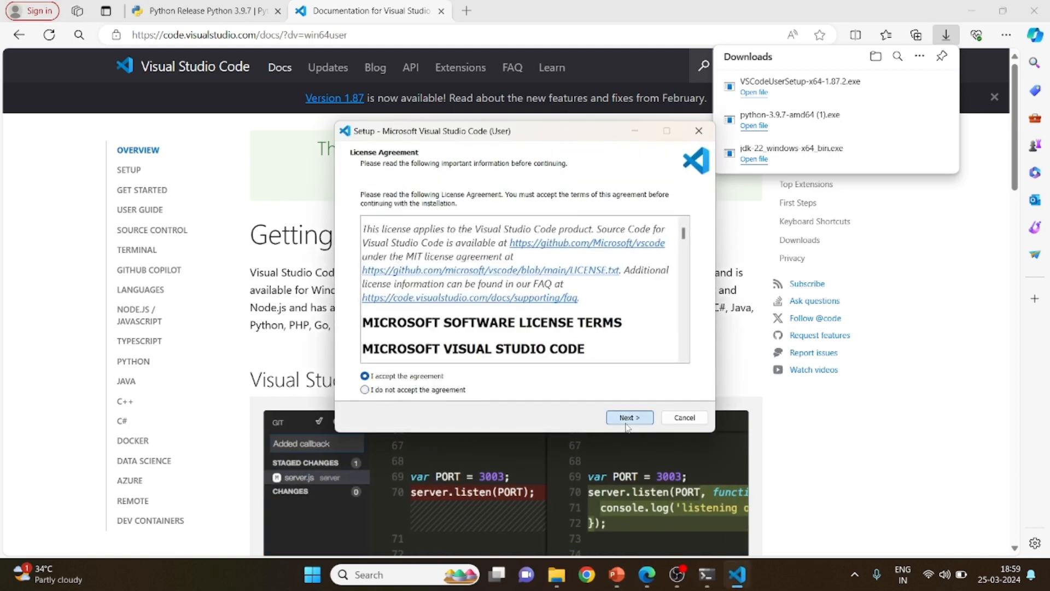
{"action": "left_click", "coordinate": [628, 419]}
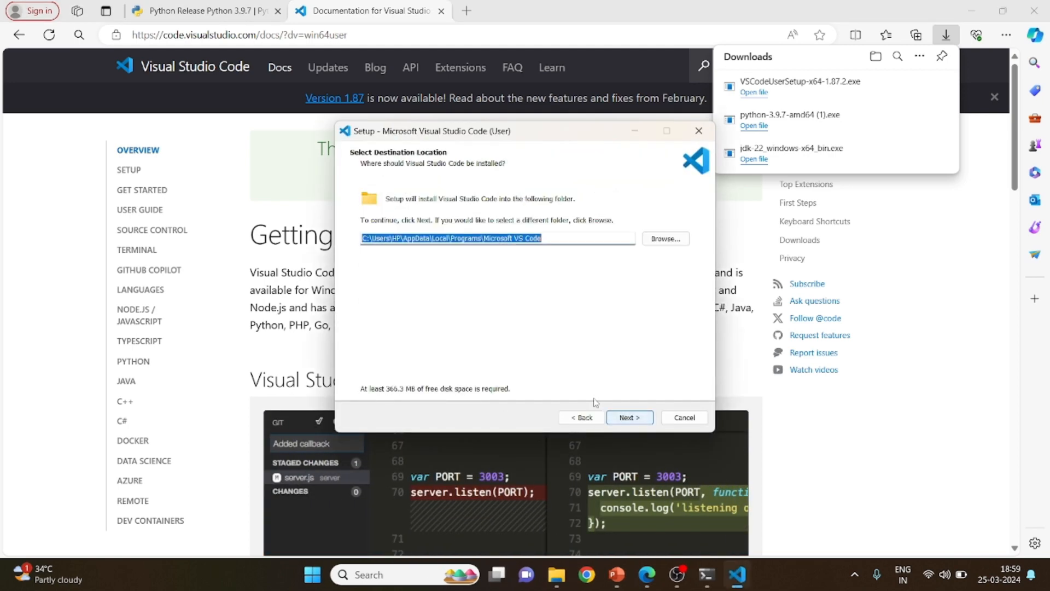
{"action": "left_click", "coordinate": [666, 239]}
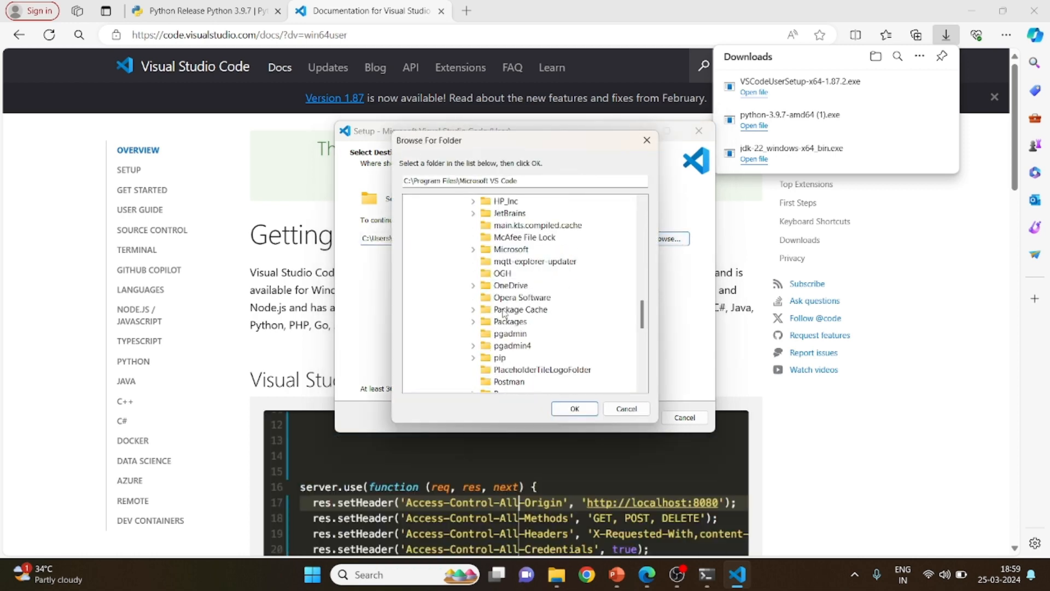
Switch to File Explorer and create a new folder named vscode in the C: drive
{"action": "key", "text": "alt+Tab"}
{"action": "key", "text": "Tab"}
{"action": "key", "text": "Tab"}
{"action": "key", "text": "Tab"}
{"action": "key", "text": "Tab"}
{"action": "key", "text": "Tab"}
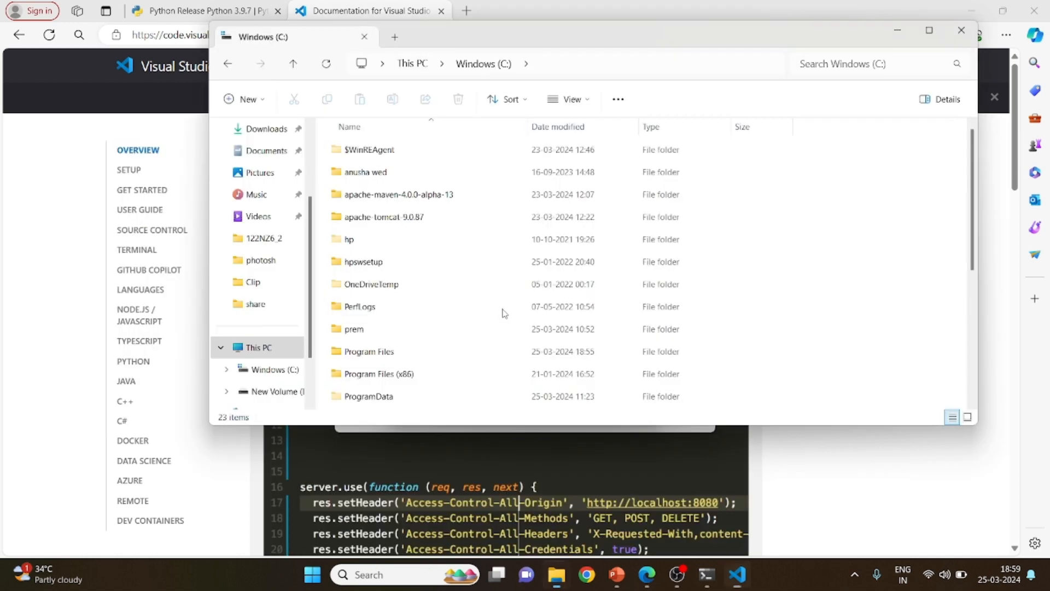
{"action": "right_click", "coordinate": [885, 309]}
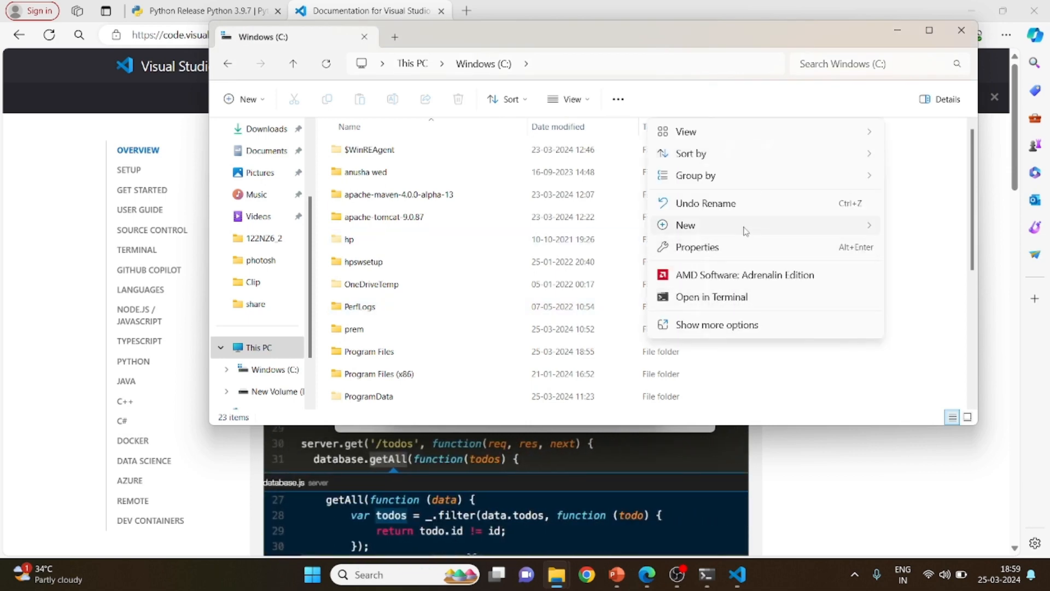
{"action": "mouse_move", "coordinate": [745, 231]}
{"action": "left_click", "coordinate": [896, 226]}
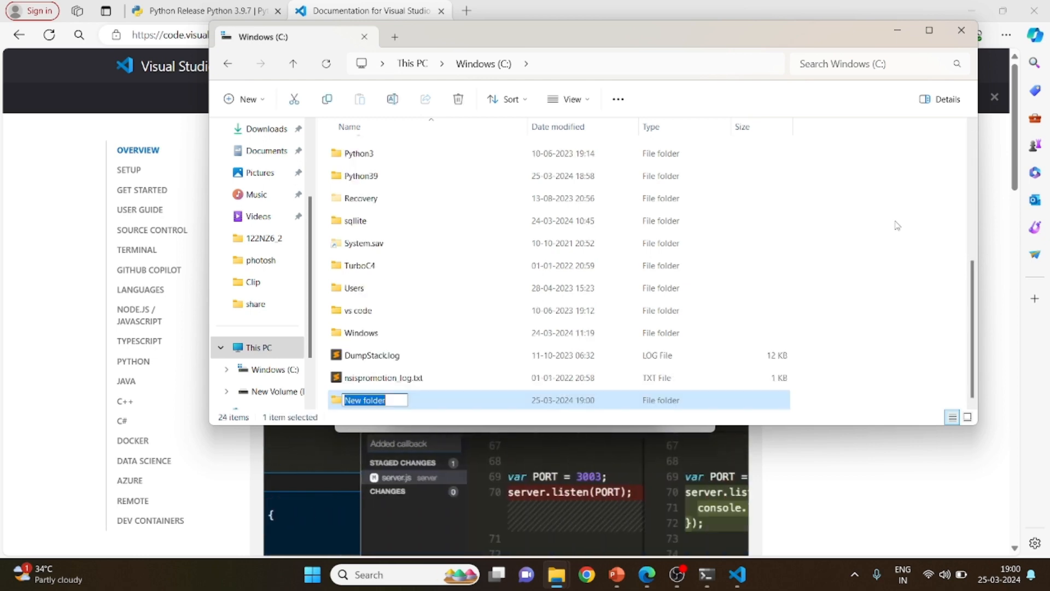
{"action": "type", "text": "vscode"}
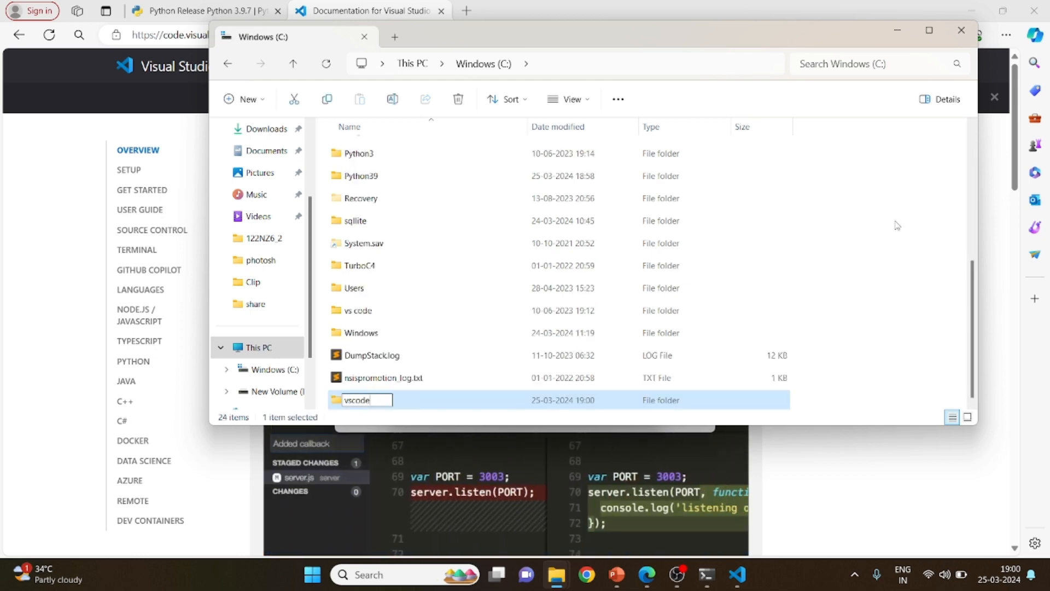
{"action": "key", "text": "Return"}
Return to the VS Code setup and set the destination to C:\vs code\Microsoft VS Code
{"action": "key", "text": "alt+Tab"}
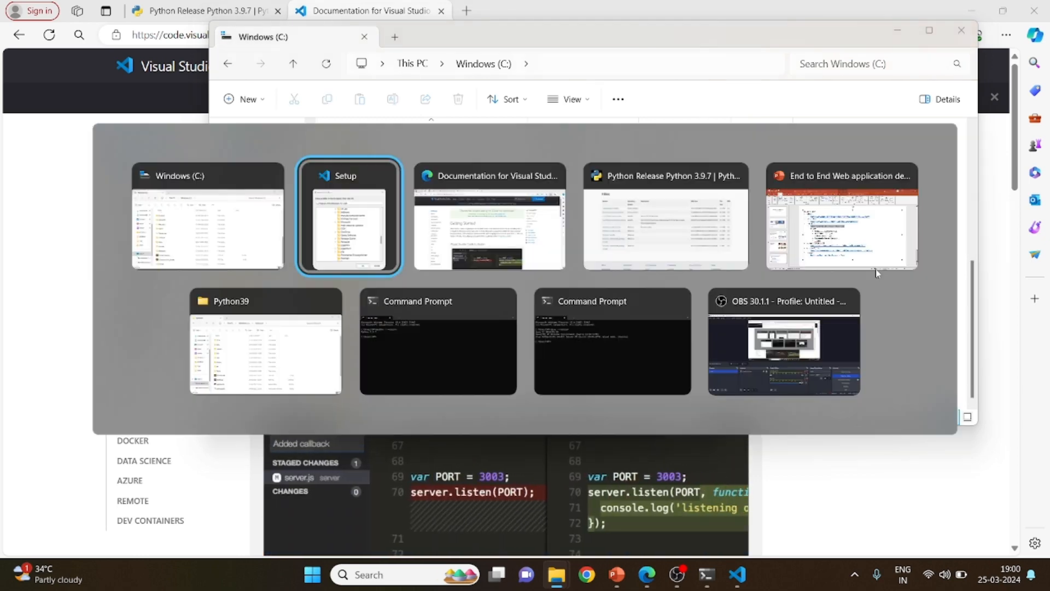
{"action": "scroll", "coordinate": [569, 331], "scroll_direction": "down", "scroll_amount": 10}
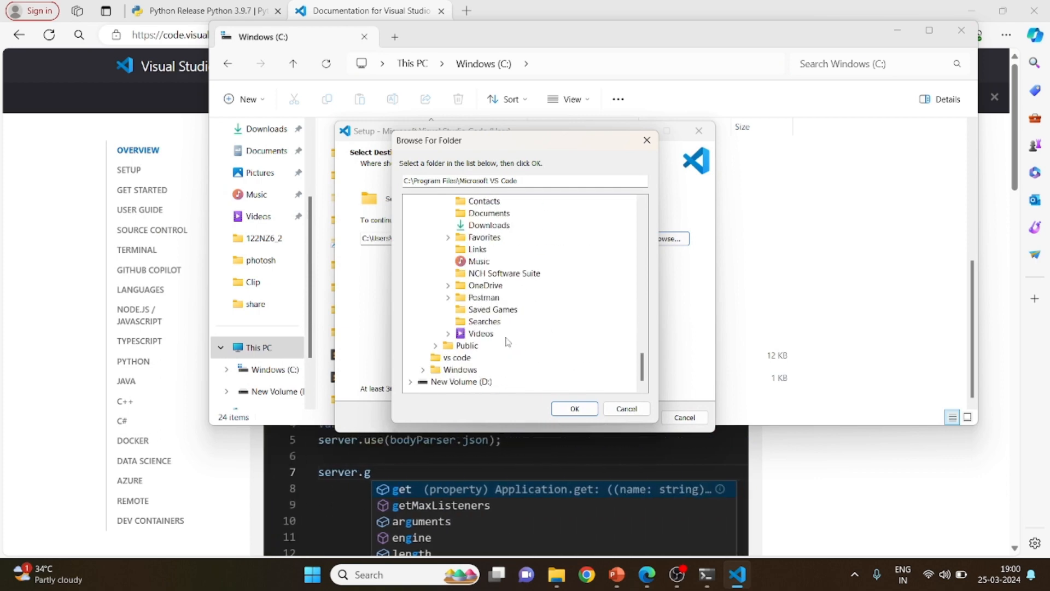
{"action": "left_click", "coordinate": [457, 357]}
{"action": "left_click", "coordinate": [553, 409]}
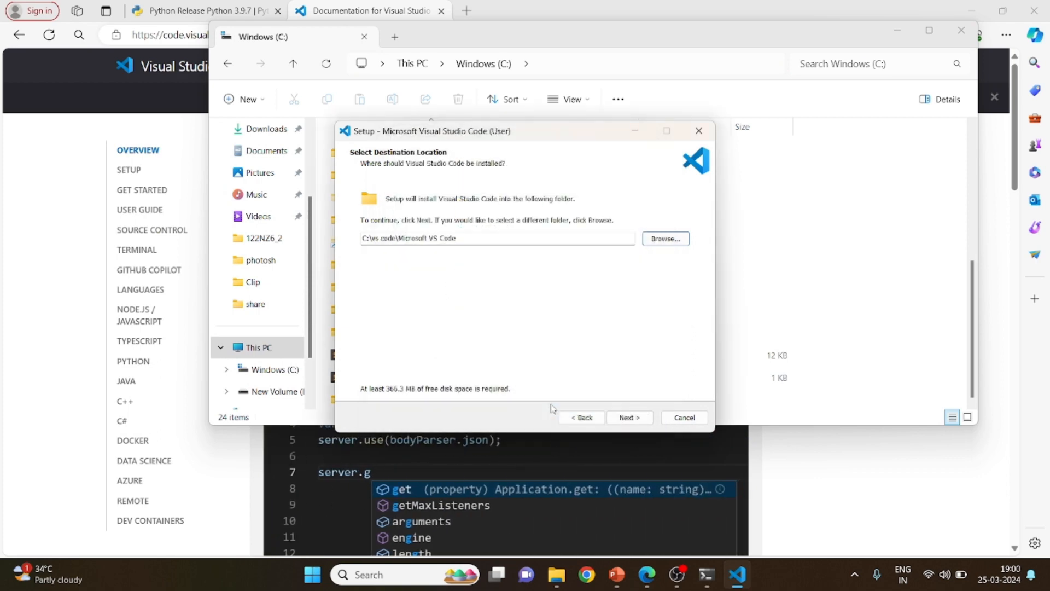
{"action": "left_click", "coordinate": [629, 418]}
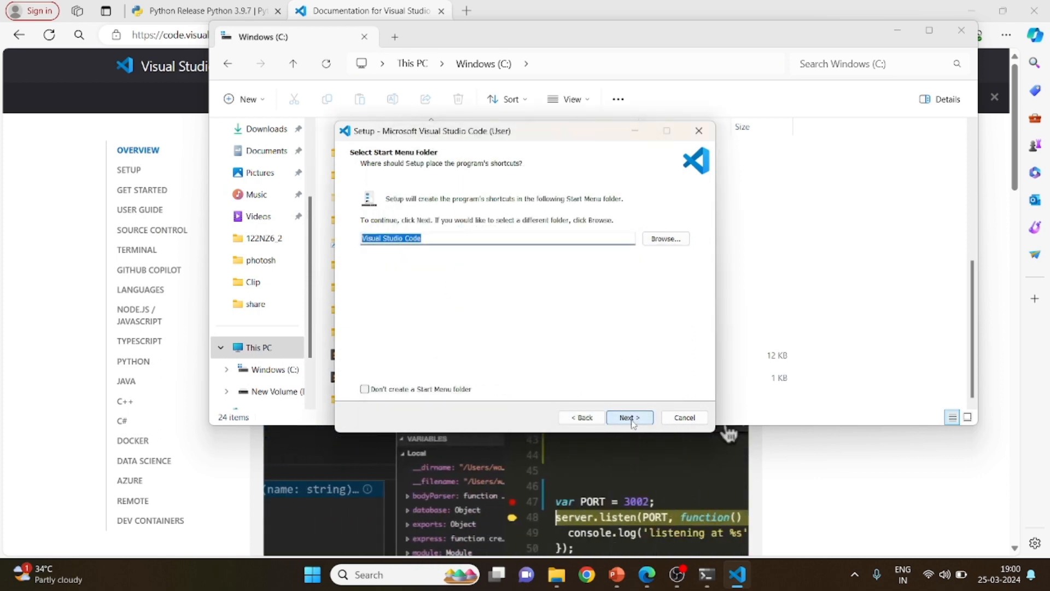
Install Visual Studio Code with the default Start Menu folder and additional tasks, and finish the setup by launching it
{"action": "left_click", "coordinate": [630, 418]}
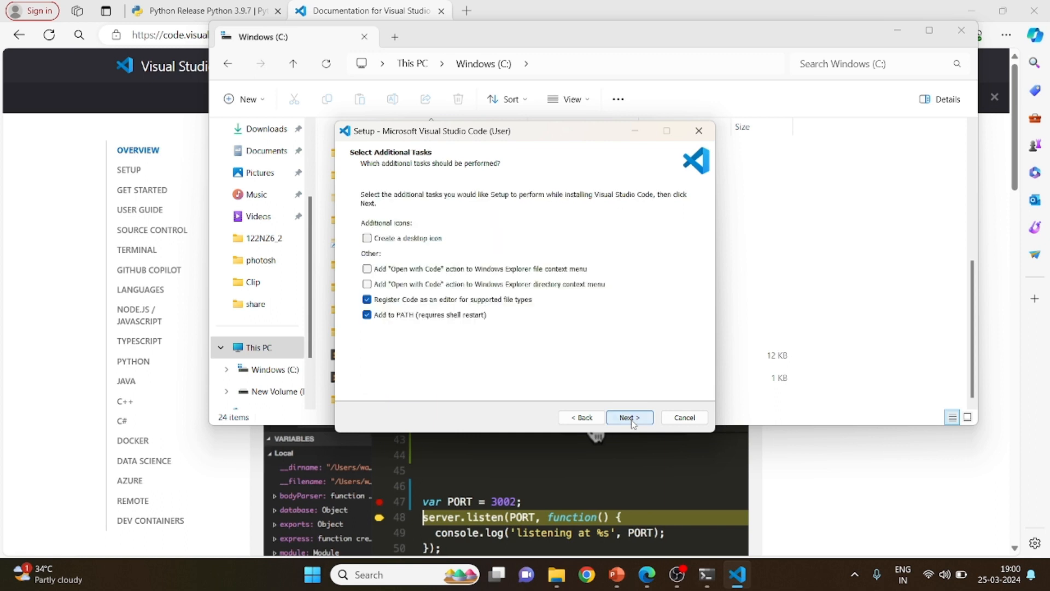
{"action": "left_click", "coordinate": [630, 419]}
{"action": "left_click", "coordinate": [630, 419]}
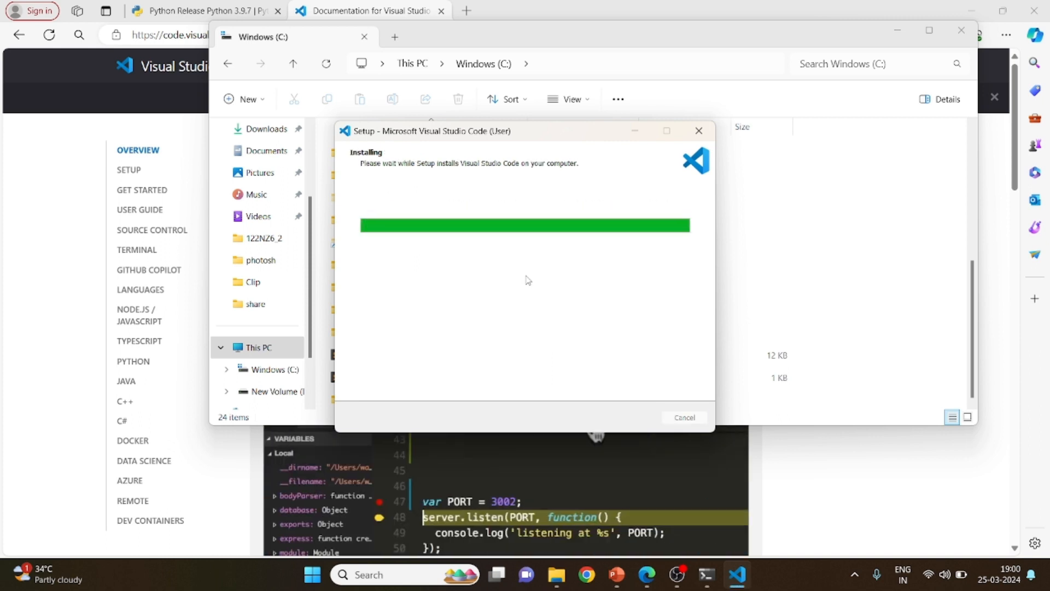
{"action": "left_click", "coordinate": [632, 417]}
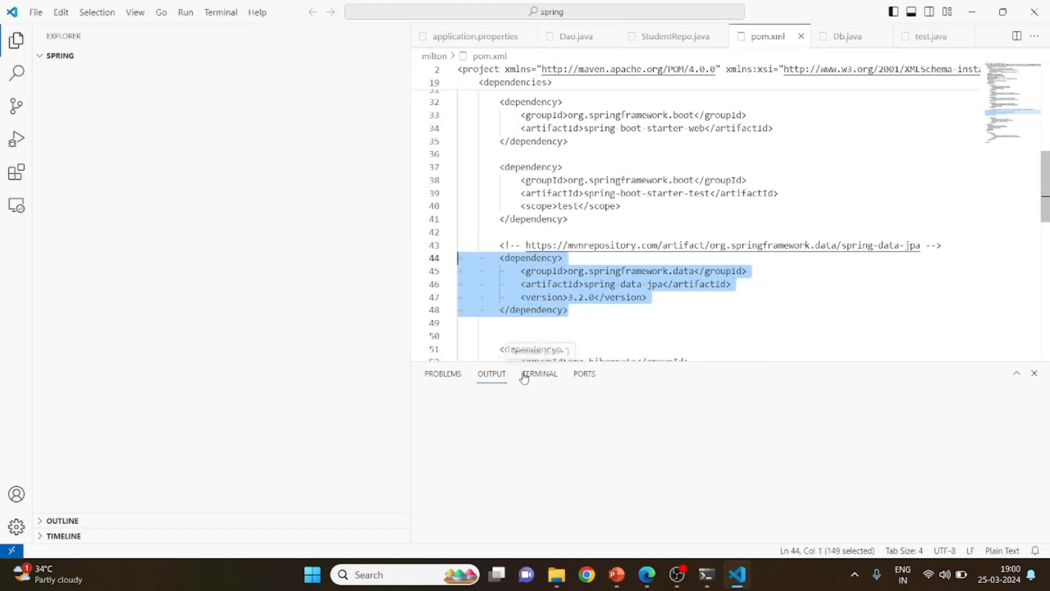
Search the extensions marketplace for "java" and allow Visual Studio Code network access through Windows Firewall
{"action": "left_click", "coordinate": [17, 174]}
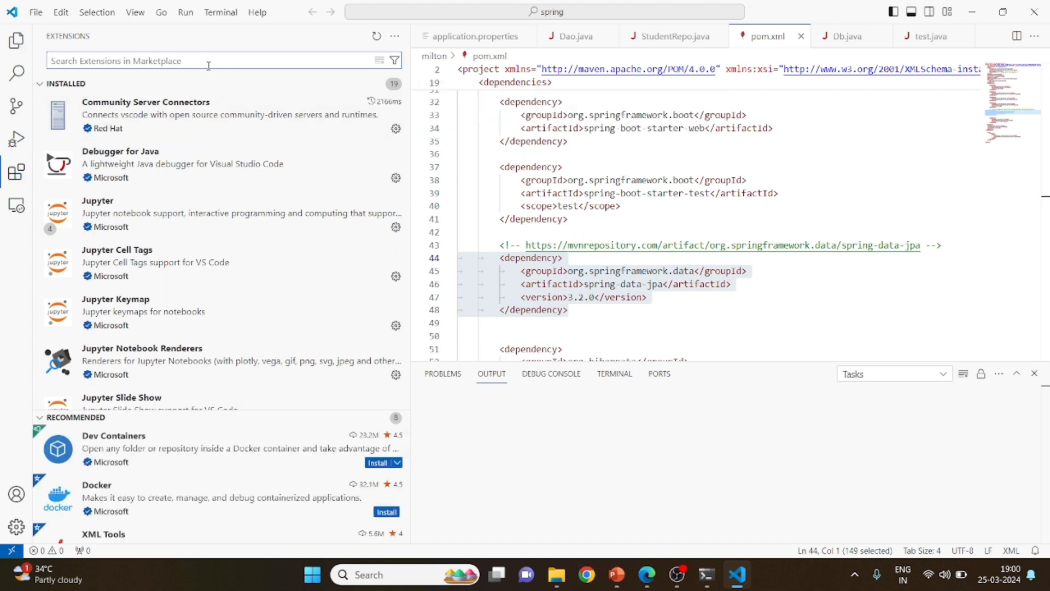
{"action": "type", "text": "java"}
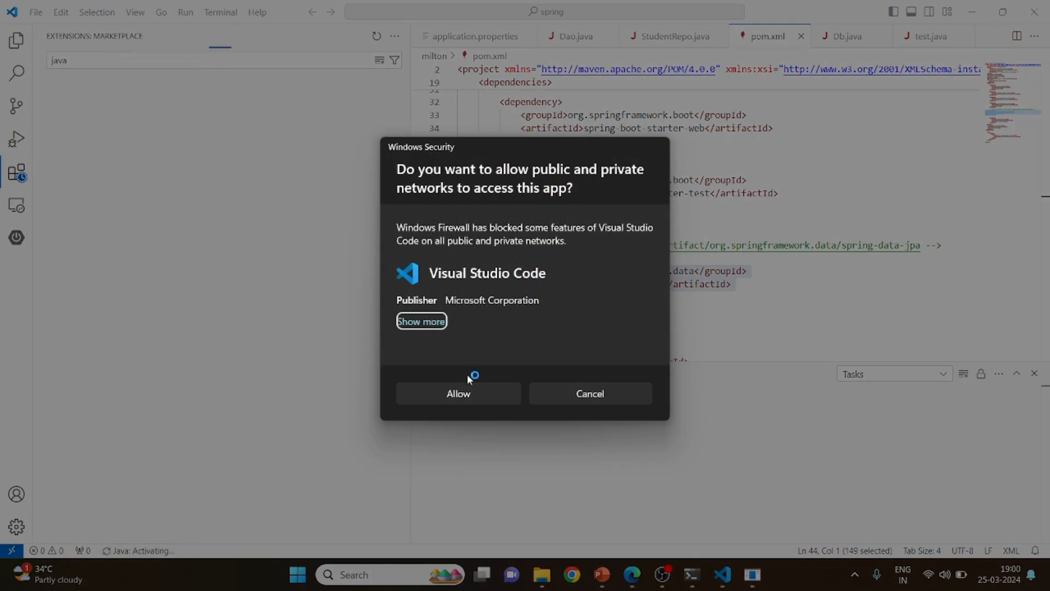
{"action": "left_click", "coordinate": [485, 392]}
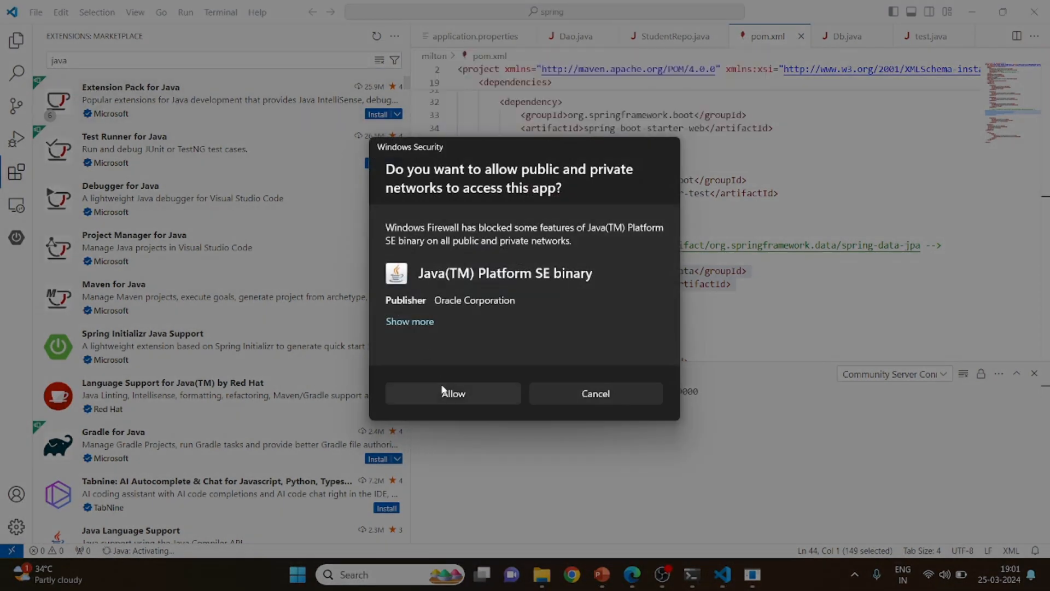
{"action": "left_click", "coordinate": [445, 392]}
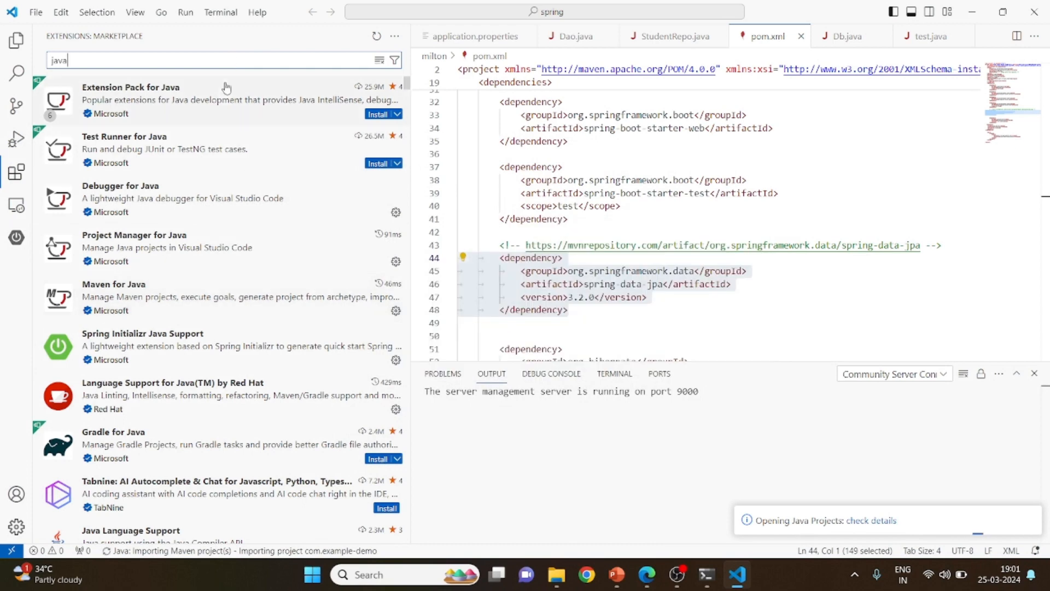
Install the Extension Pack for Java from Microsoft and review the extensions included in it
{"action": "left_click", "coordinate": [224, 97]}
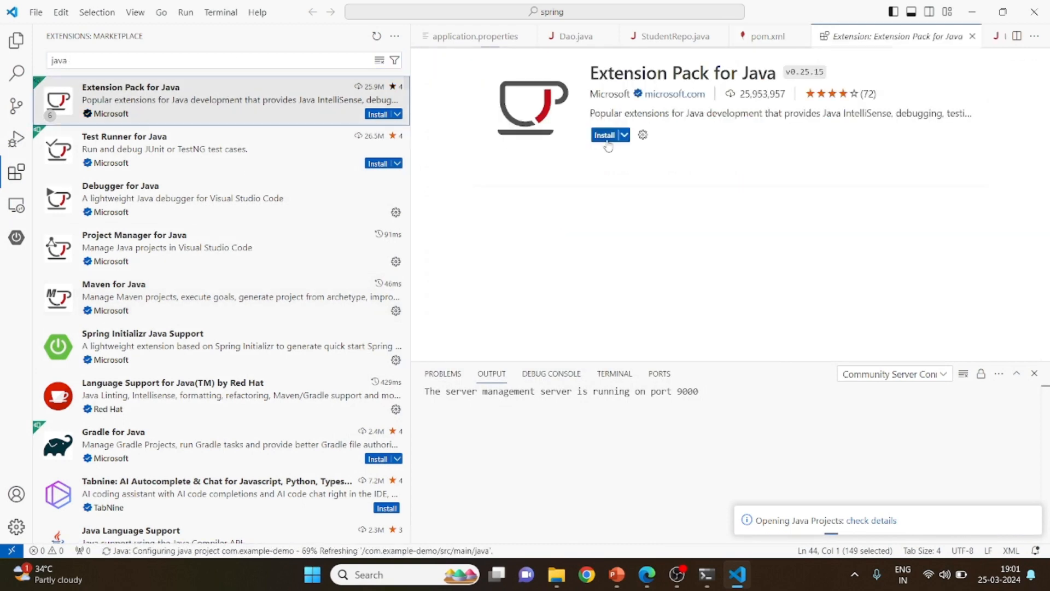
{"action": "left_click", "coordinate": [608, 137]}
{"action": "mouse_move", "coordinate": [615, 232]}
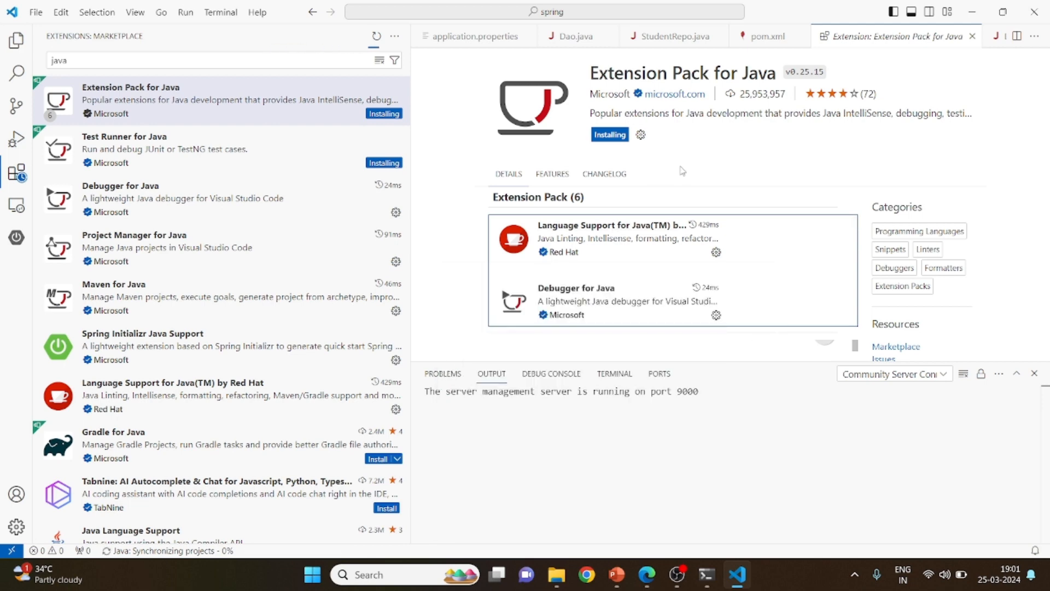
{"action": "scroll", "coordinate": [661, 244], "scroll_direction": "down", "scroll_amount": 3}
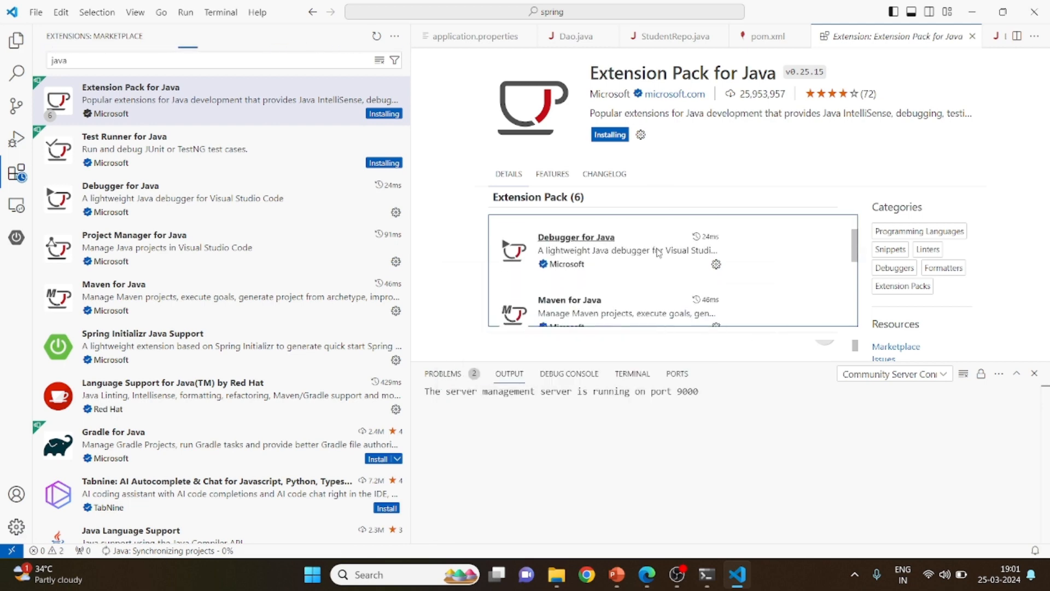
{"action": "scroll", "coordinate": [659, 253], "scroll_direction": "down", "scroll_amount": 2}
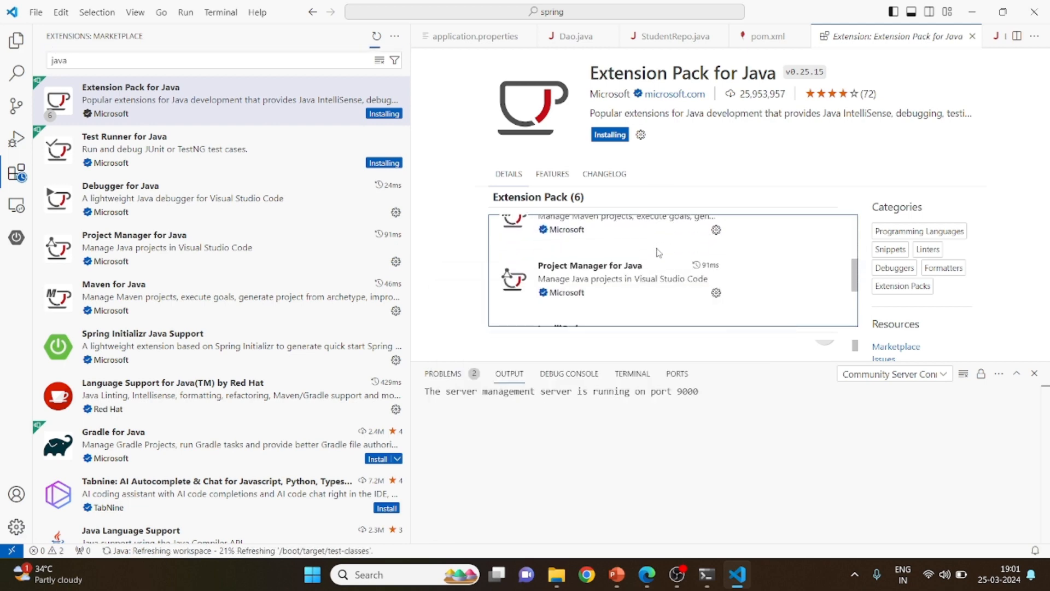
{"action": "scroll", "coordinate": [658, 253], "scroll_direction": "down", "scroll_amount": 3}
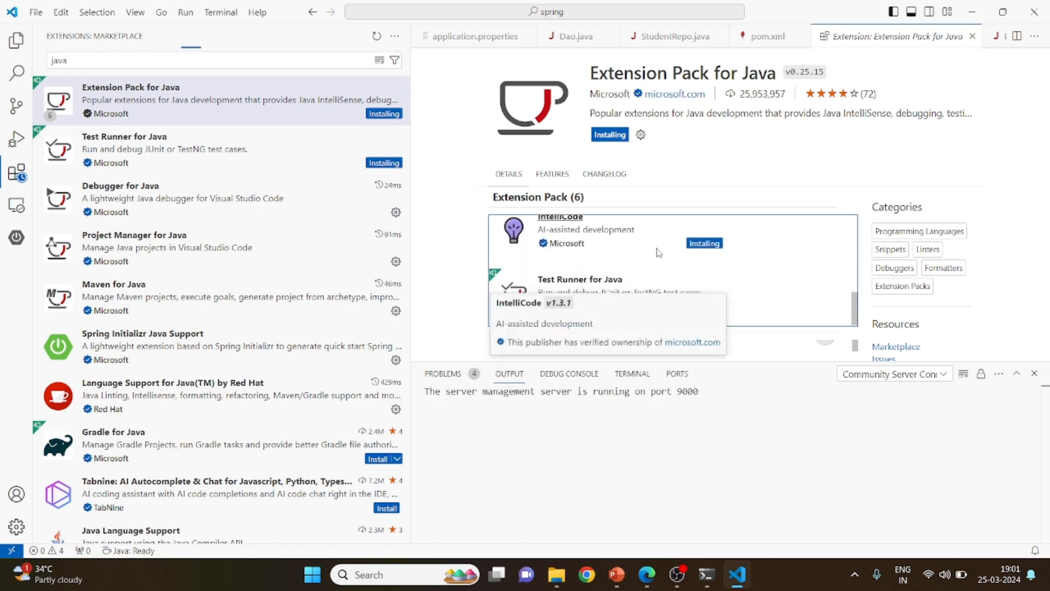
Search the extensions marketplace for "python" and install the Python Extension Pack
{"action": "left_click", "coordinate": [226, 62]}
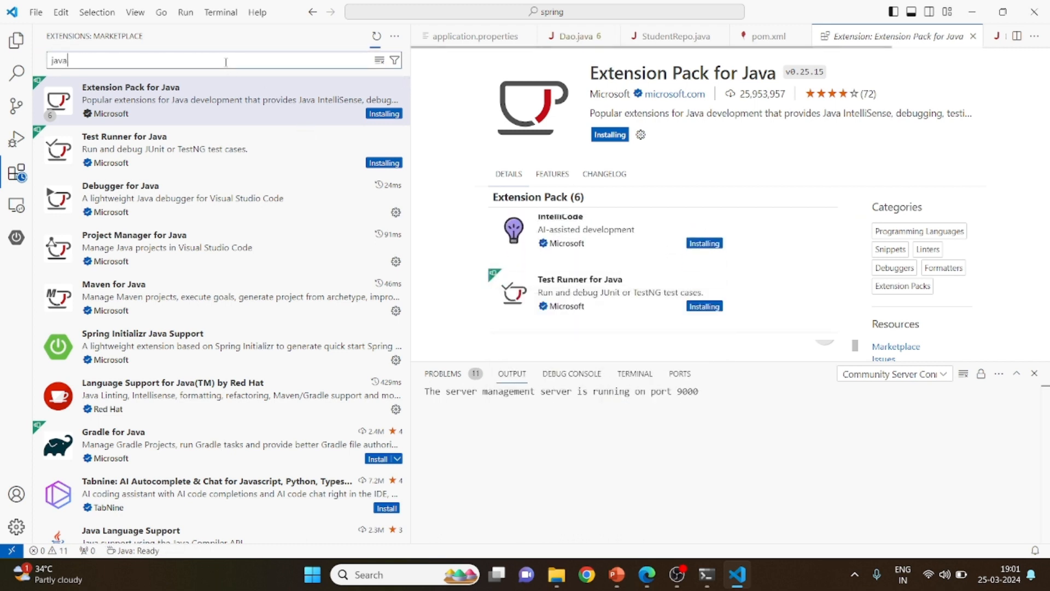
{"action": "key", "text": "BackSpace"}
{"action": "key", "text": "BackSpace"}
{"action": "key", "text": "BackSpace"}
{"action": "key", "text": "BackSpace"}
{"action": "type", "text": "python"}
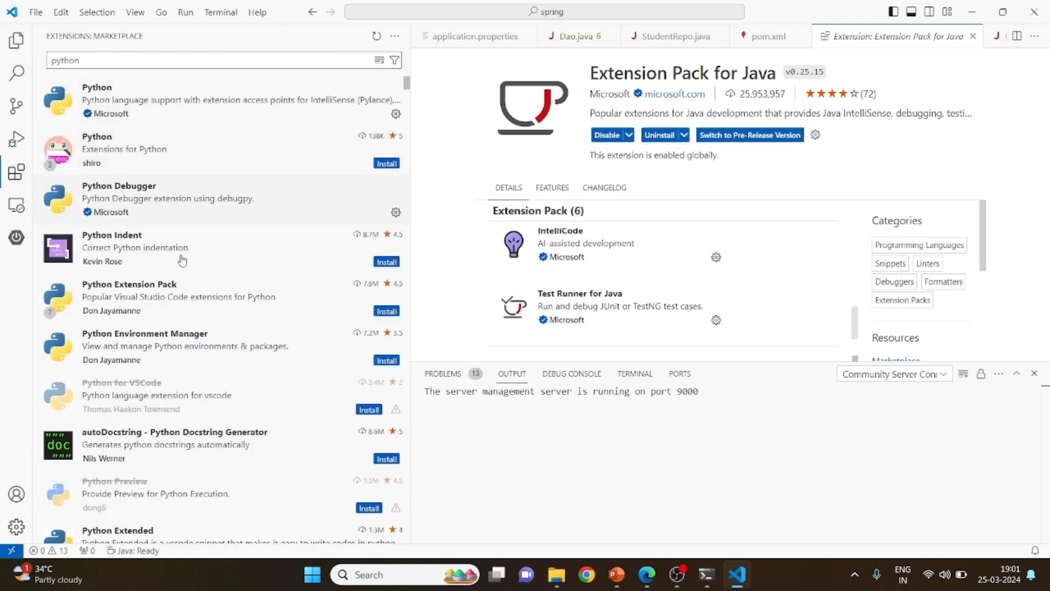
{"action": "left_click", "coordinate": [197, 282]}
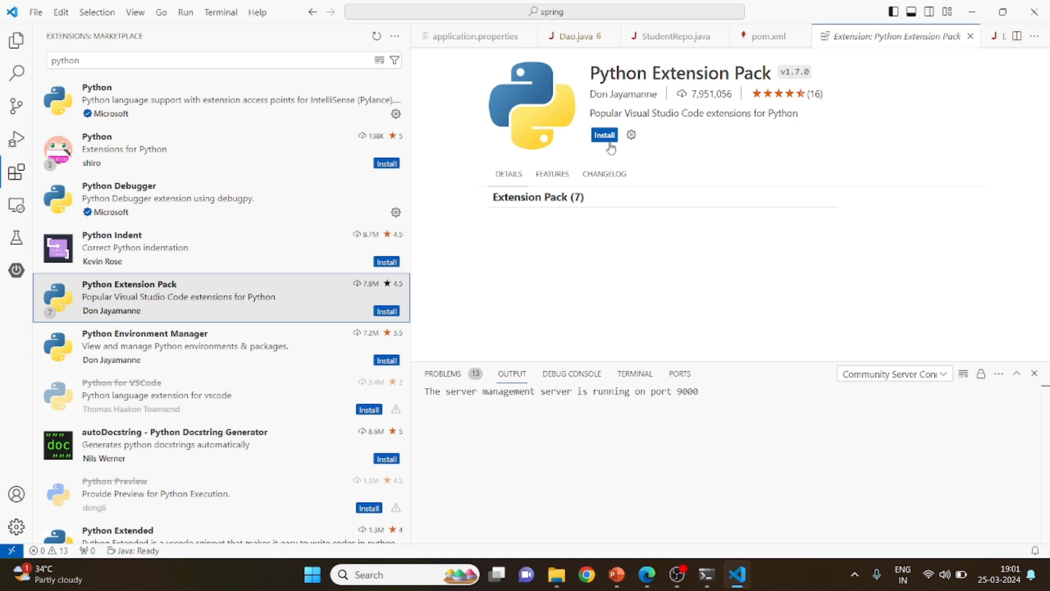
{"action": "left_click", "coordinate": [605, 135]}
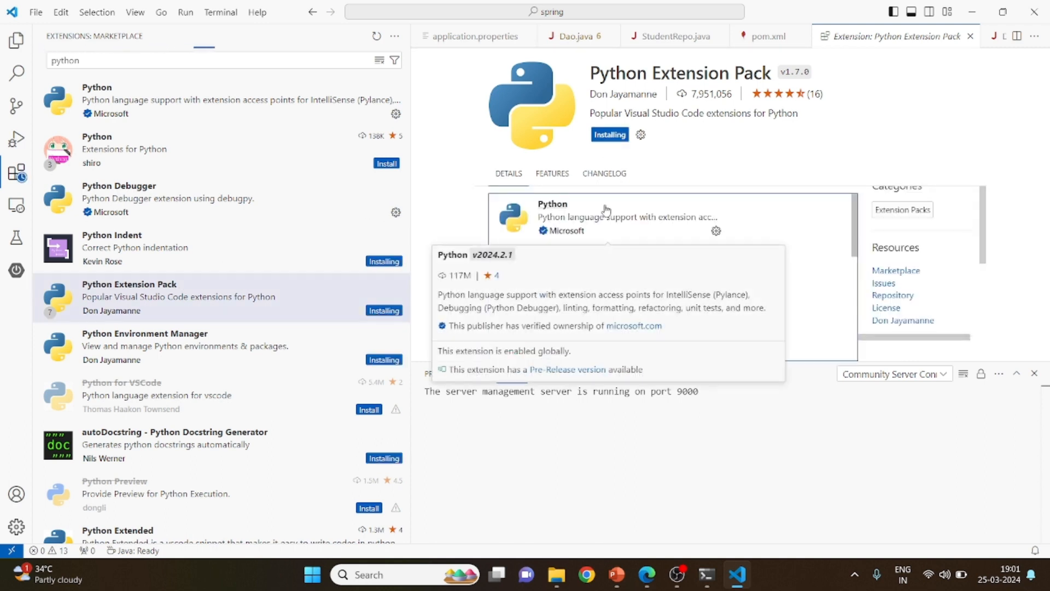
Search the extensions marketplace for "spring" and open the details of the Spring Boot Extension Pack
{"action": "left_click", "coordinate": [190, 61]}
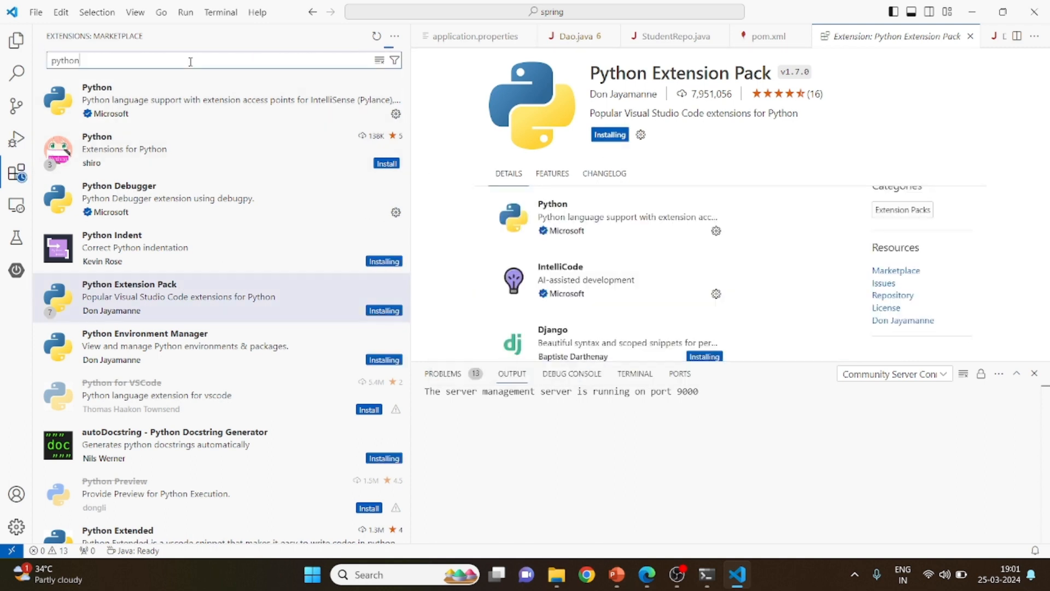
{"action": "key", "text": "ctrl+a"}
{"action": "type", "text": "spring"}
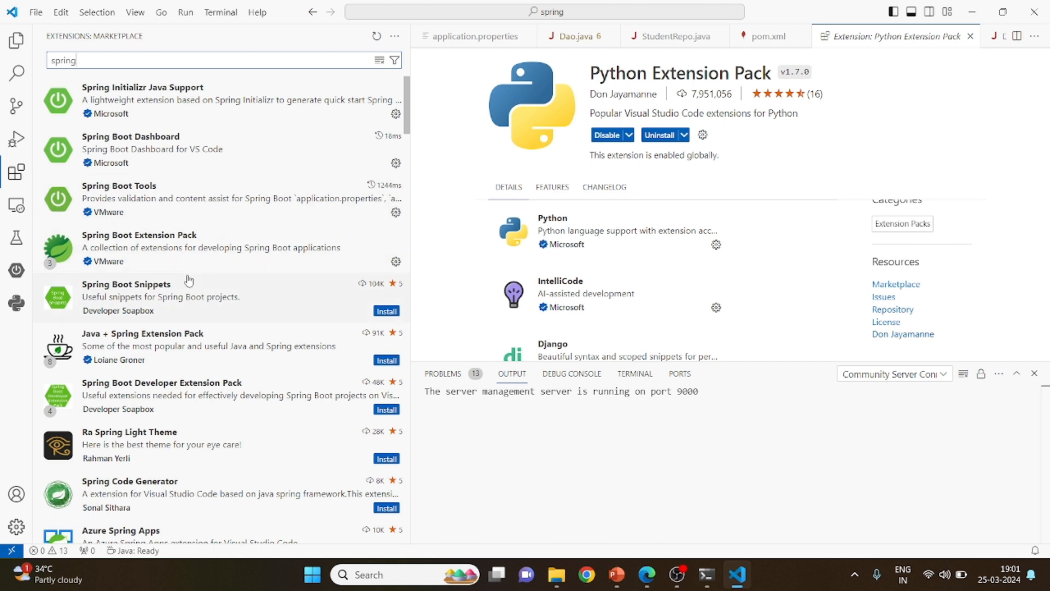
{"action": "left_click", "coordinate": [189, 258]}
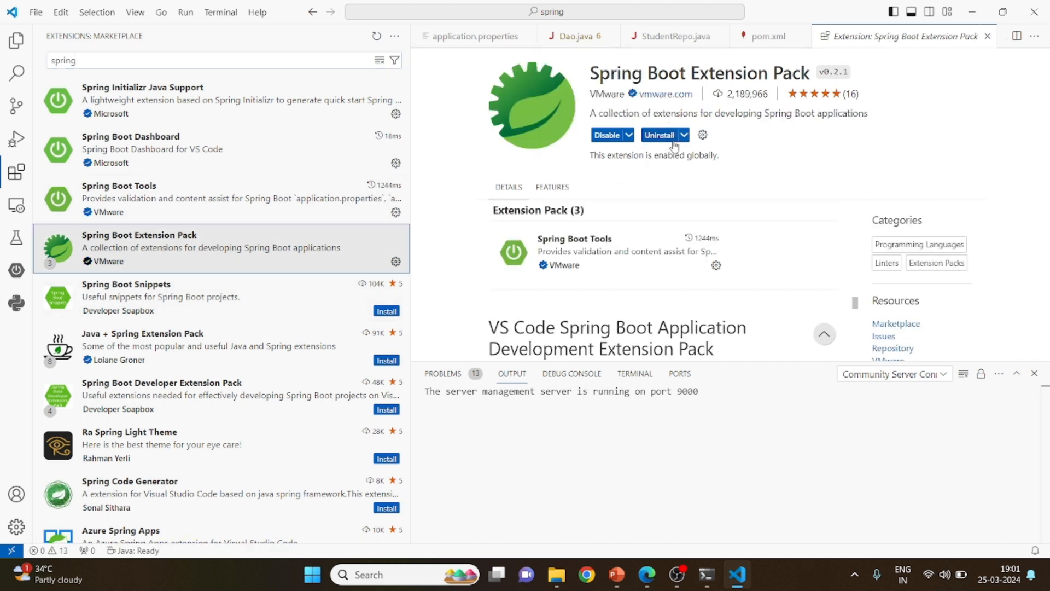
Check the required VS Code plugins on the PowerPoint prerequisites slide and return to VS Code
{"action": "left_click", "coordinate": [227, 61]}
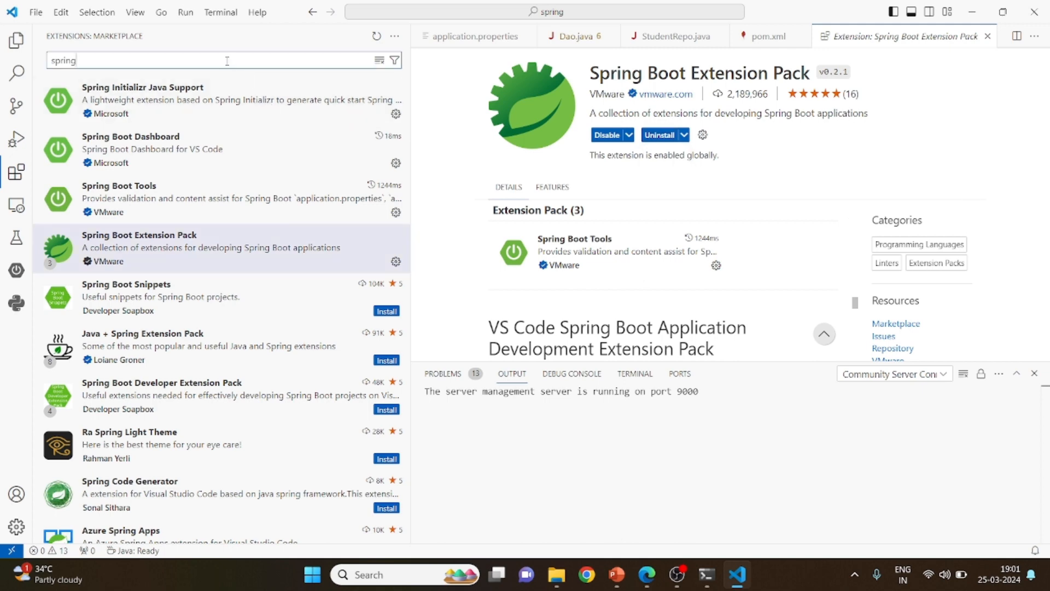
{"action": "key", "text": "alt+Tab"}
{"action": "key", "text": "alt+Tab"}
{"action": "key", "text": "alt+Tab"}
{"action": "key", "text": "alt+Tab"}
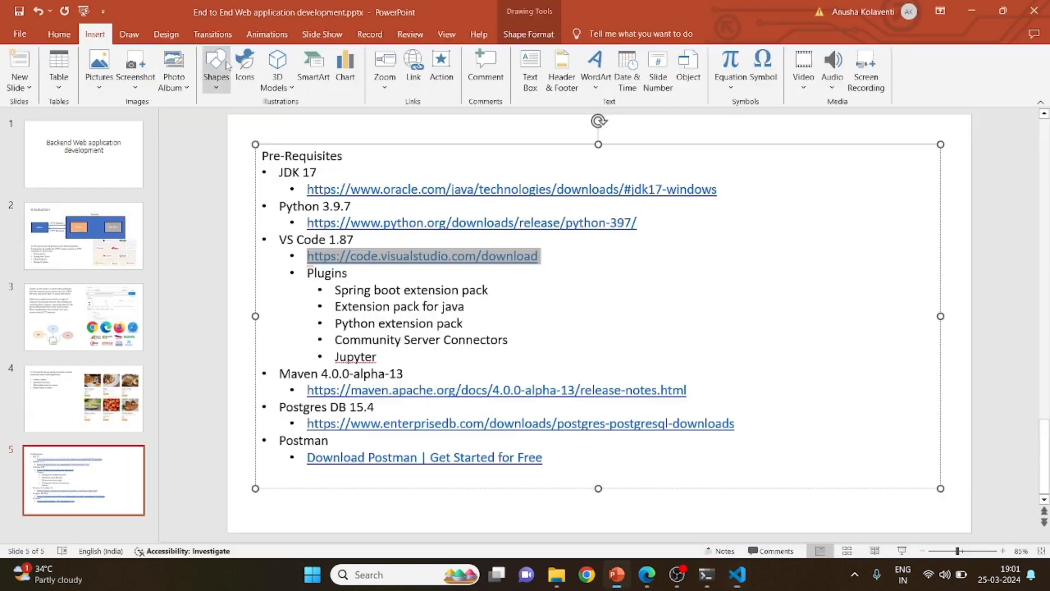
{"action": "key", "text": "alt+Tab"}
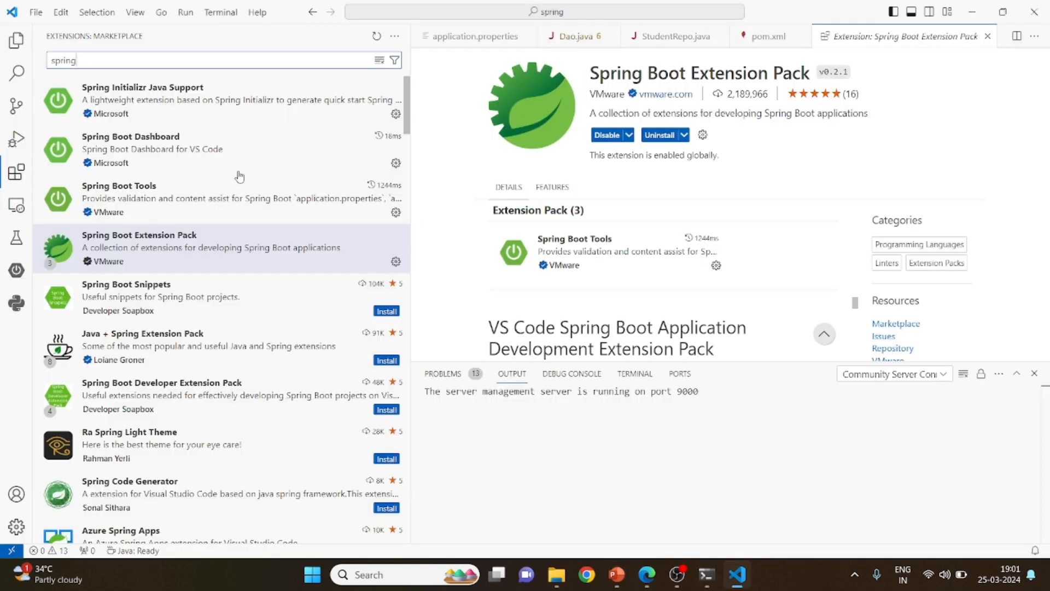
Search the extensions marketplace for "commun" and open the details of Community Server Connectors
{"action": "key", "text": "ctrl+a"}
{"action": "type", "text": "c"}
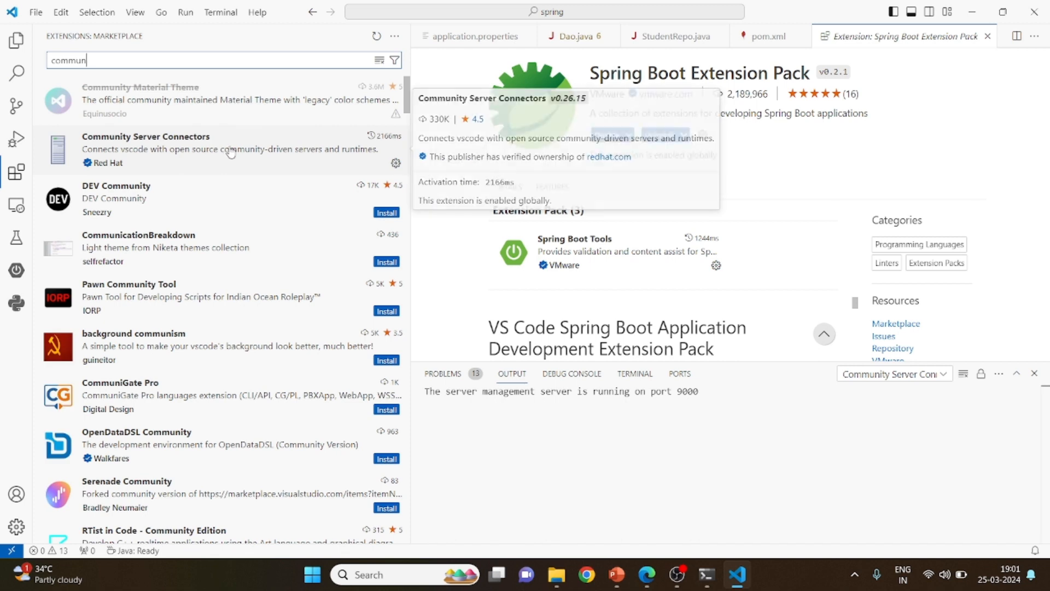
{"action": "left_click", "coordinate": [231, 149]}
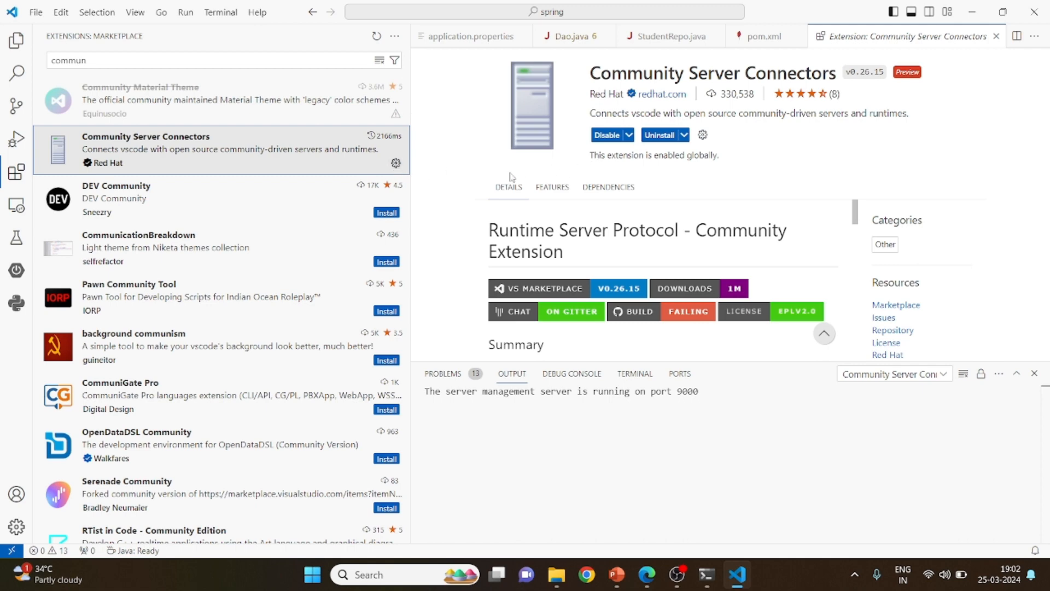
Search the extensions marketplace for "jupyter" and open the details of the Microsoft Jupyter extension
{"action": "left_click", "coordinate": [185, 63]}
{"action": "key", "text": "ctrl+a"}
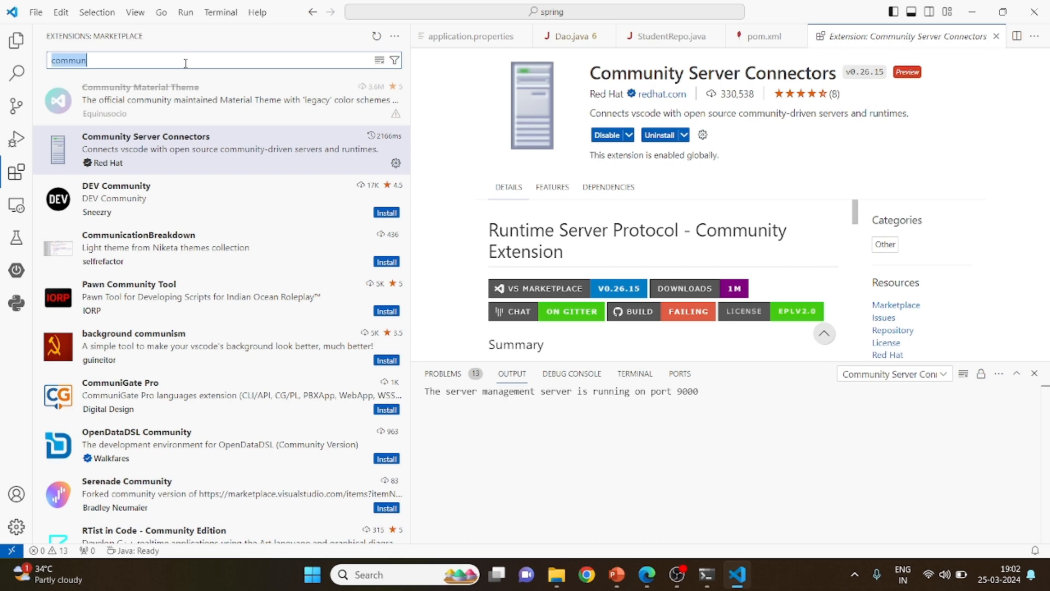
{"action": "key", "text": "alt+Tab"}
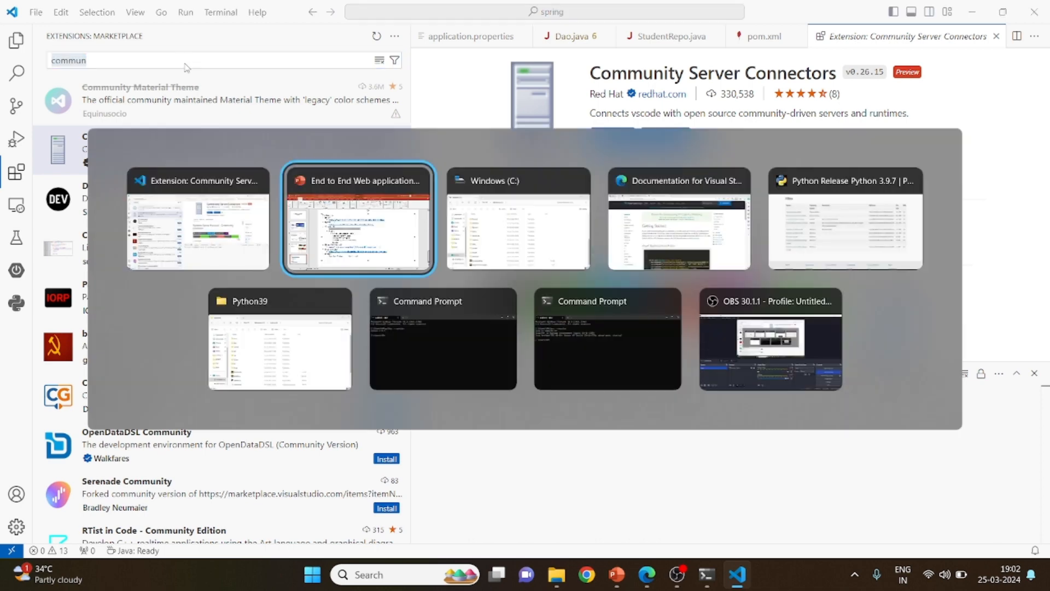
{"action": "key", "text": "alt+Tab"}
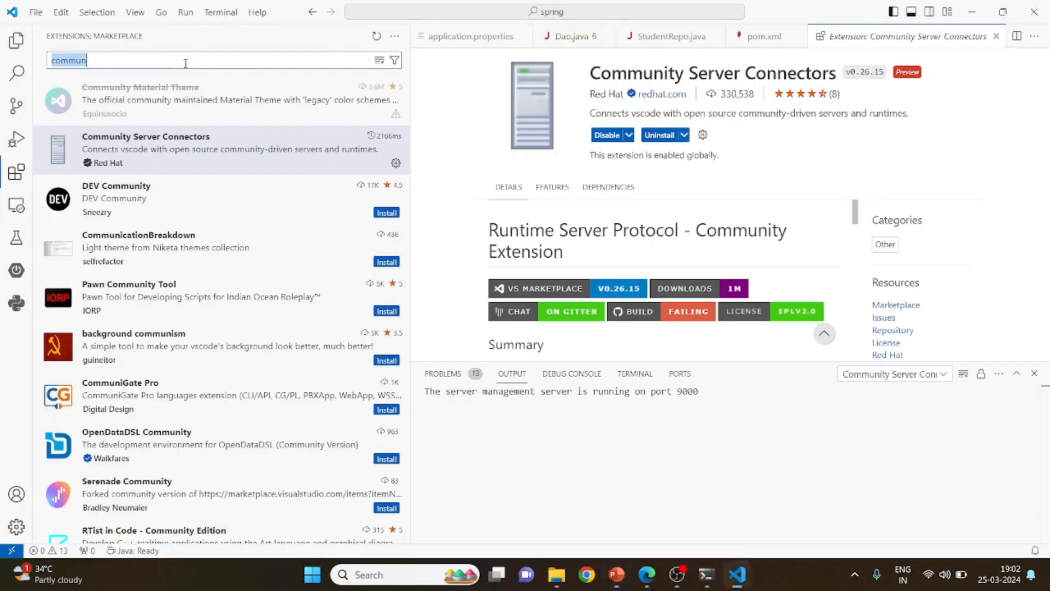
{"action": "type", "text": "jupyter"}
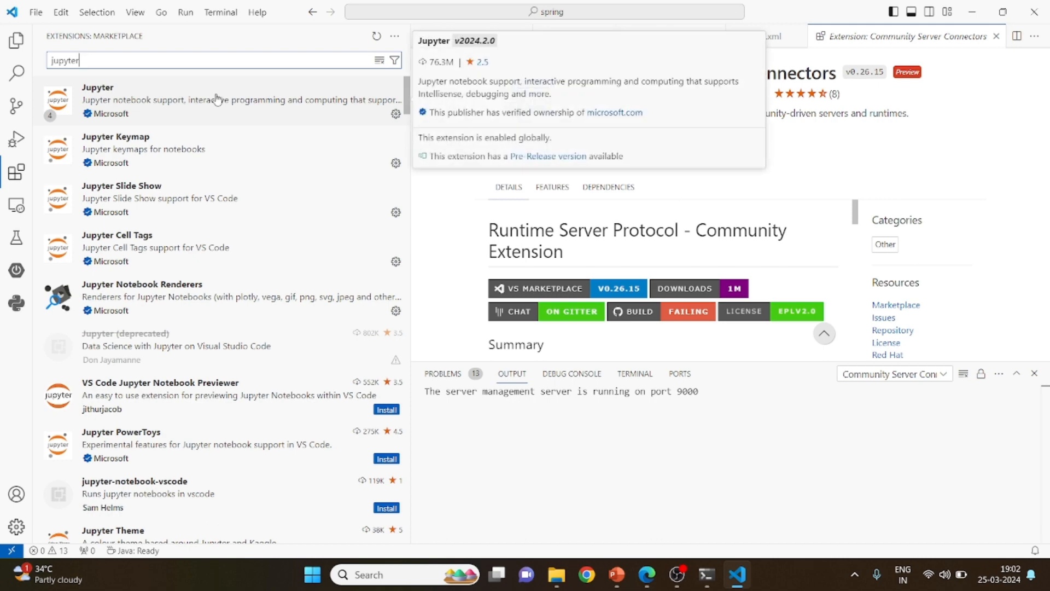
{"action": "left_click", "coordinate": [260, 109]}
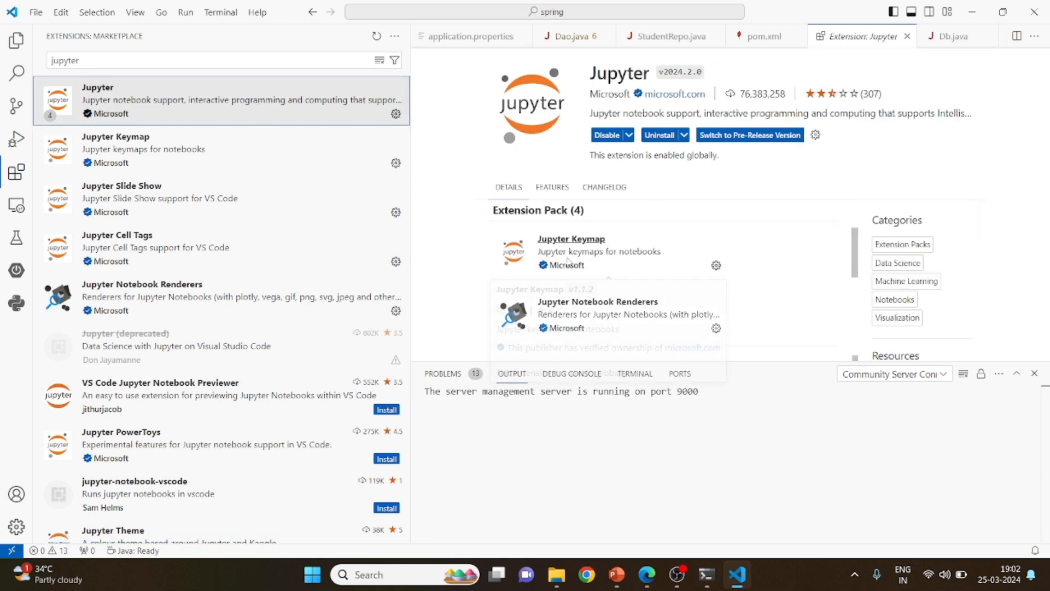
Copy the Maven 4.0.0-alpha-13 release notes link from the PowerPoint prerequisites slide and open it in a new Edge tab
{"action": "key", "text": "alt+Tab"}
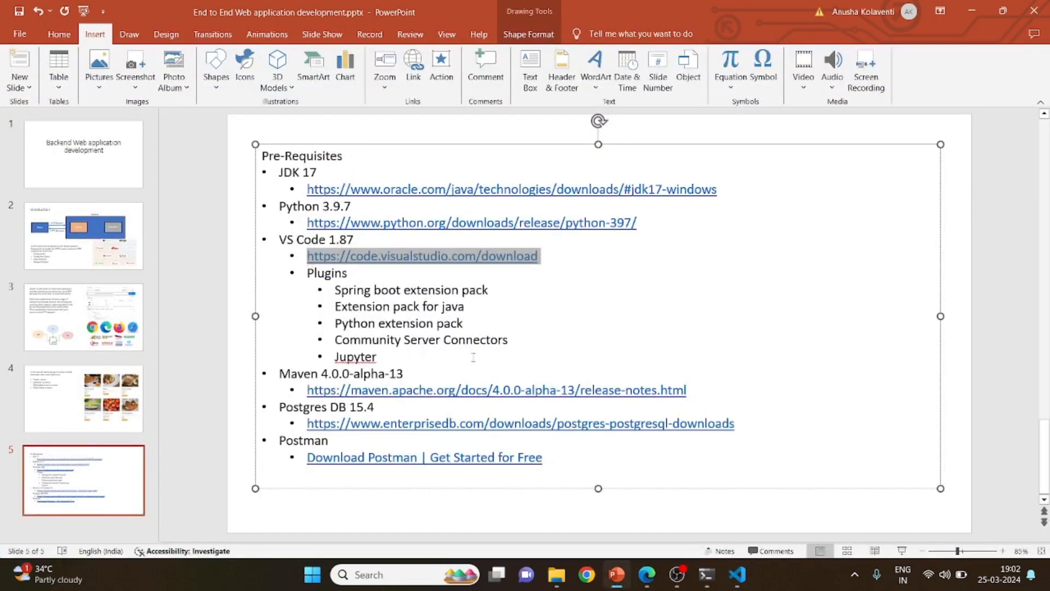
{"action": "left_click_drag", "start_coordinate": [690, 390], "coordinate": [272, 394]}
{"action": "key", "text": "ctrl+c"}
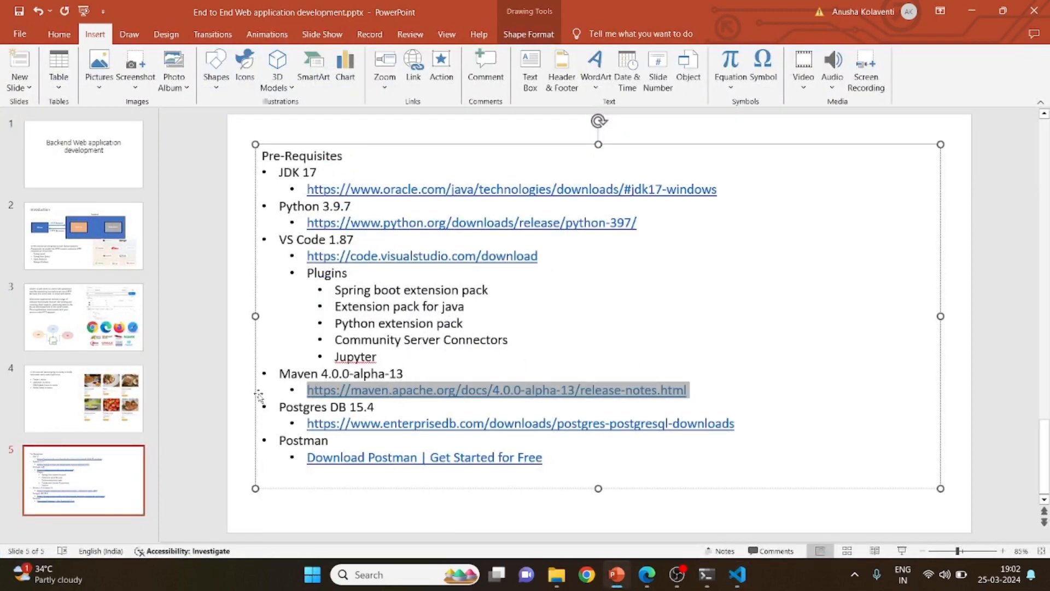
{"action": "key", "text": "alt+Tab"}
{"action": "key", "text": "alt+Tab"}
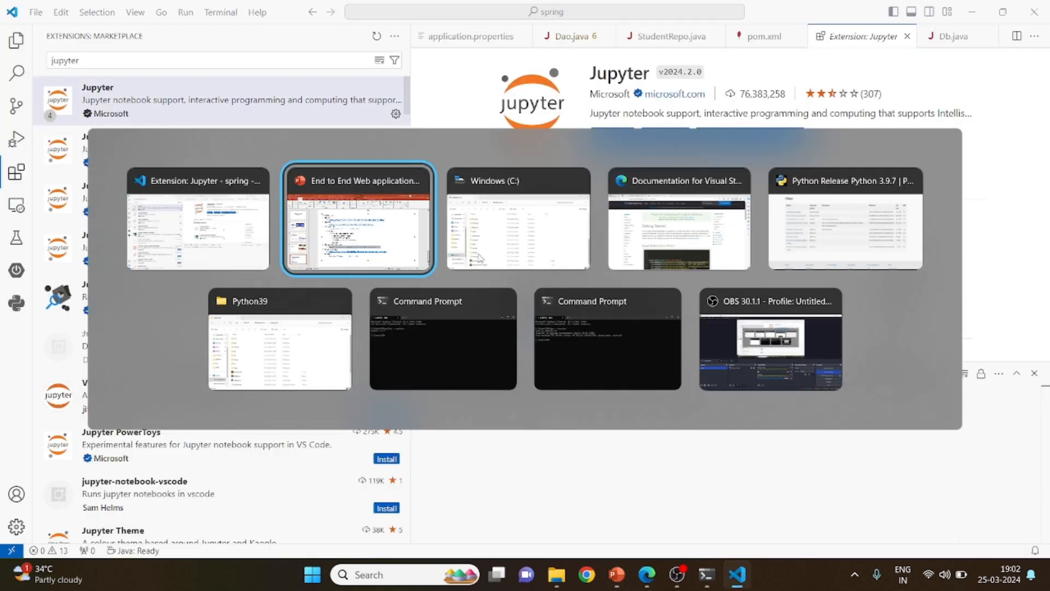
{"action": "key", "text": "Tab"}
{"action": "key", "text": "Tab"}
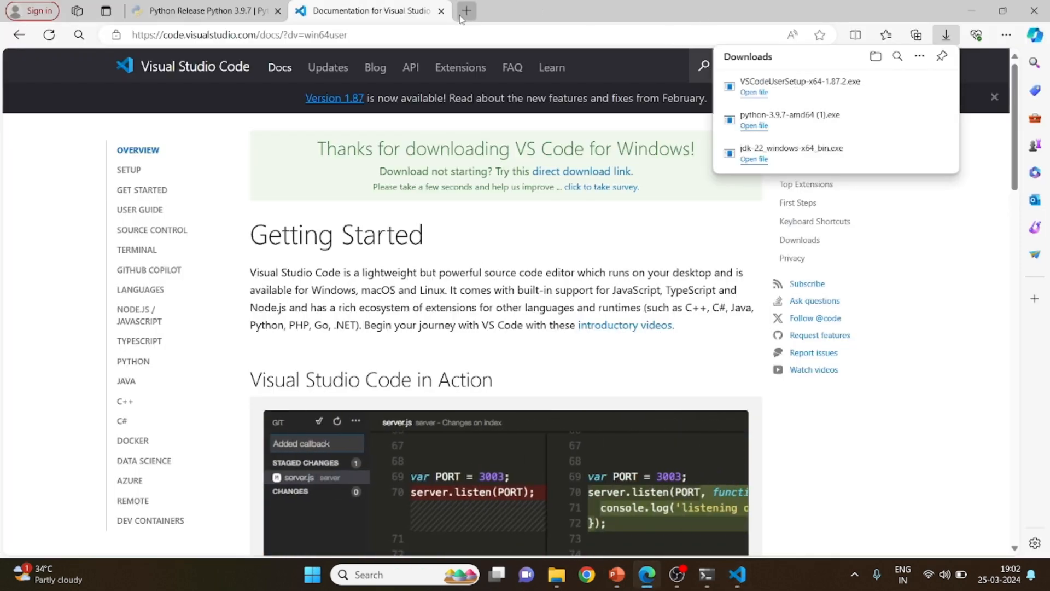
{"action": "left_click", "coordinate": [461, 18]}
{"action": "key", "text": "ctrl+v"}
{"action": "key", "text": "Return"}
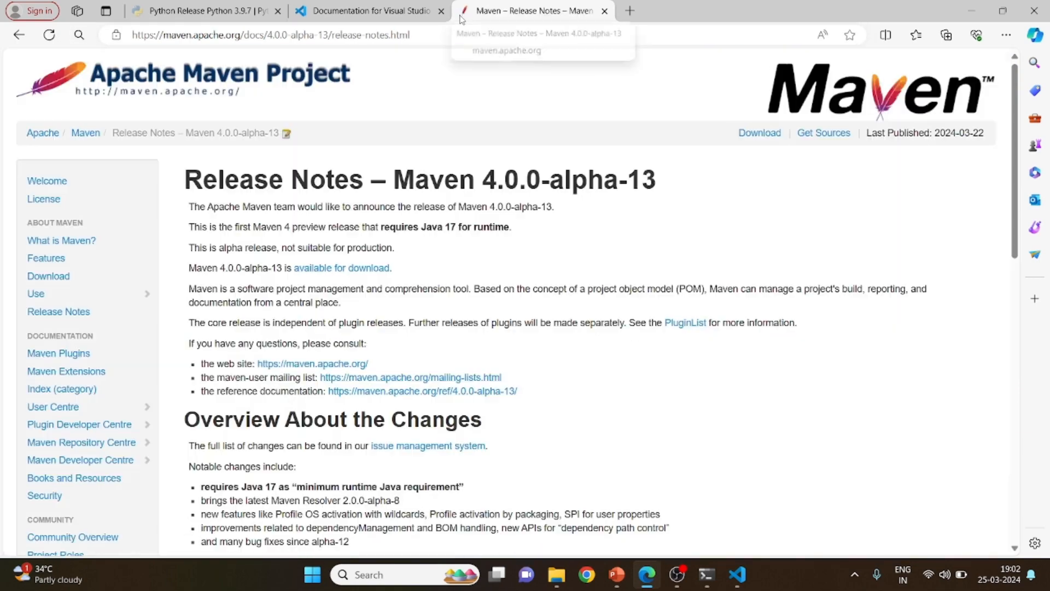
Follow the Maven download link and download apache-maven-4.0.0-alpha-13-bin.zip from the binaries directory
{"action": "scroll", "coordinate": [431, 170], "scroll_direction": "down", "scroll_amount": 1}
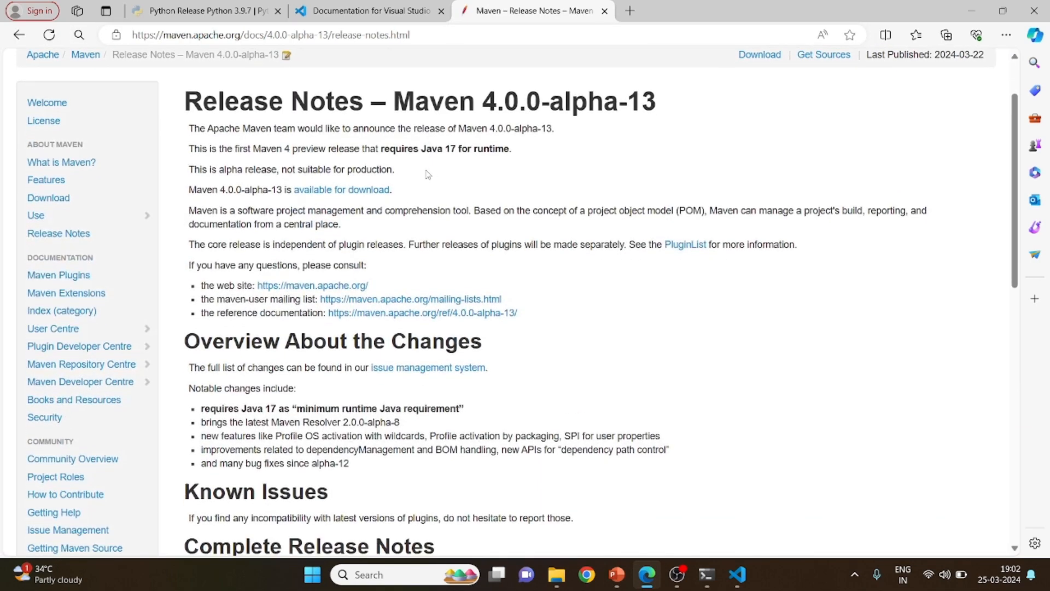
{"action": "left_click", "coordinate": [334, 190]}
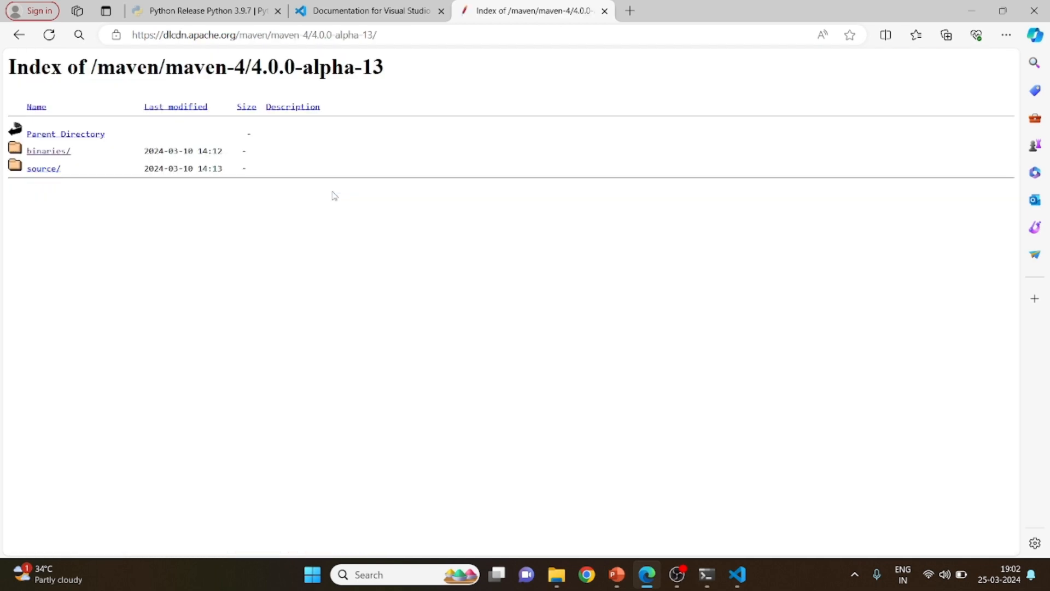
{"action": "left_click", "coordinate": [42, 168]}
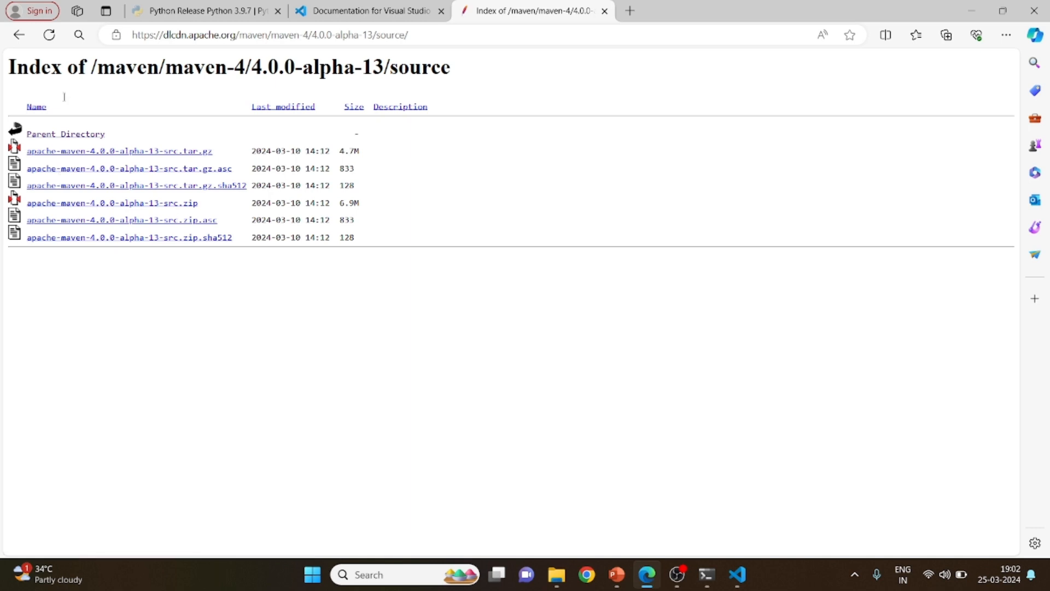
{"action": "left_click", "coordinate": [19, 35]}
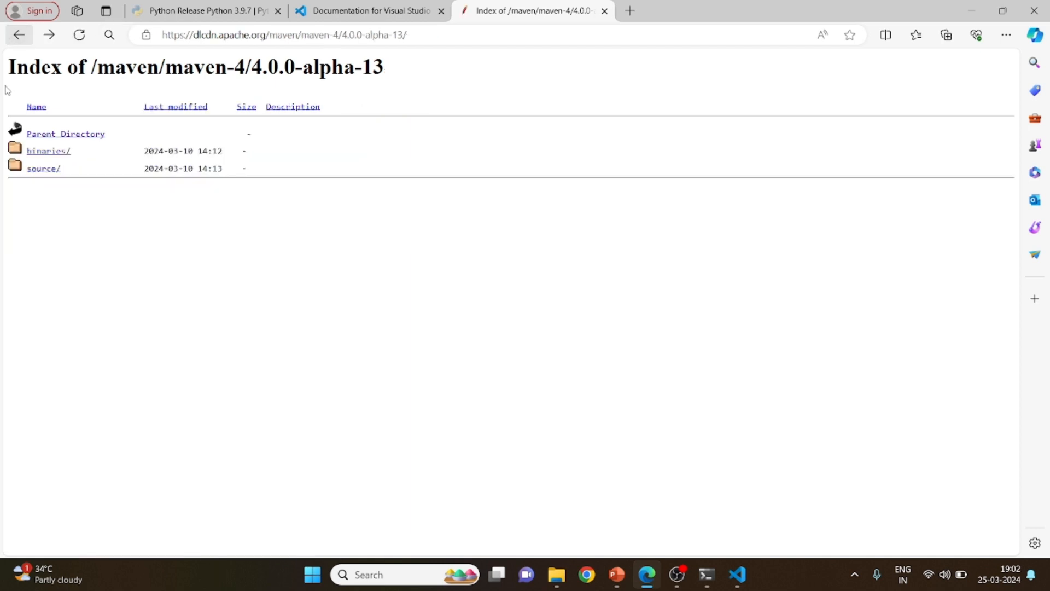
{"action": "left_click", "coordinate": [38, 152]}
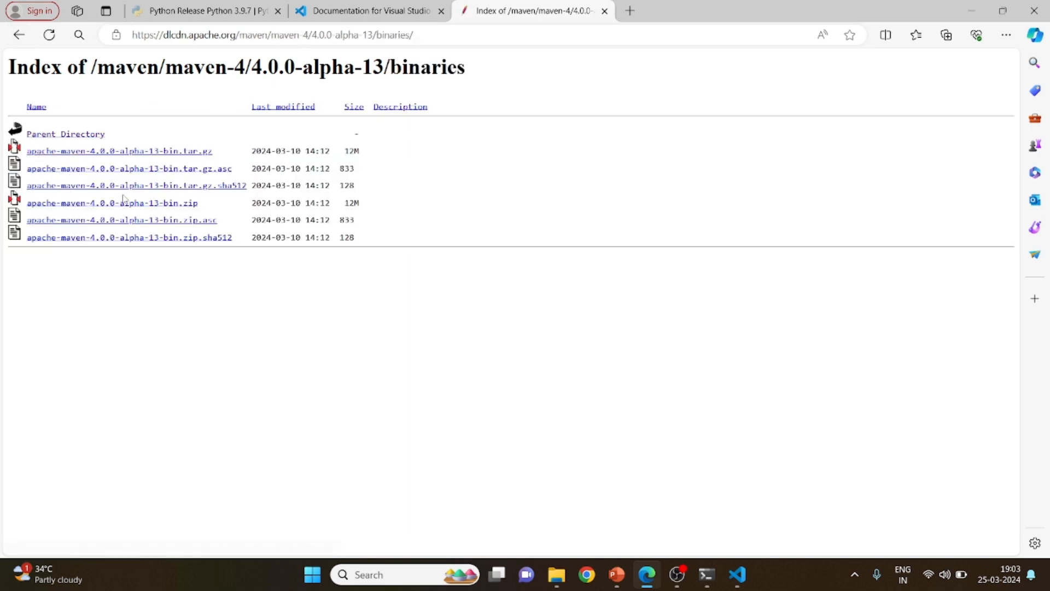
{"action": "left_click", "coordinate": [126, 206]}
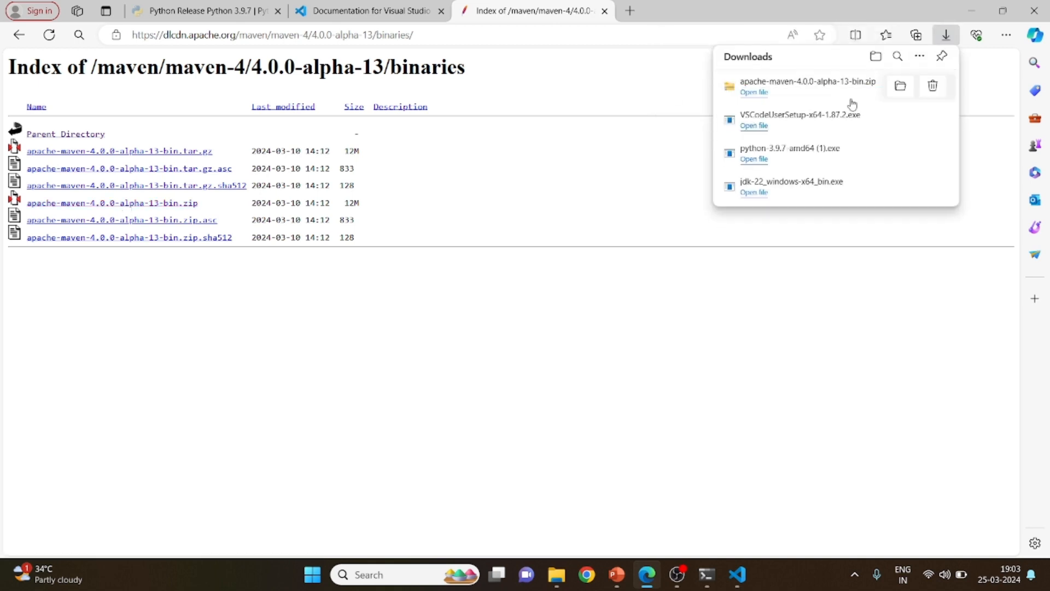
Show the downloaded Maven archive in its folder, open it and select the apache-maven-4.0.0-alpha-13 folder inside
{"action": "left_click", "coordinate": [901, 85]}
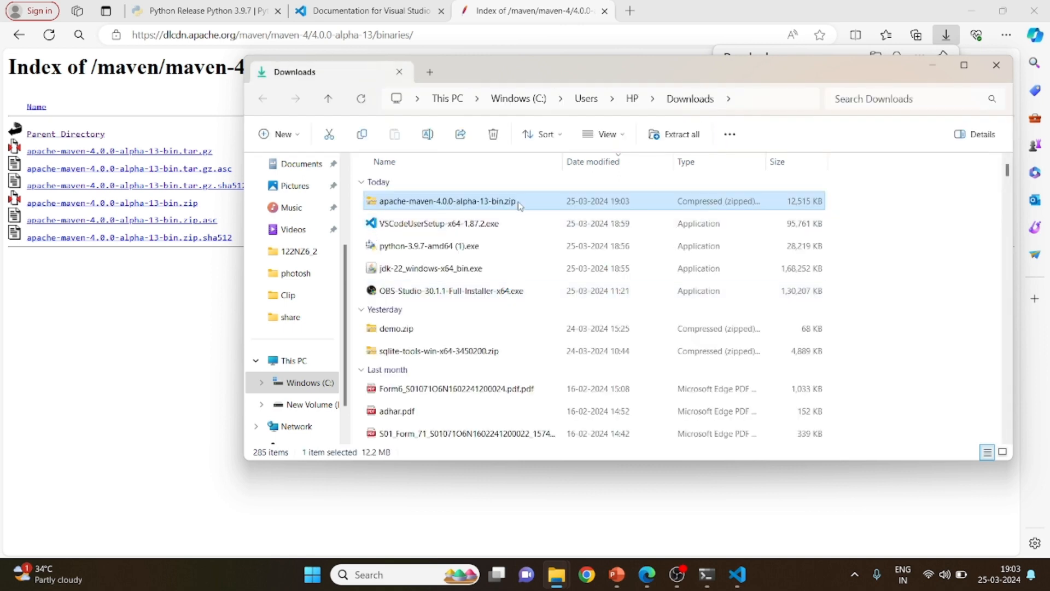
{"action": "right_click", "coordinate": [520, 206]}
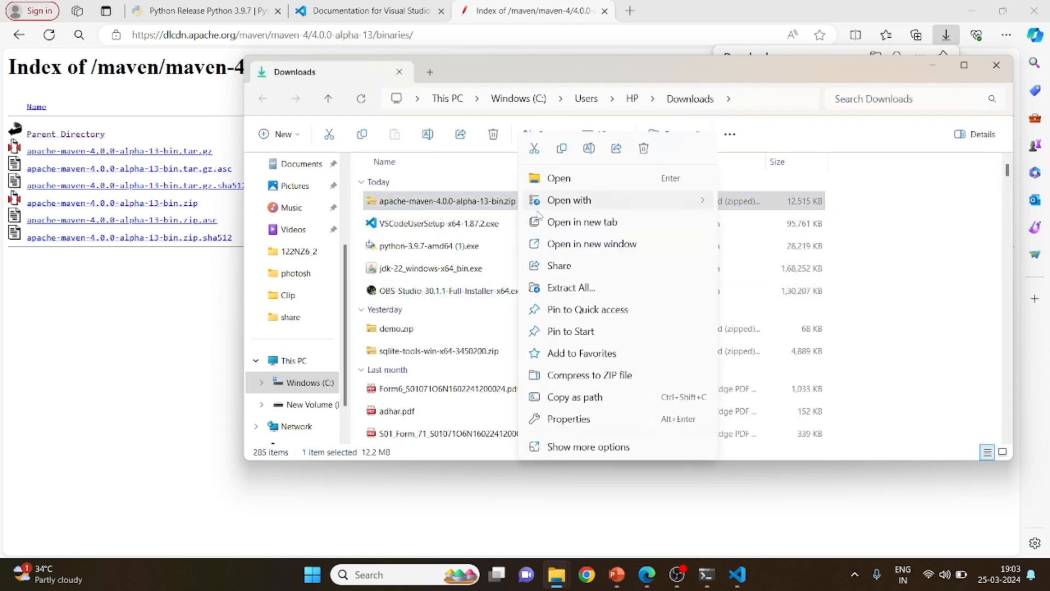
{"action": "left_click", "coordinate": [487, 207]}
{"action": "double_click", "coordinate": [487, 207]}
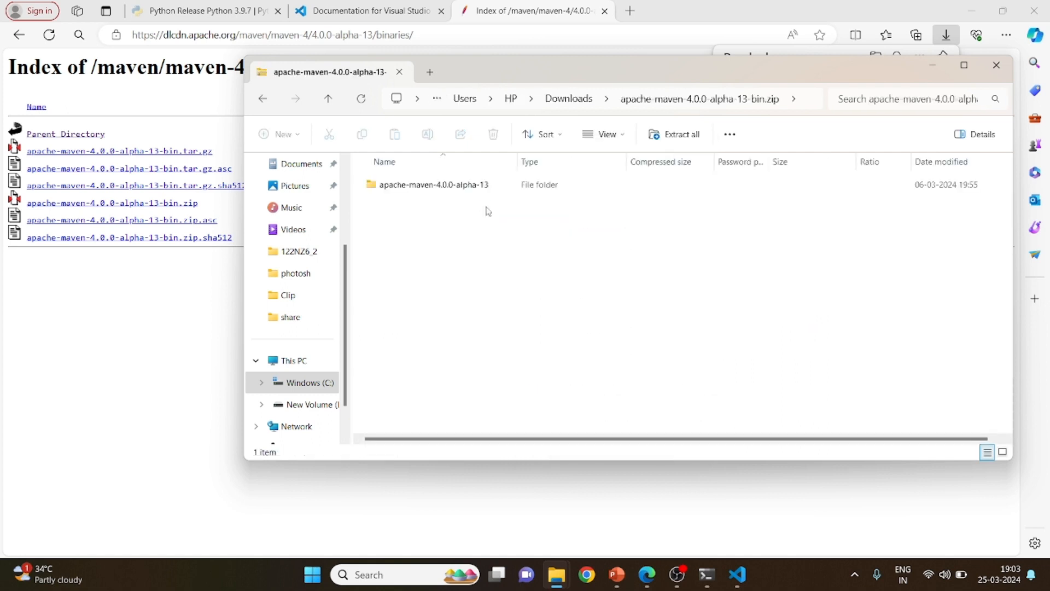
{"action": "left_click", "coordinate": [414, 189]}
Open the apache-maven-4.0.0-alpha-13 folder on the C: drive in a new File Explorer window and select its path
{"action": "key", "text": "super+e"}
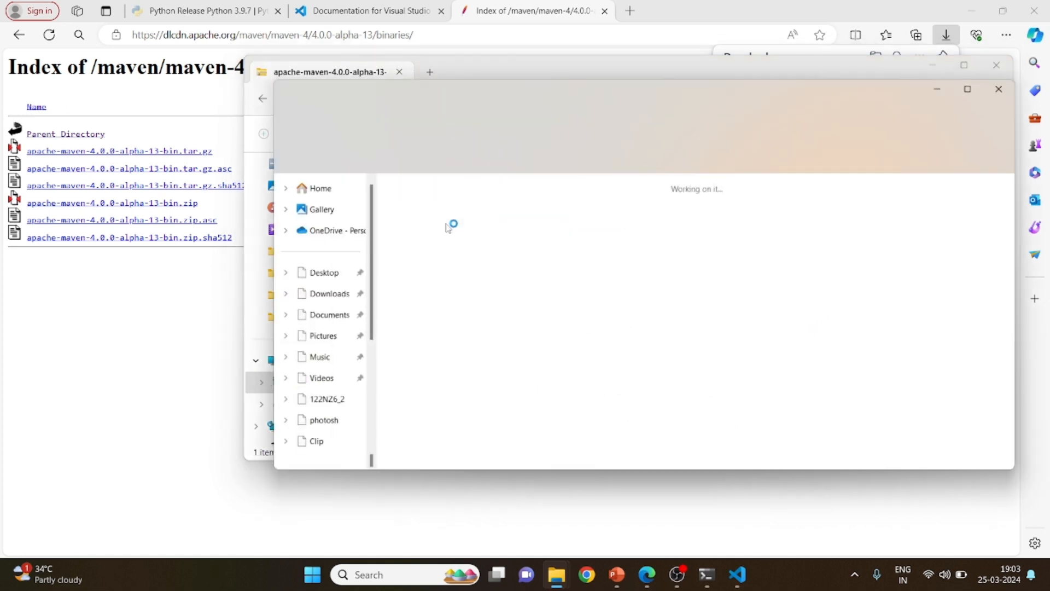
{"action": "double_click", "coordinate": [453, 215]}
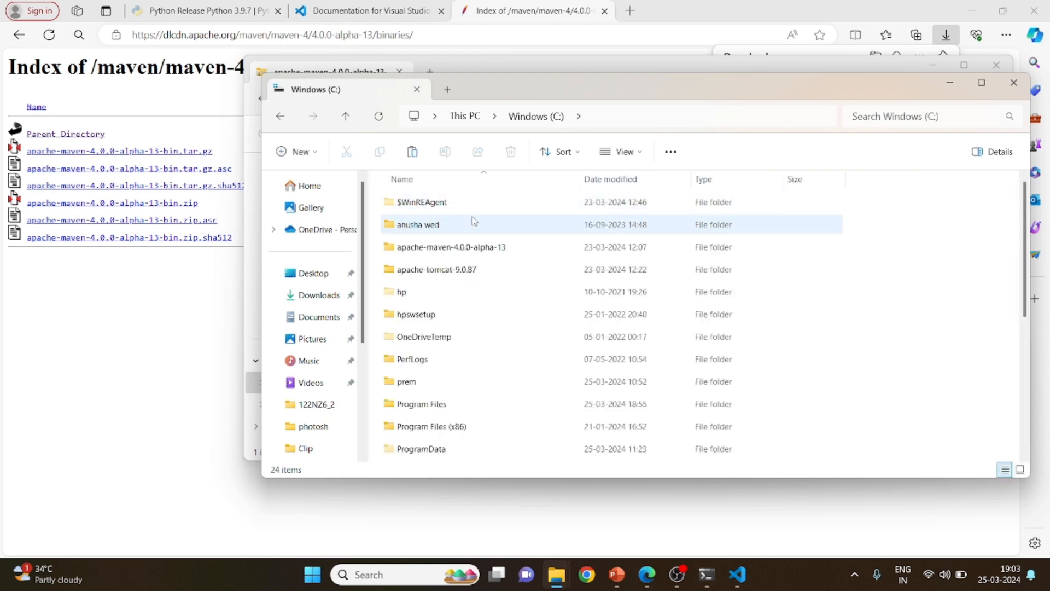
{"action": "double_click", "coordinate": [476, 247]}
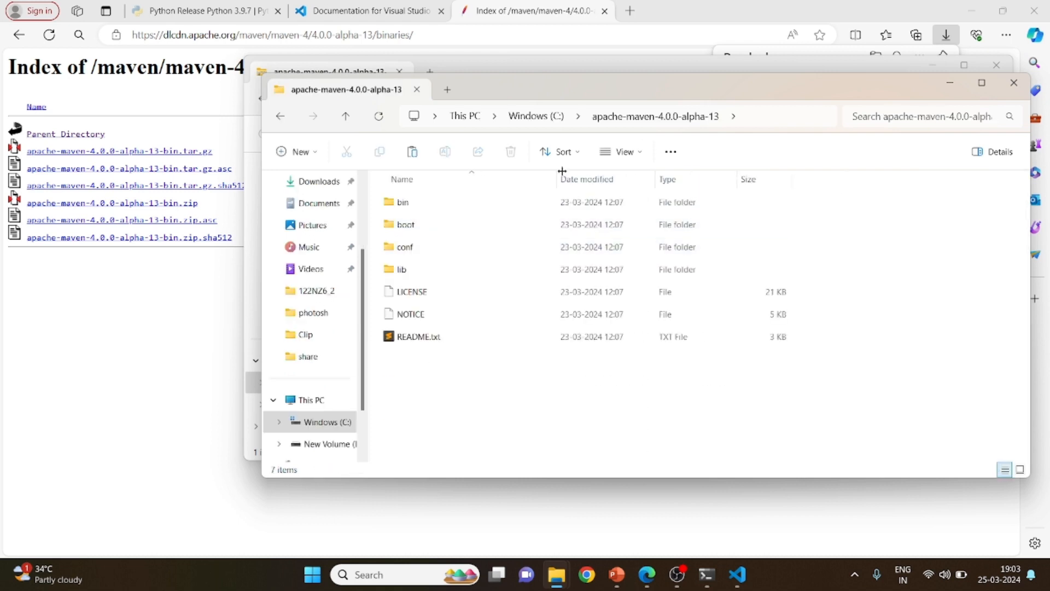
{"action": "left_click", "coordinate": [755, 122]}
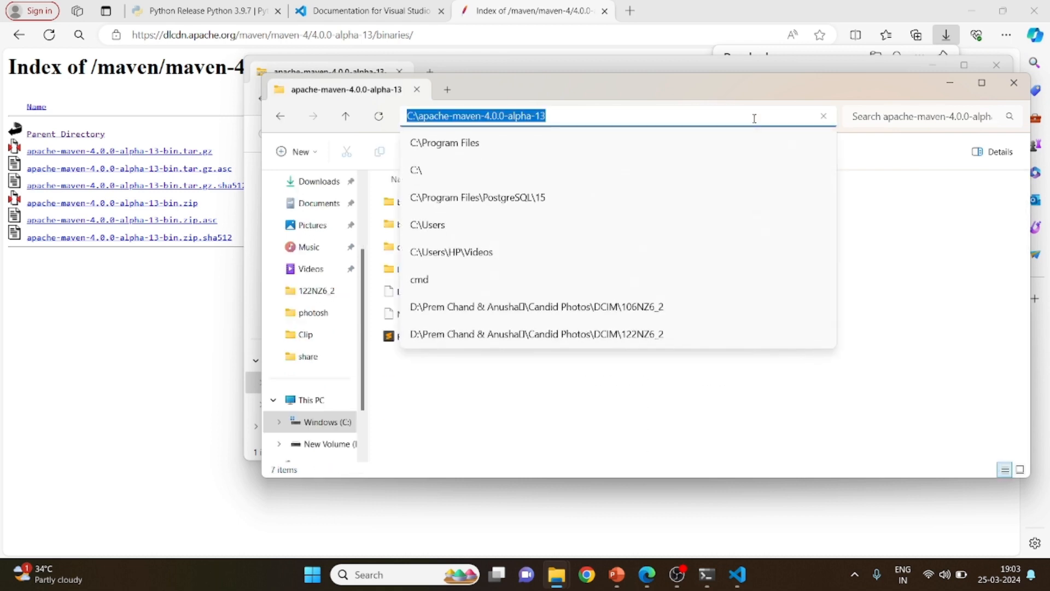
Check the system environment variables for the C:\apache-maven-4.0.0-alpha-13\bin entry in Path and for the MAVEN_HOME variable
{"action": "key", "text": "super"}
{"action": "type", "text": "env"}
{"action": "key", "text": "Return"}
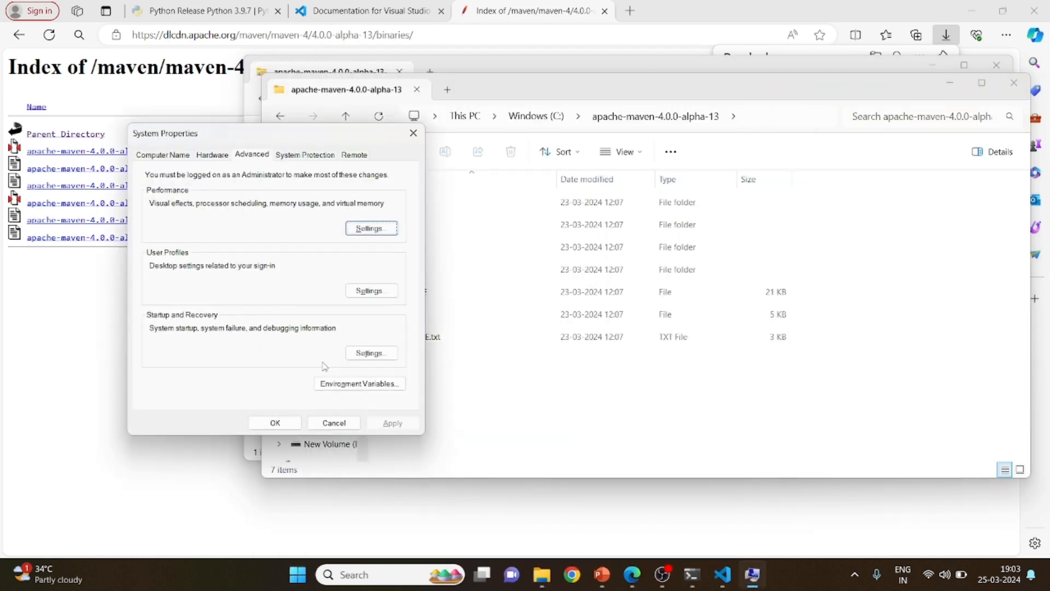
{"action": "left_click", "coordinate": [355, 384]}
{"action": "left_click", "coordinate": [476, 349]}
{"action": "key", "text": "p"}
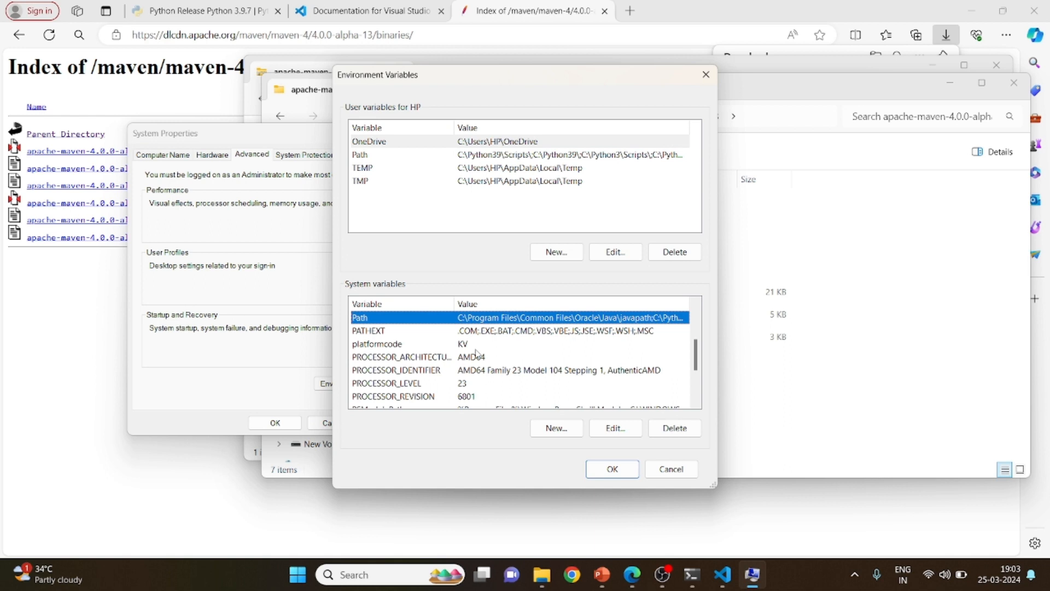
{"action": "left_click", "coordinate": [612, 425]}
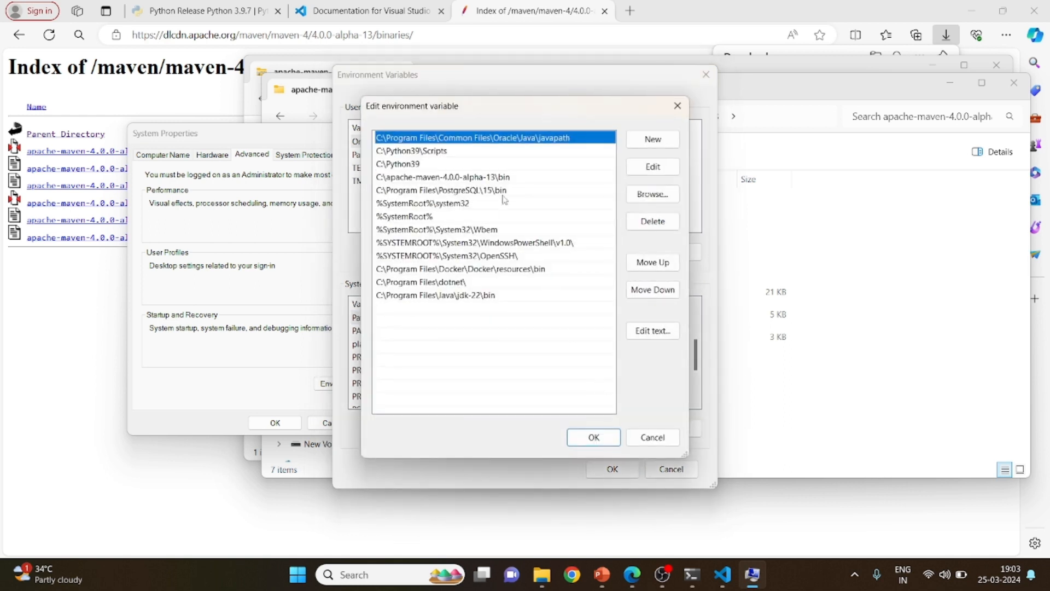
{"action": "left_click", "coordinate": [491, 178]}
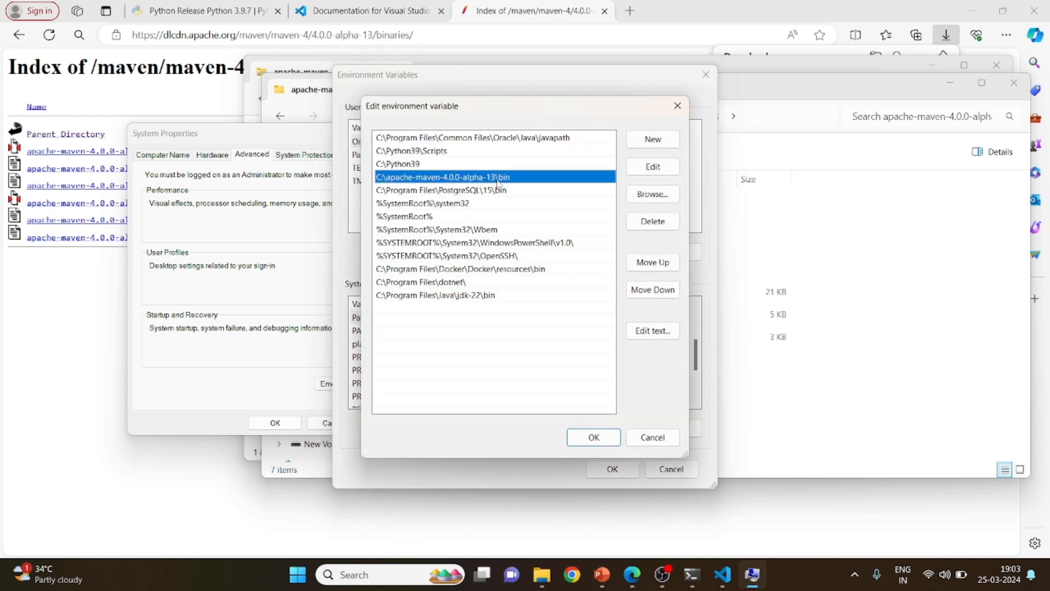
{"action": "left_click", "coordinate": [594, 436]}
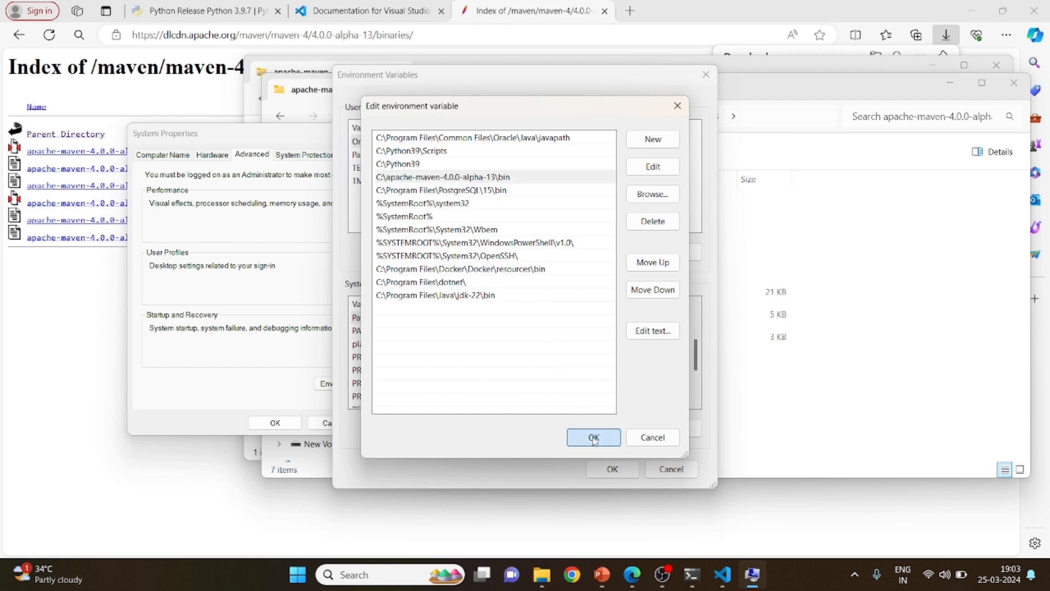
{"action": "left_click", "coordinate": [379, 357]}
{"action": "key", "text": "m"}
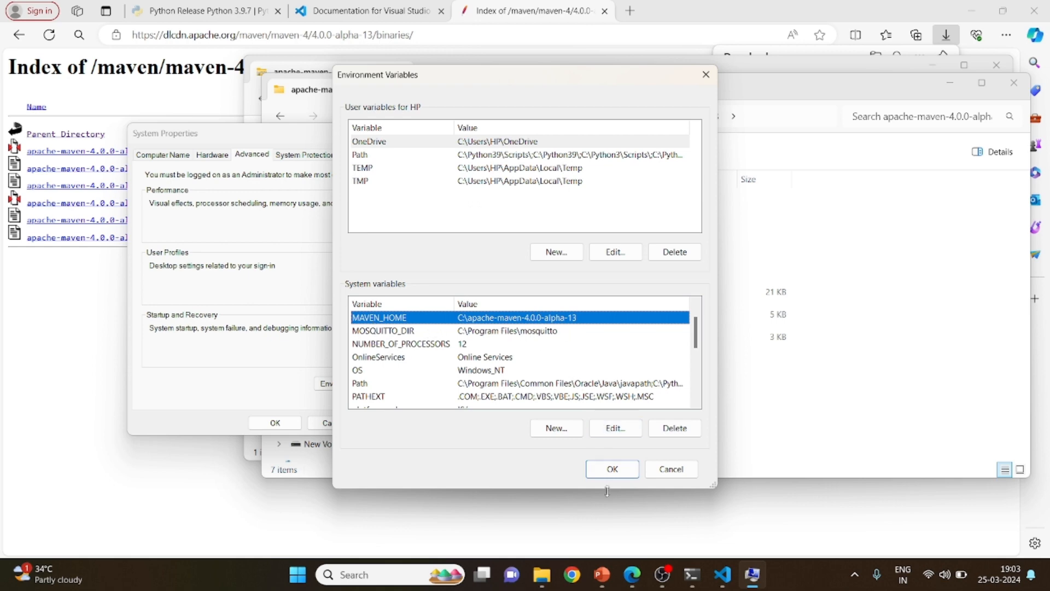
Run mvn -V in a new Command Prompt and highlight the Apache Maven version line
{"action": "key", "text": "super"}
{"action": "type", "text": "cmd"}
{"action": "key", "text": "Return"}
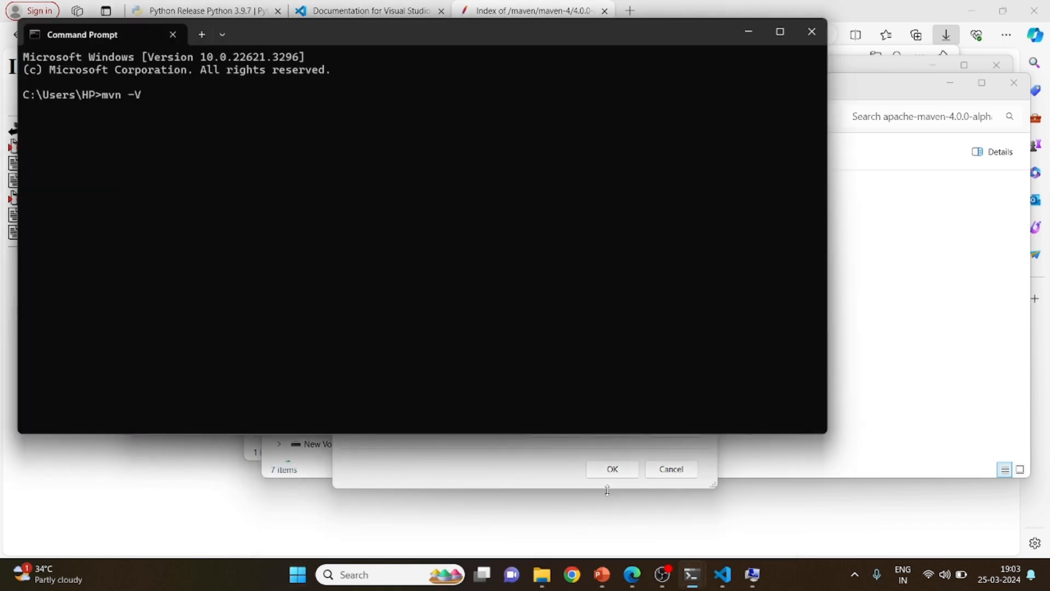
{"action": "type", "text": "mvn -V"}
{"action": "key", "text": "Return"}
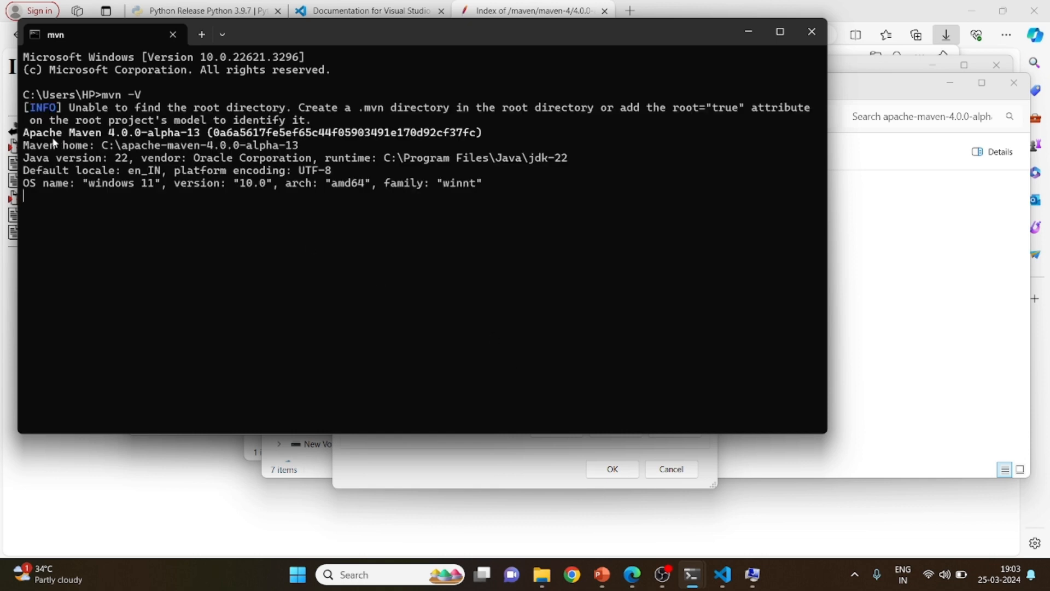
{"action": "left_click_drag", "start_coordinate": [23, 133], "coordinate": [455, 133]}
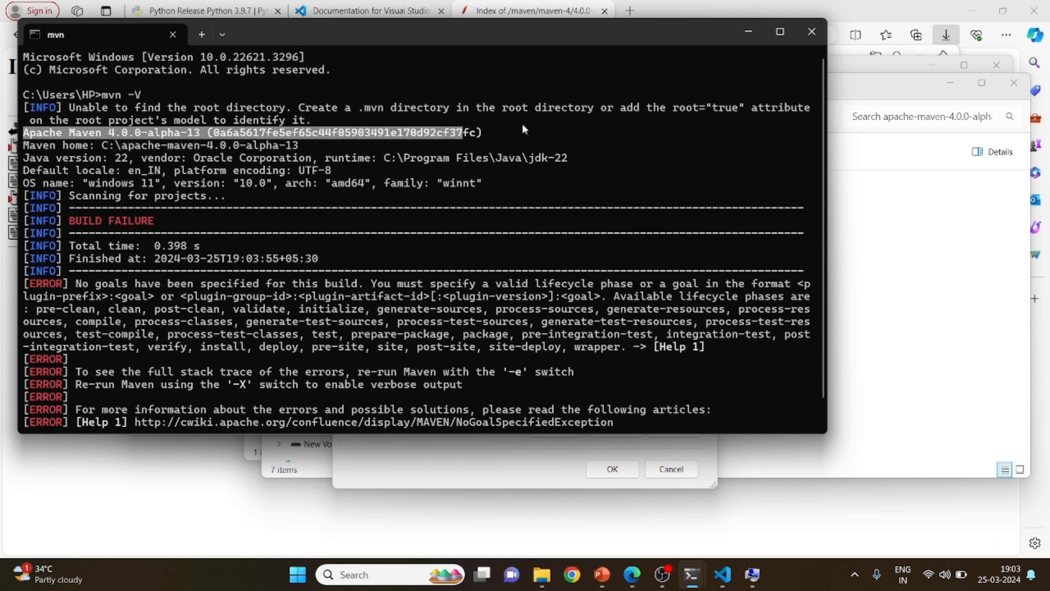
Switch to the prerequisites slide in PowerPoint and copy the enterprisedb.com download link under Postgres DB 15.4
{"action": "key", "text": "alt+Tab"}
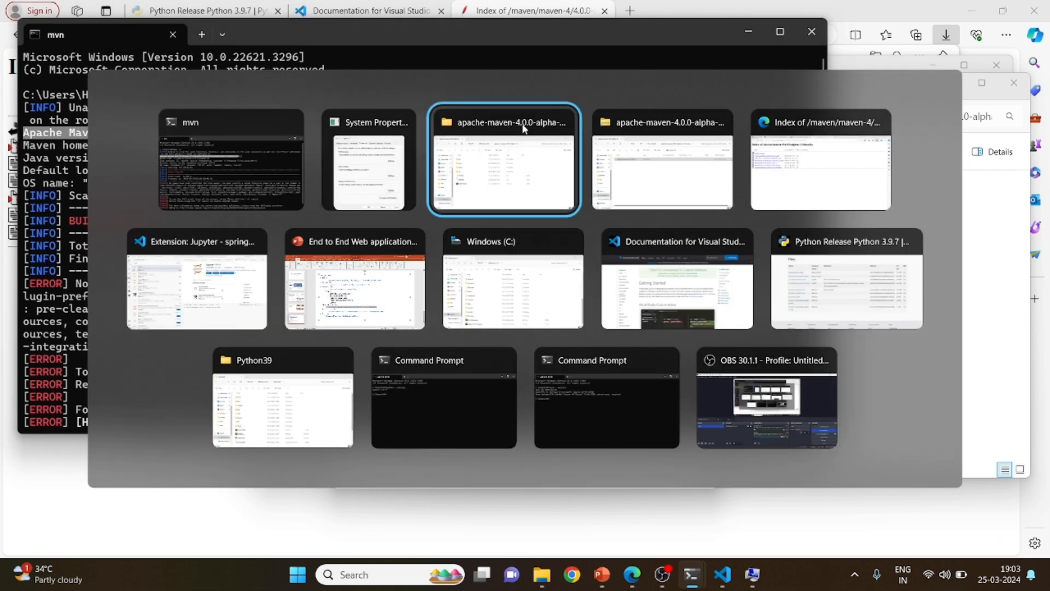
{"action": "key", "text": "Tab"}
{"action": "key", "text": "Tab"}
{"action": "key", "text": "Tab"}
{"action": "key", "text": "Tab"}
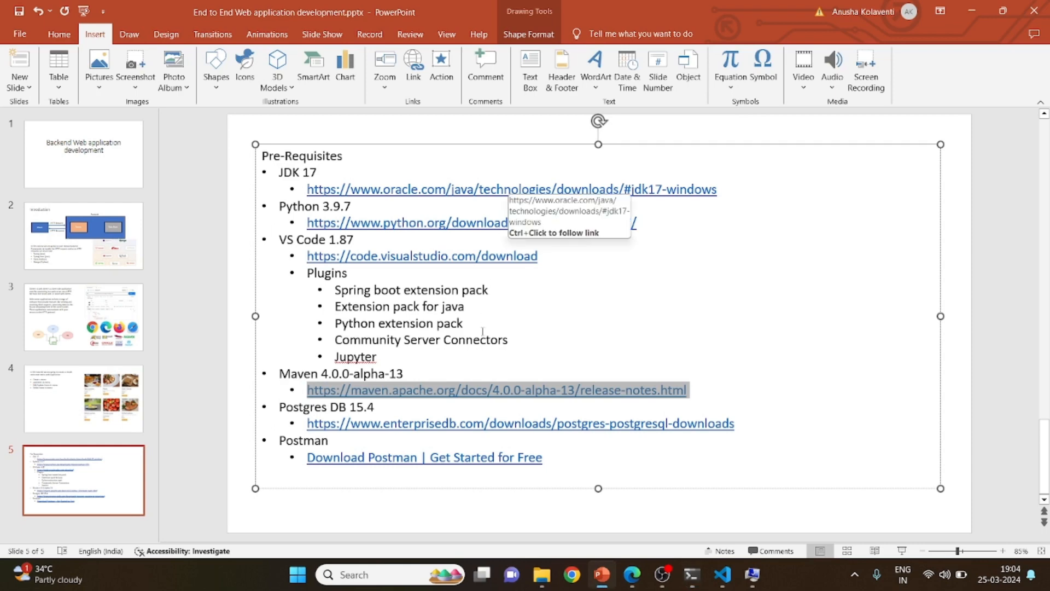
{"action": "key", "text": "alt+Tab"}
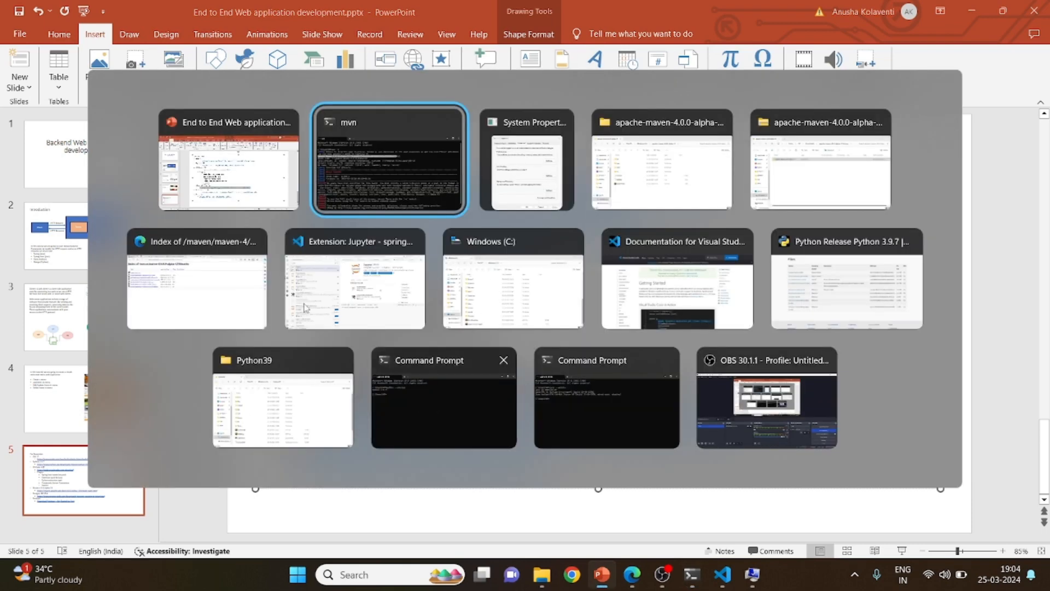
{"action": "left_click", "coordinate": [229, 178]}
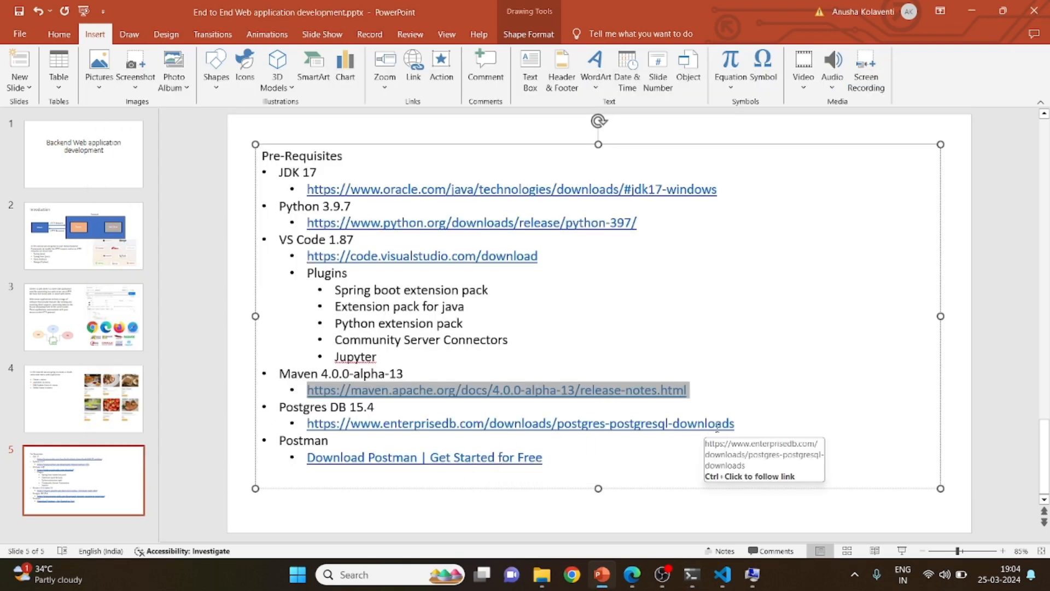
{"action": "left_click", "coordinate": [737, 427]}
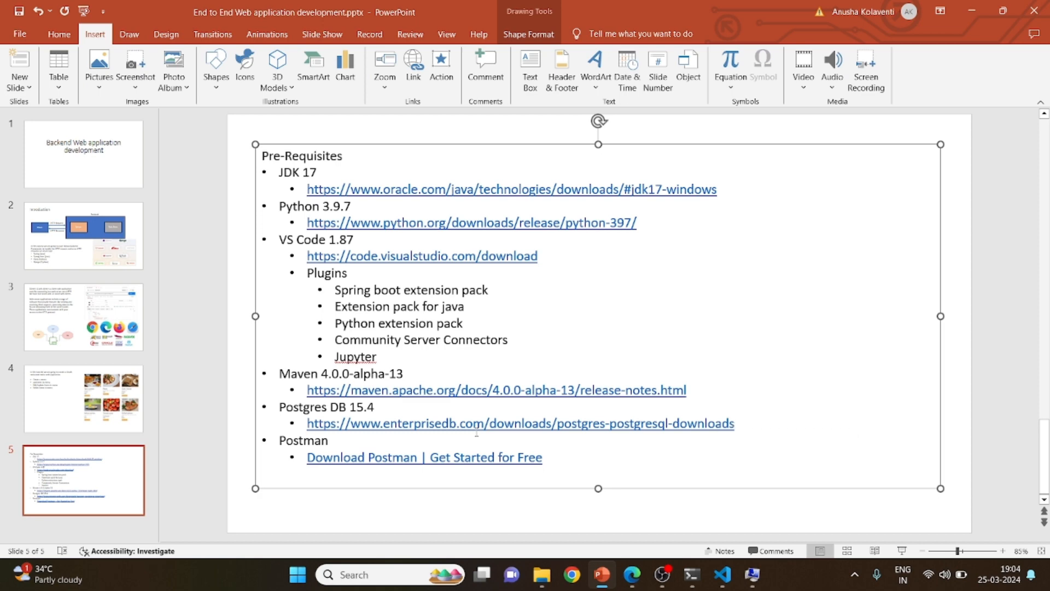
{"action": "left_click", "coordinate": [305, 423], "text": "shift"}
{"action": "key", "text": "ctrl+c"}
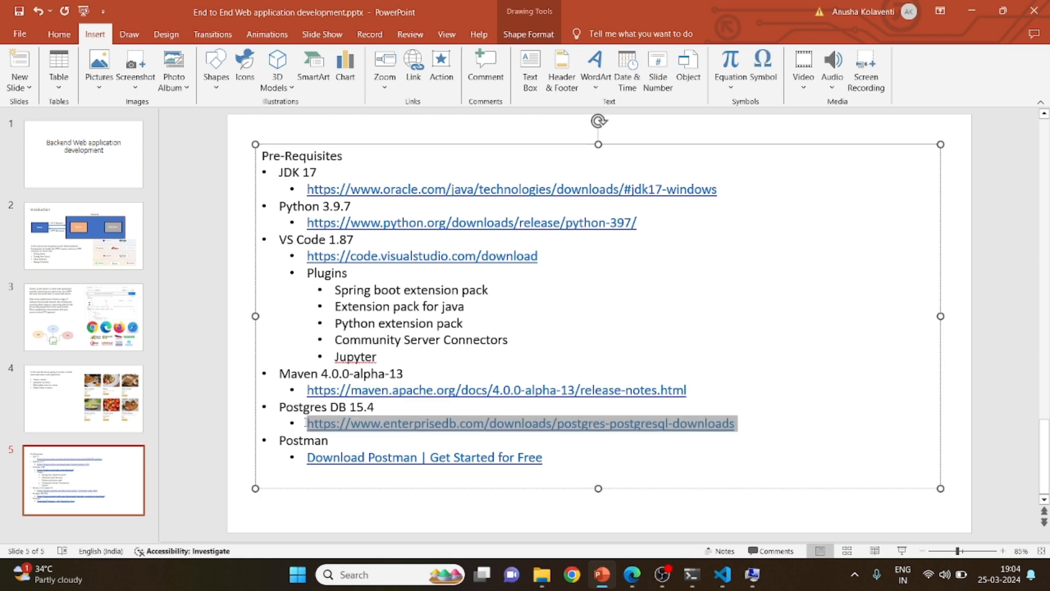
Open the copied PostgreSQL downloads link in a new Edge tab and download version 16.2 for Windows x86-64
{"action": "key", "text": "alt+Tab"}
{"action": "key", "text": "alt+Tab"}
{"action": "key", "text": "alt+Tab"}
{"action": "key", "text": "alt+Tab"}
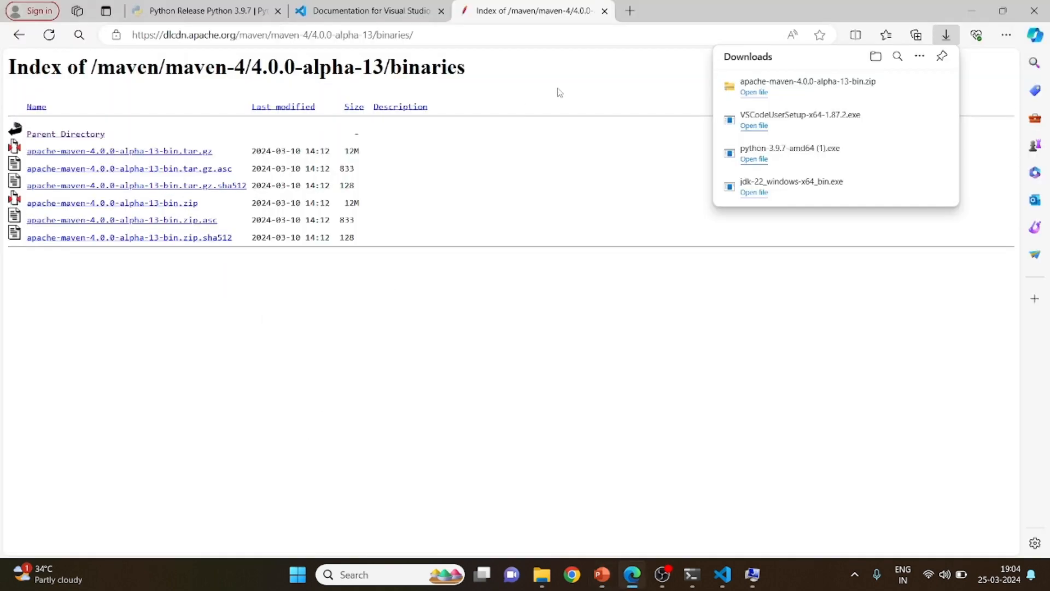
{"action": "left_click", "coordinate": [630, 10]}
{"action": "key", "text": "ctrl+v"}
{"action": "key", "text": "Return"}
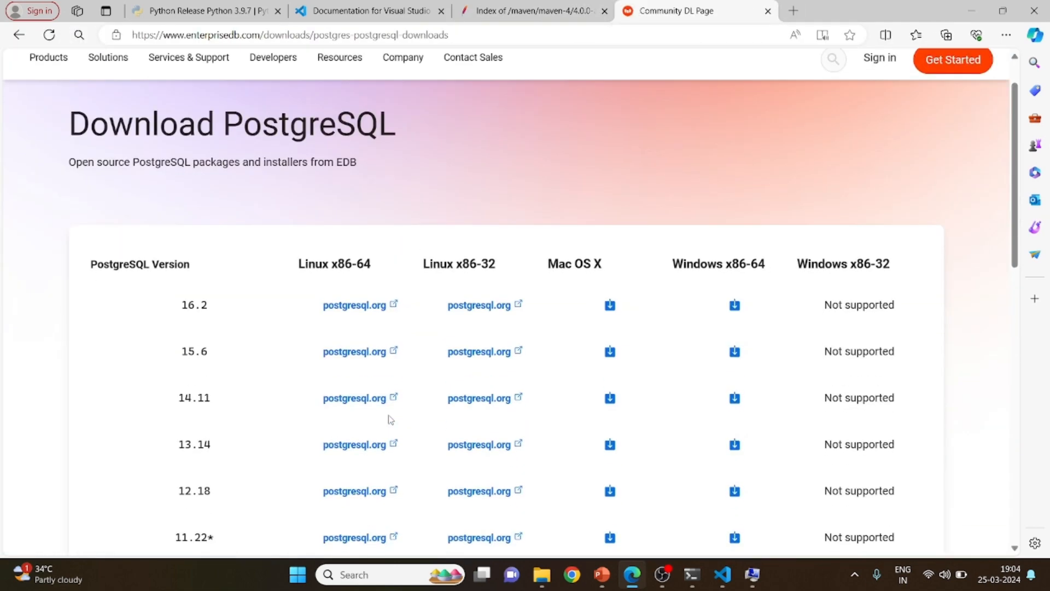
{"action": "scroll", "coordinate": [389, 415], "scroll_direction": "down", "scroll_amount": 1}
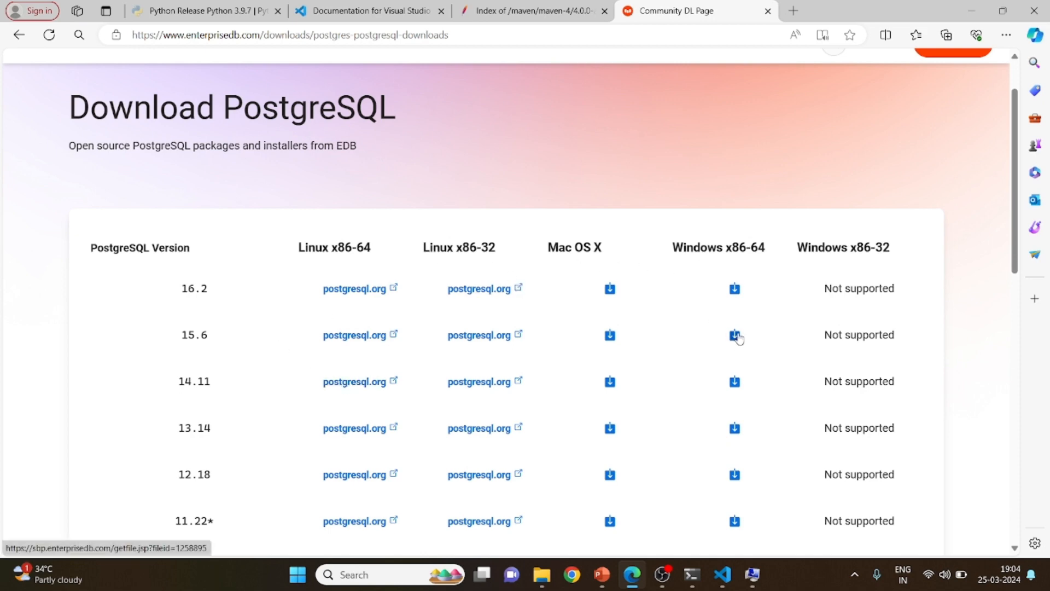
{"action": "left_click", "coordinate": [734, 287]}
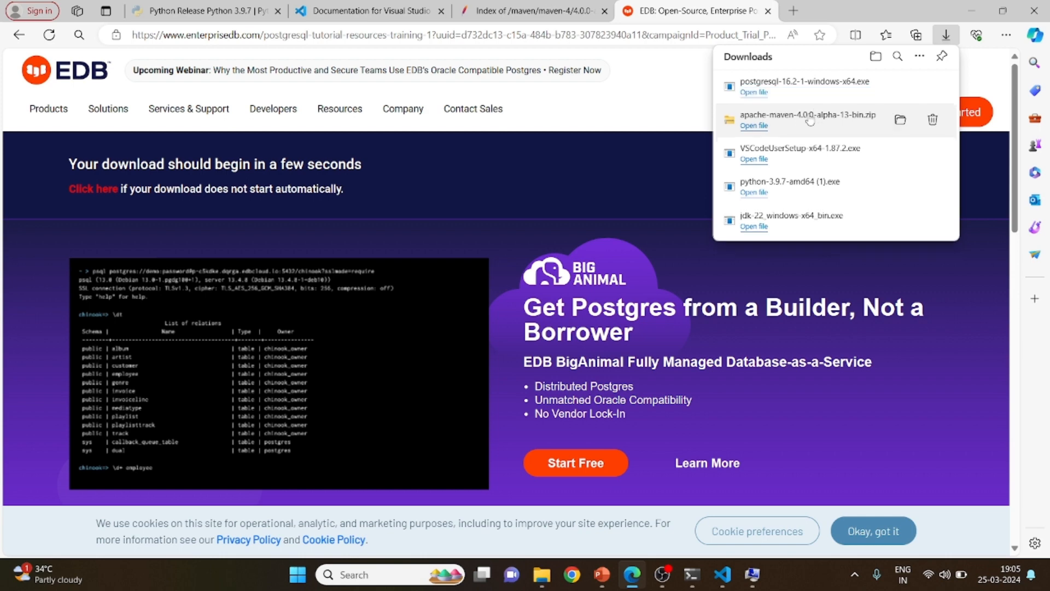
Launch the postgresql-16.2-1-windows-x64.exe installer and accept the default directories and all four components
{"action": "left_click", "coordinate": [755, 93]}
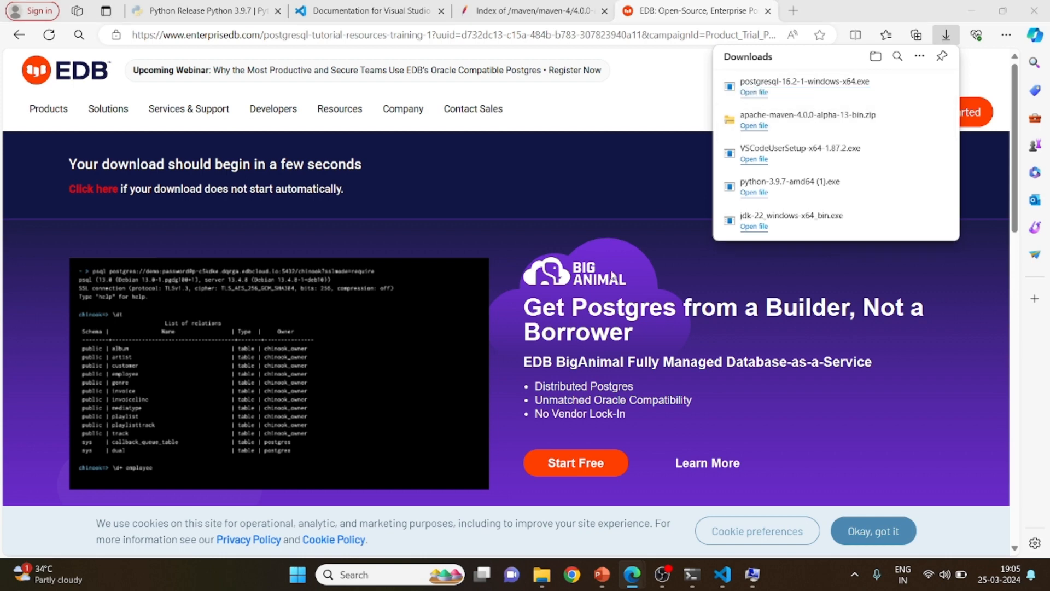
{"action": "left_click", "coordinate": [630, 421]}
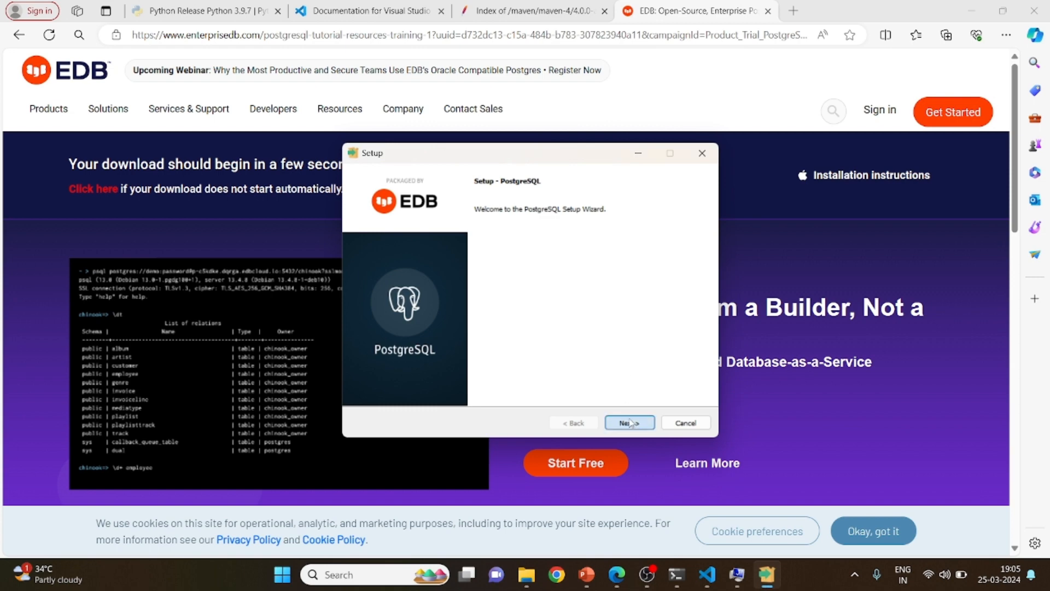
{"action": "left_click", "coordinate": [631, 423]}
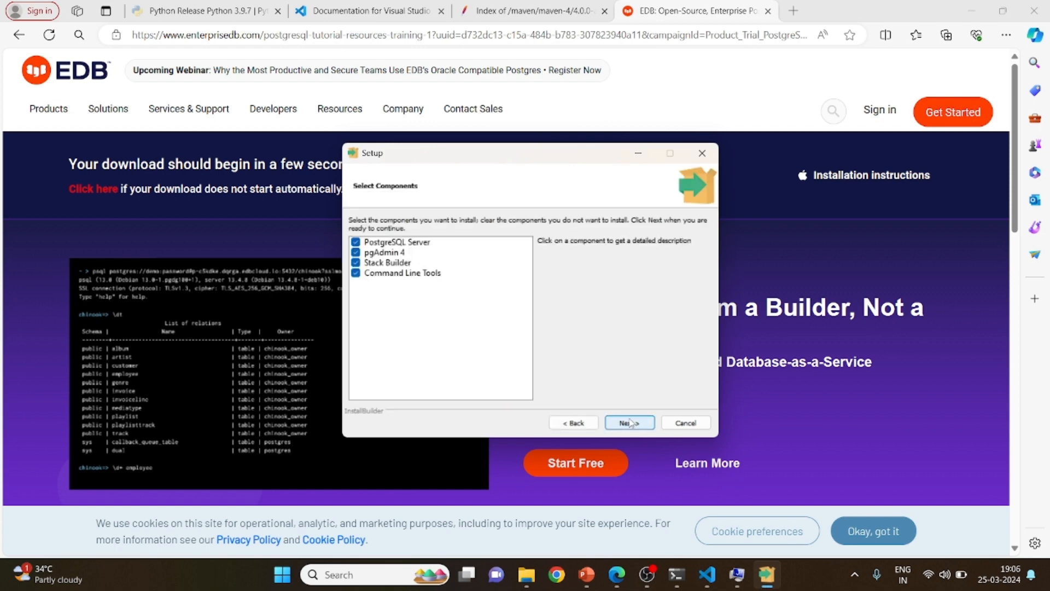
{"action": "left_click", "coordinate": [631, 423]}
{"action": "left_click", "coordinate": [630, 423]}
{"action": "left_click", "coordinate": [630, 422]}
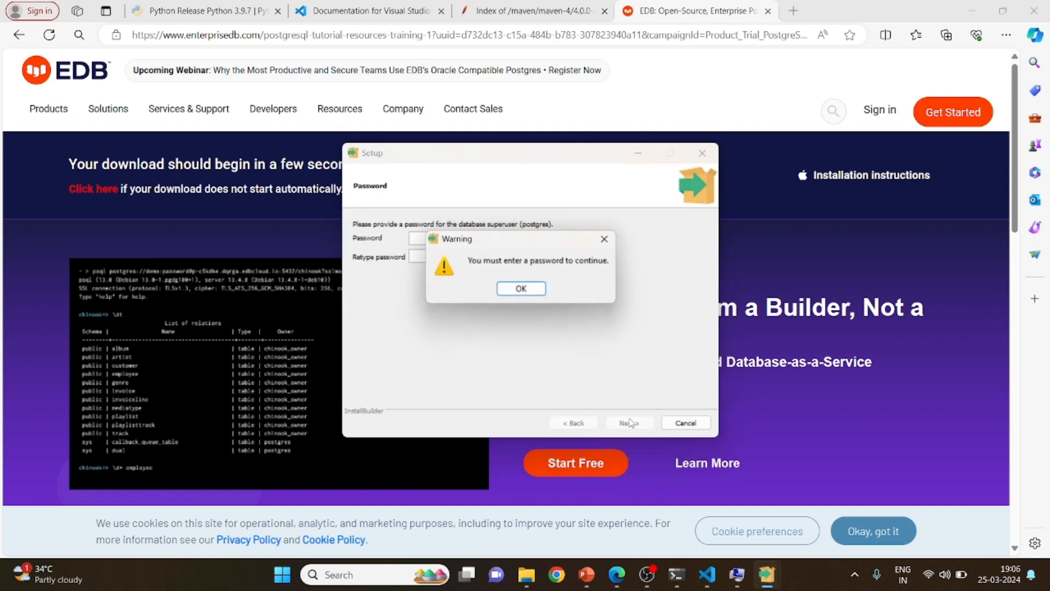
Enter and retype the database superuser password, keeping port 5432 and the default locale
{"action": "left_click", "coordinate": [529, 290]}
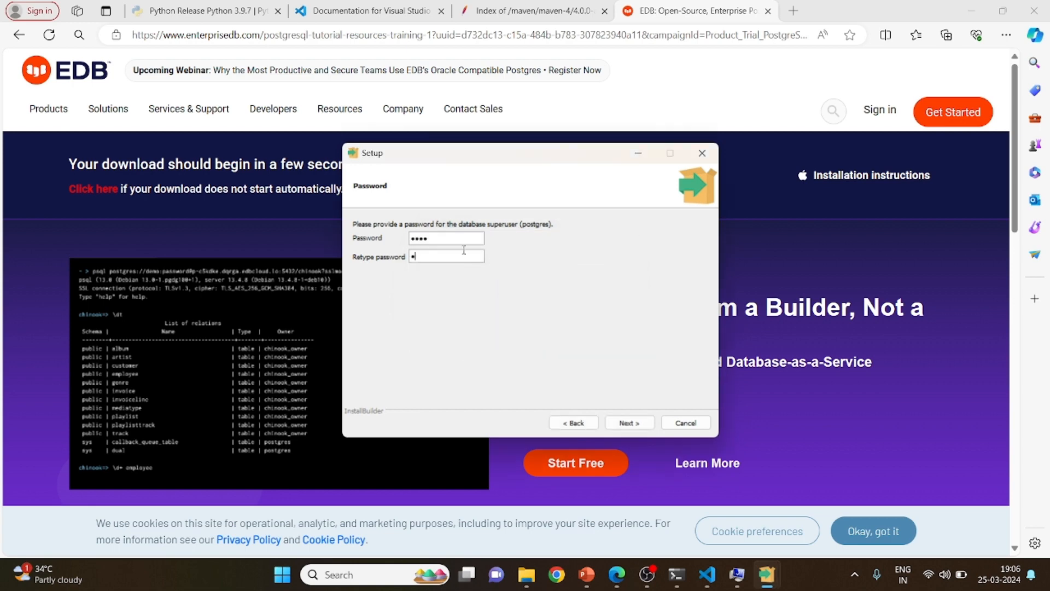
{"action": "key", "text": "Return"}
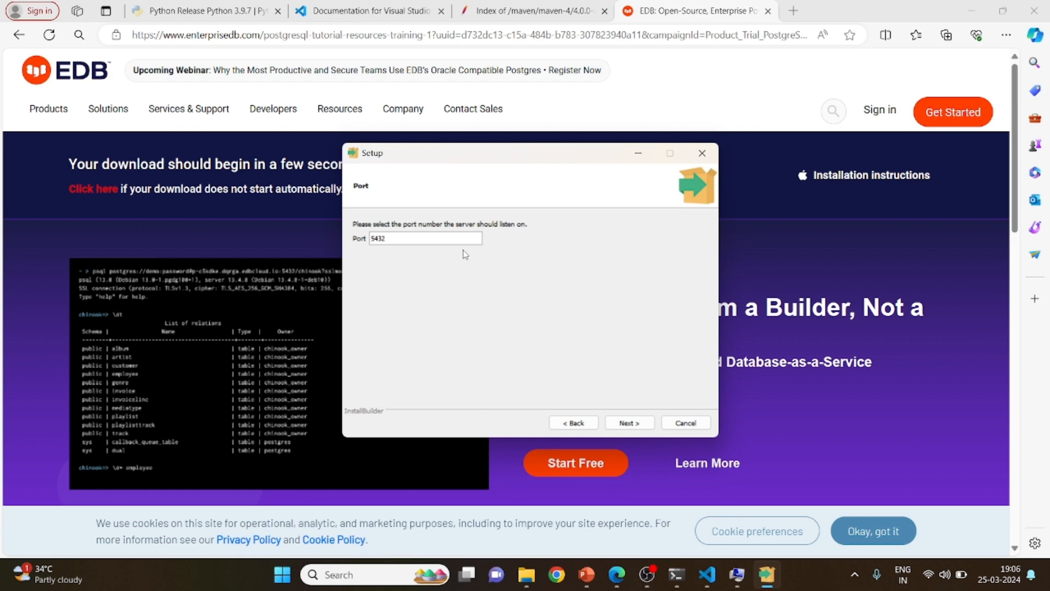
{"action": "key", "text": "Return"}
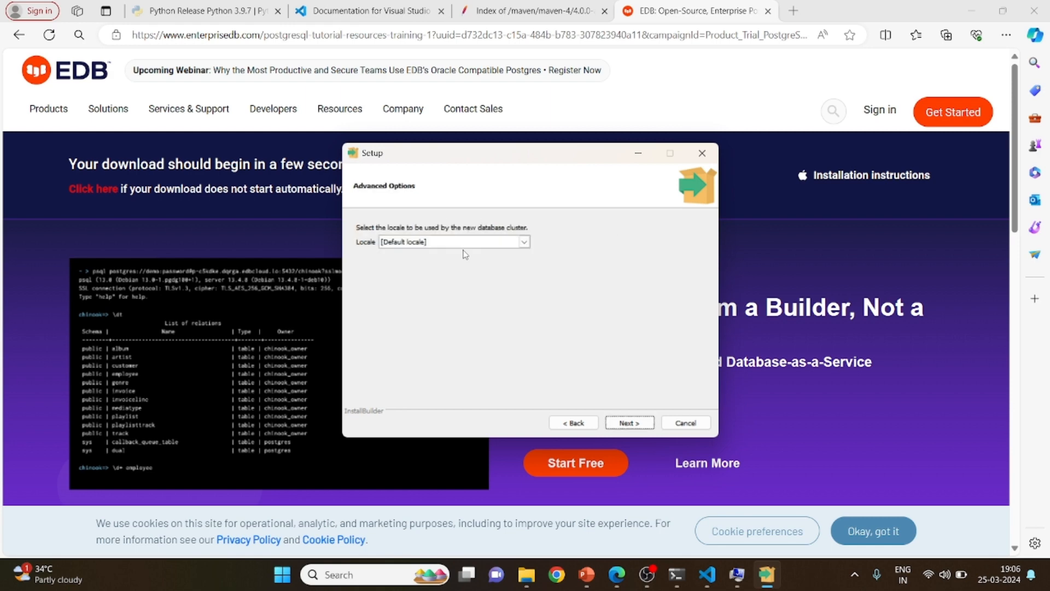
{"action": "key", "text": "Return"}
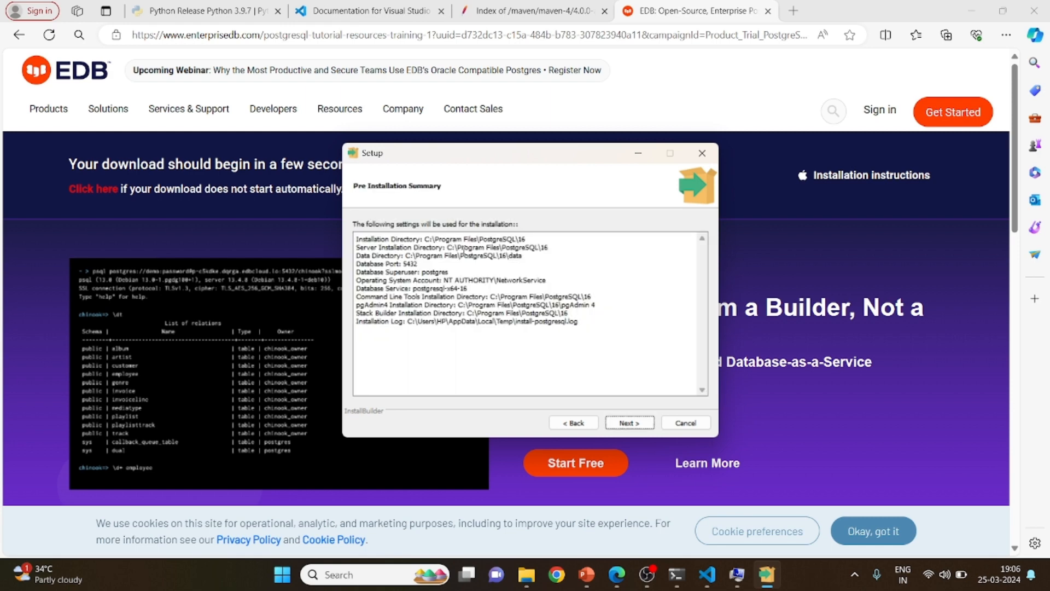
Accept the pre-installation summary, install PostgreSQL and finish the setup without launching Stack Builder
{"action": "key", "text": "Return"}
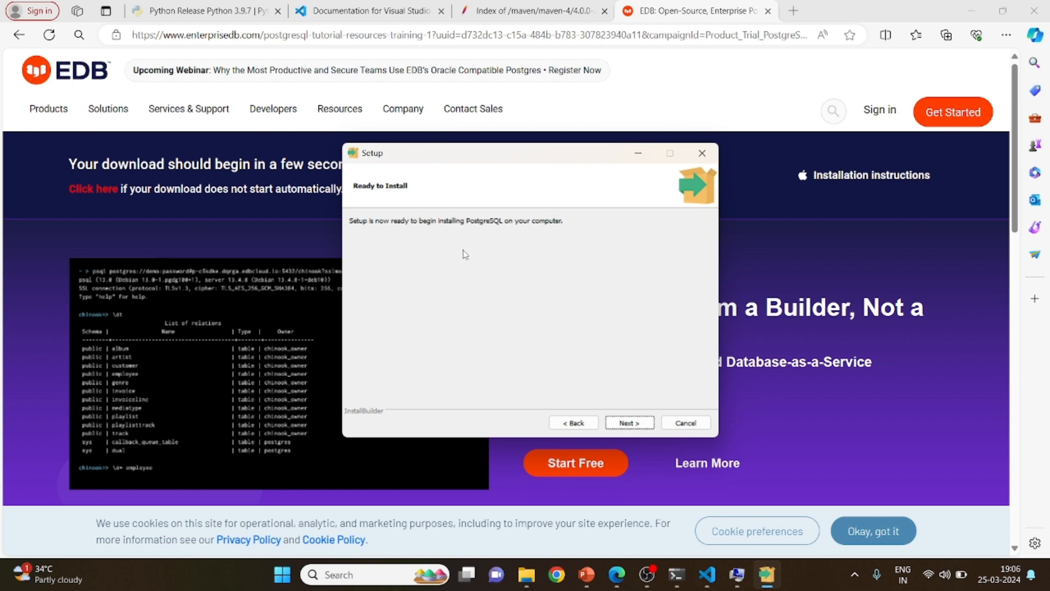
{"action": "left_click", "coordinate": [629, 424]}
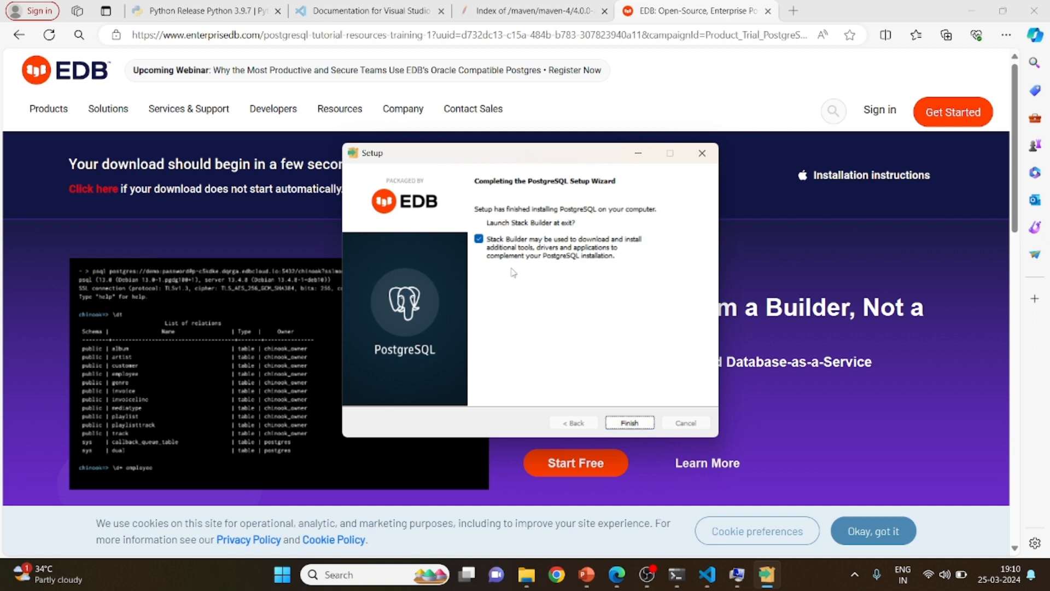
{"action": "left_click", "coordinate": [483, 244]}
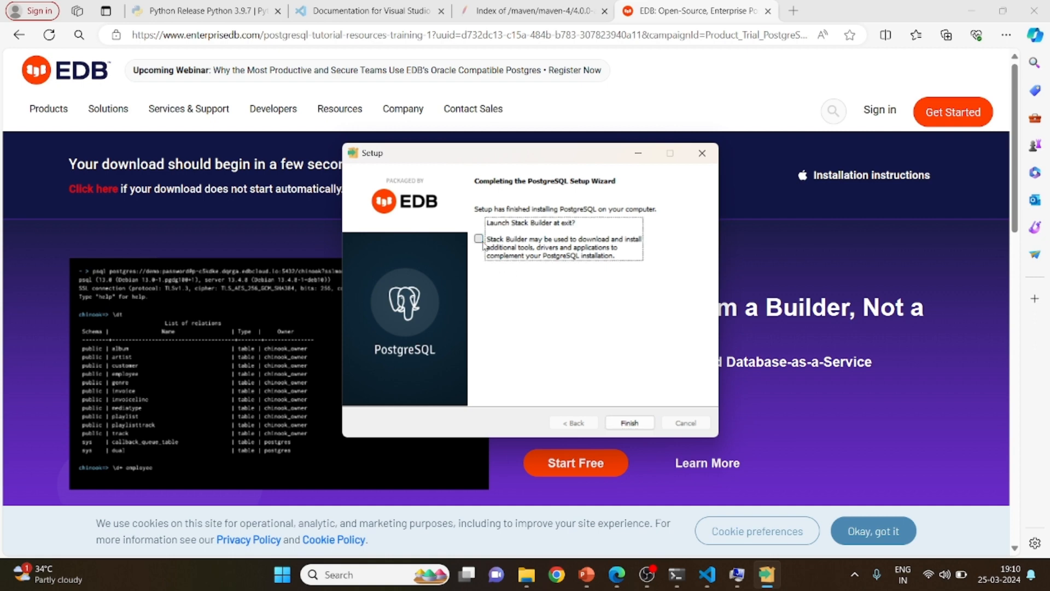
{"action": "left_click", "coordinate": [631, 421]}
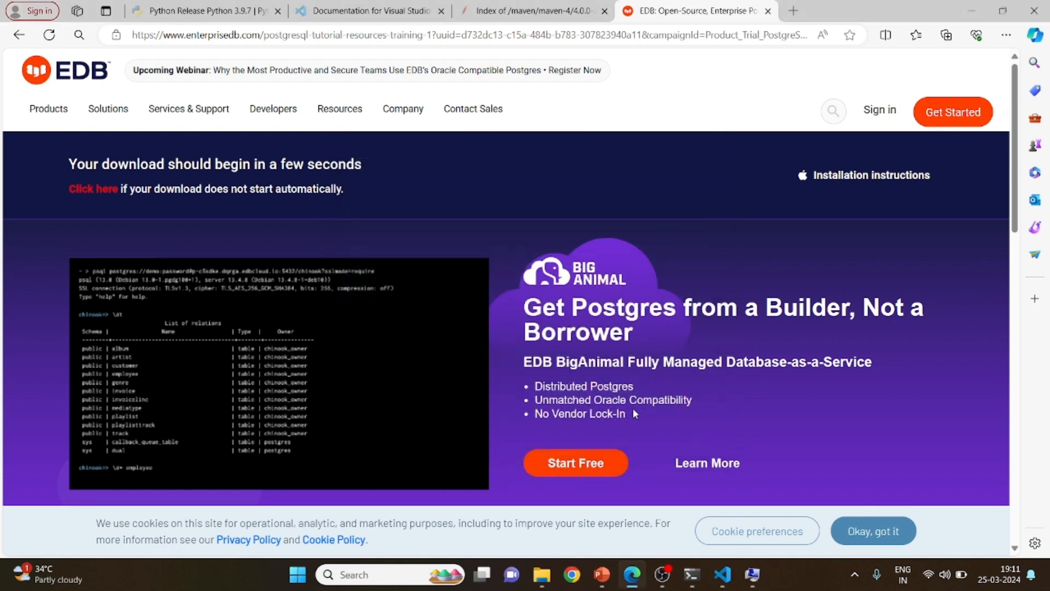
Find pgAdmin 4 through Windows search and launch it
{"action": "key", "text": "super"}
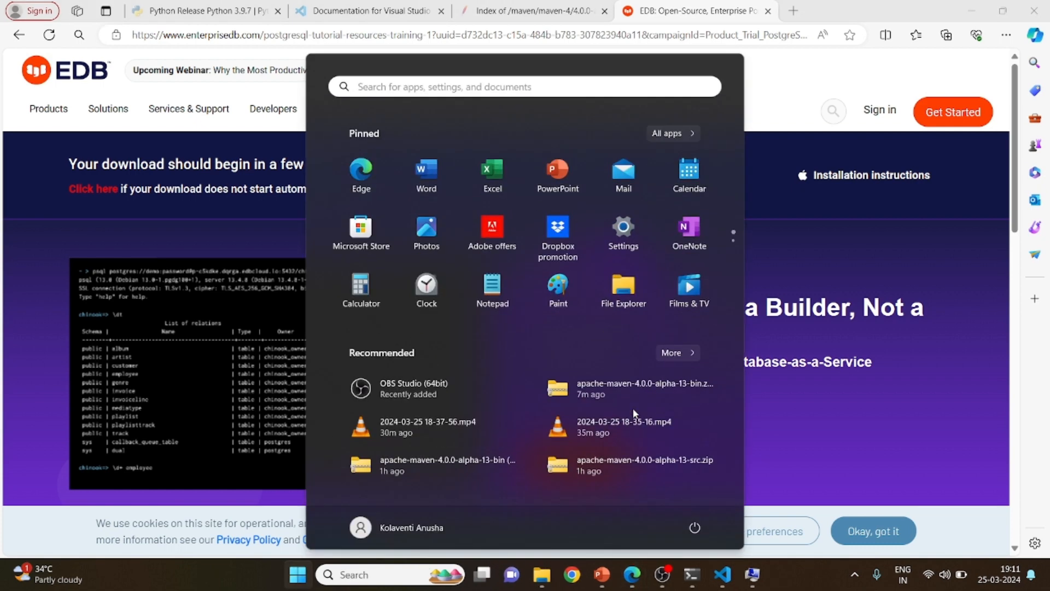
{"action": "type", "text": "cmd"}
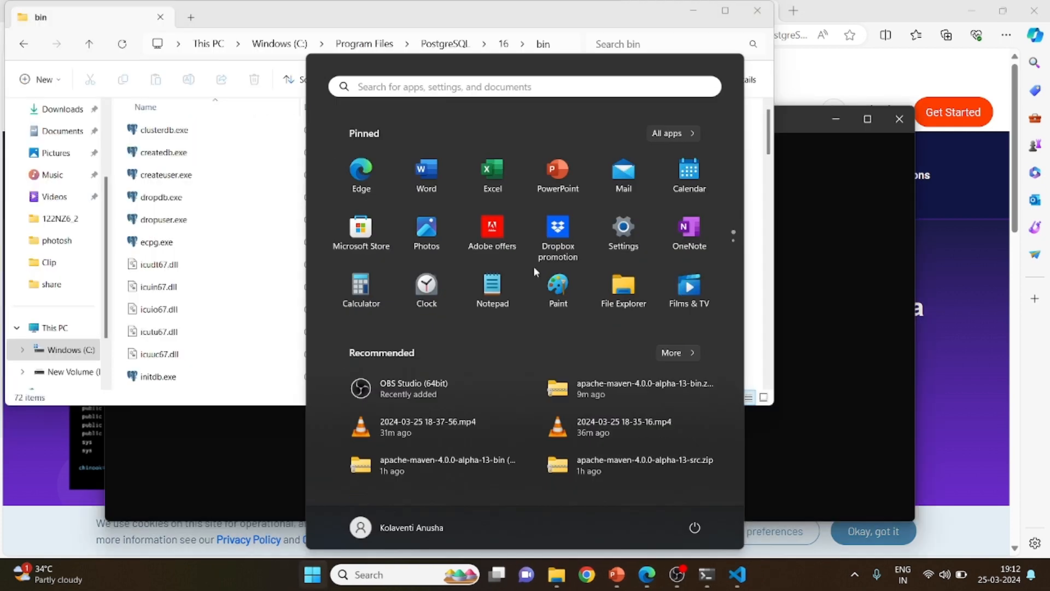
{"action": "type", "text": "pg"}
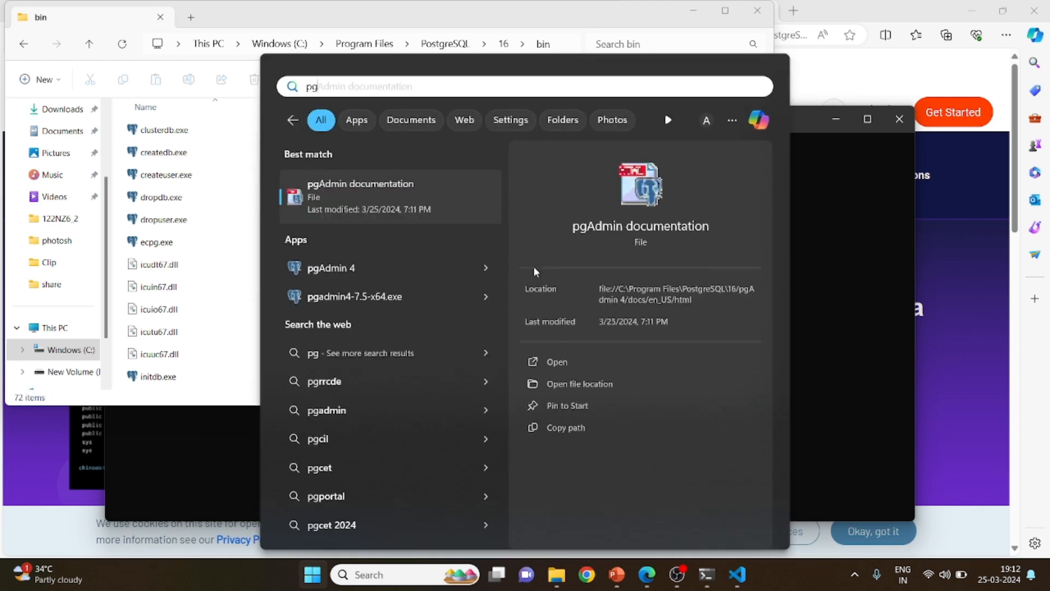
{"action": "left_click", "coordinate": [405, 266]}
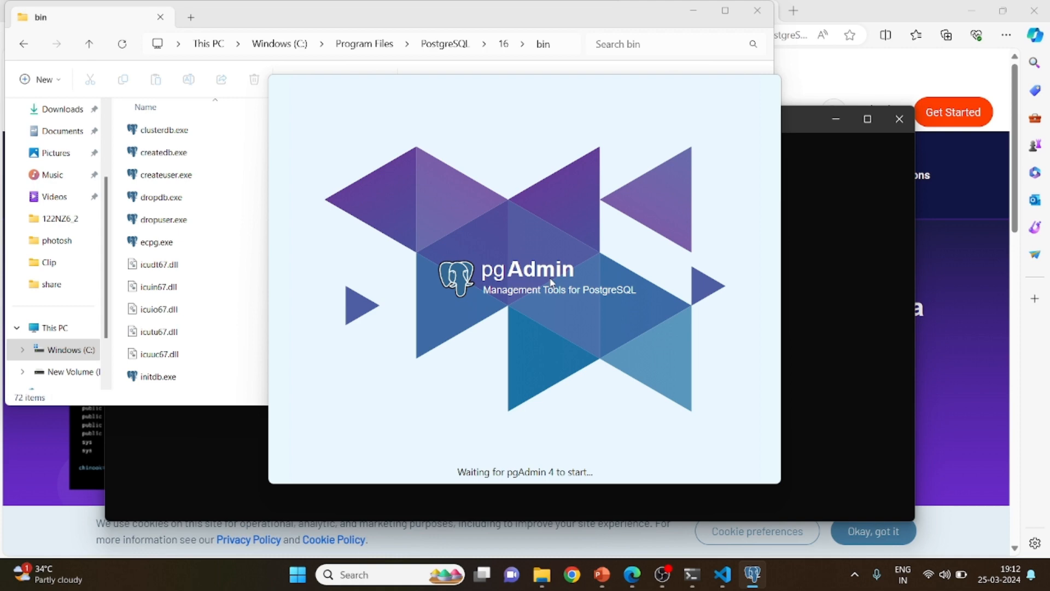
Find SQL Shell (psql) through Windows search and open it
{"action": "key", "text": "super"}
{"action": "type", "text": "cmd"}
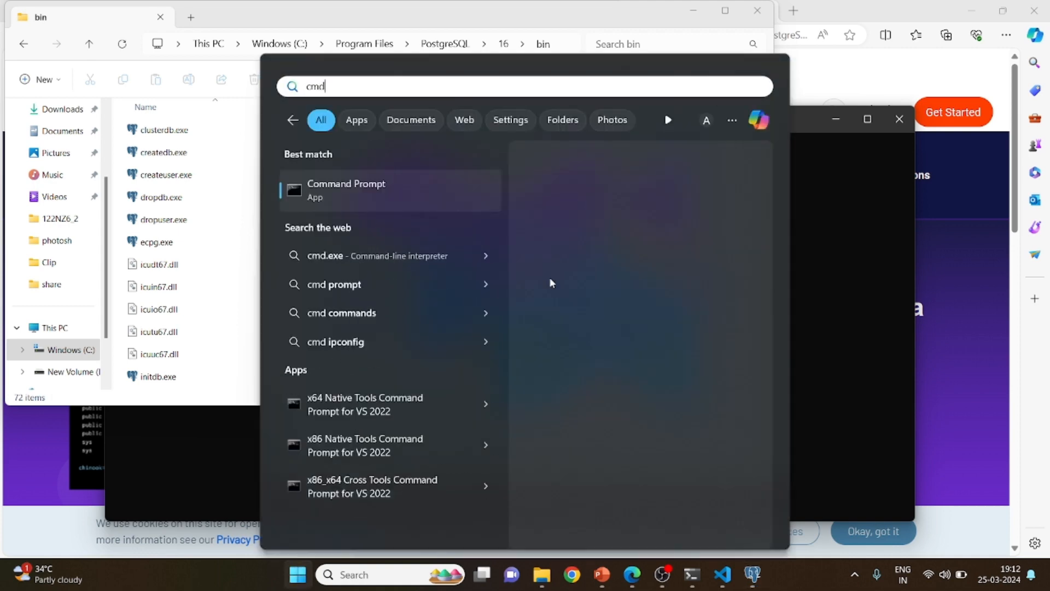
{"action": "key", "text": "BackSpace"}
{"action": "key", "text": "BackSpace"}
{"action": "key", "text": "BackSpace"}
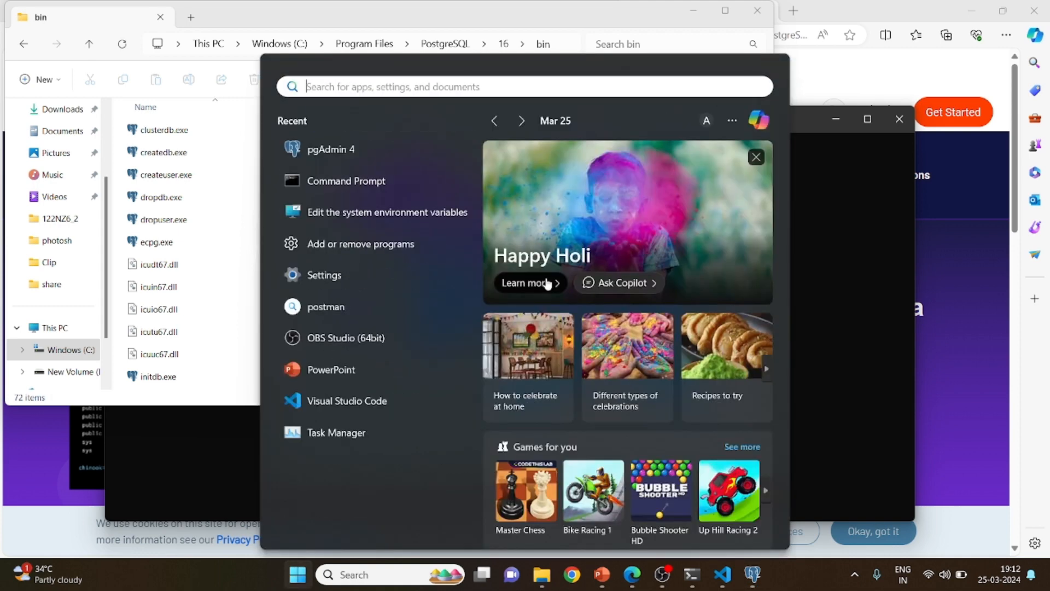
{"action": "type", "text": "psql"}
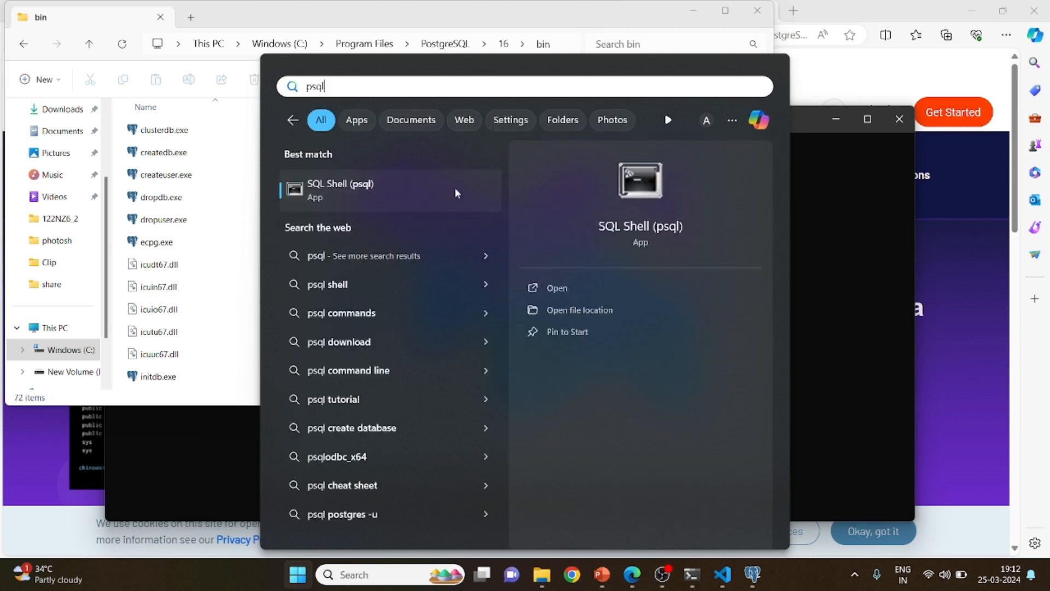
{"action": "right_click", "coordinate": [458, 192]}
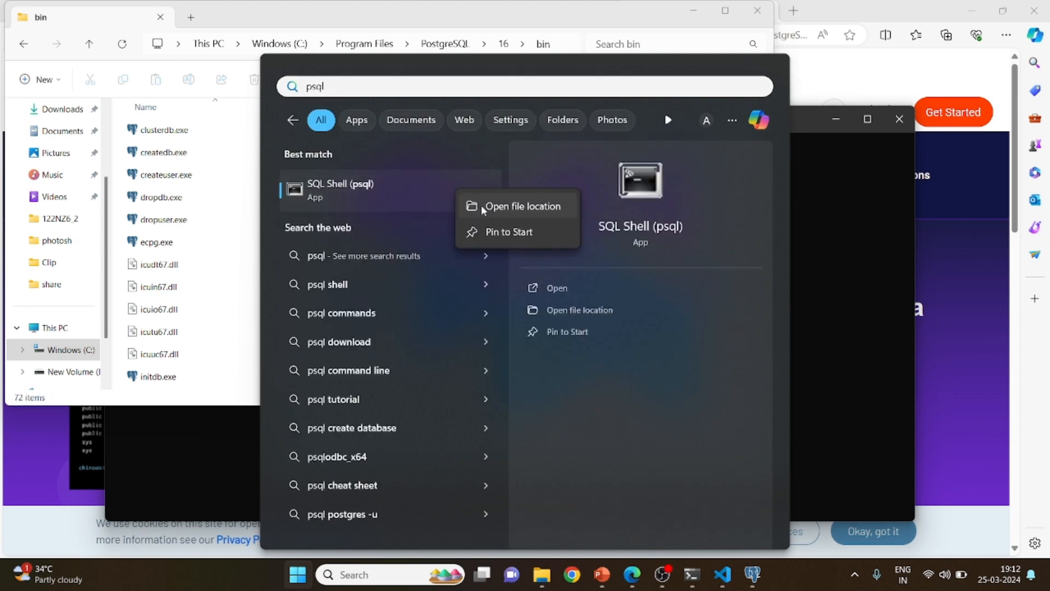
{"action": "left_click", "coordinate": [400, 197]}
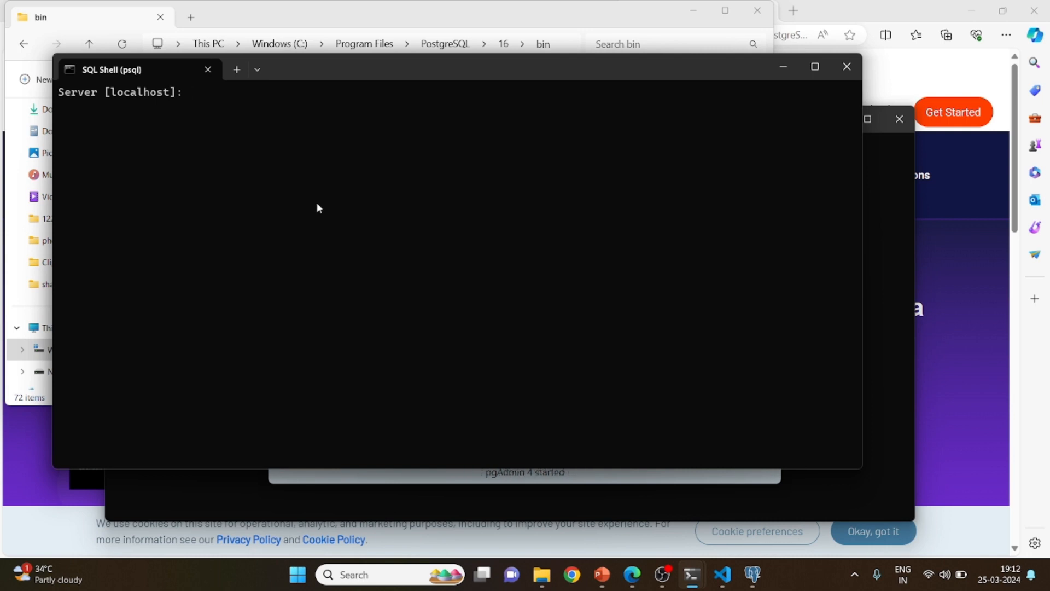
Accept the psql defaults for server localhost, database postgres, port 5432 and username postgres, and submit the postgres user's password
{"action": "key", "text": "Return"}
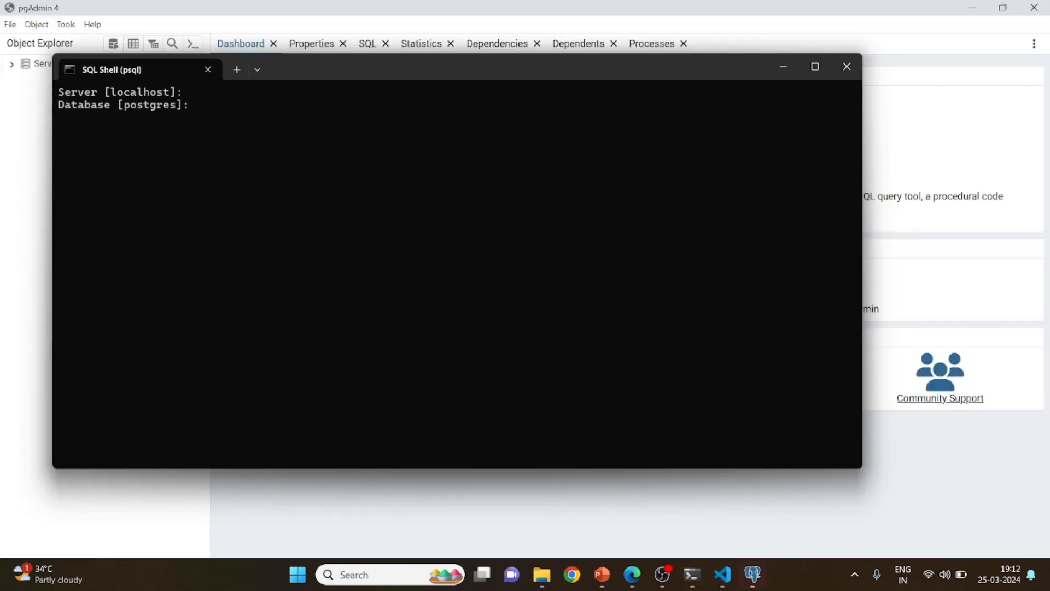
{"action": "key", "text": "Return"}
{"action": "key", "text": "Return"}
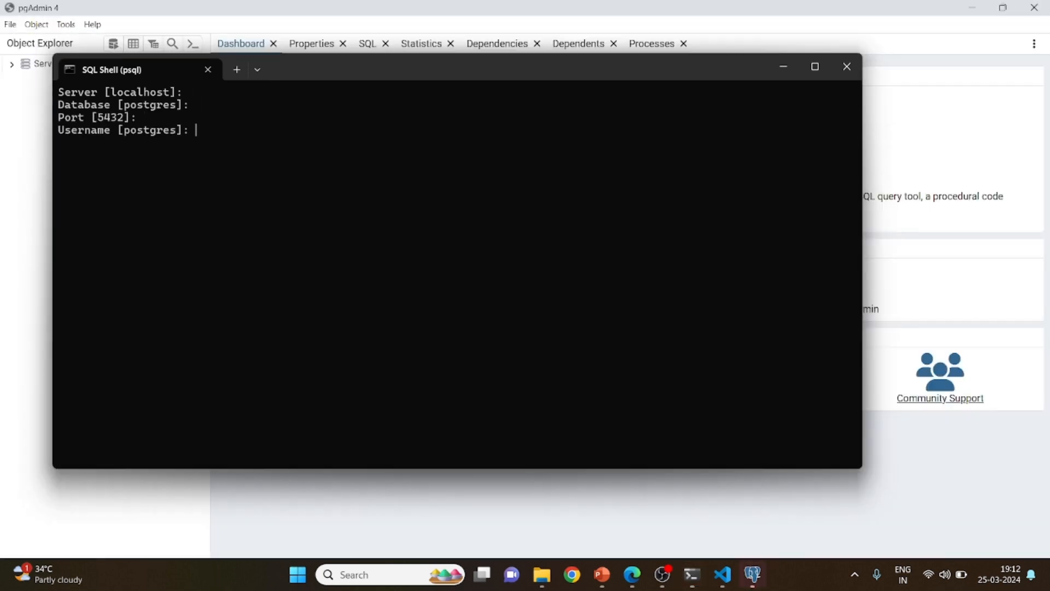
{"action": "key", "text": "Return"}
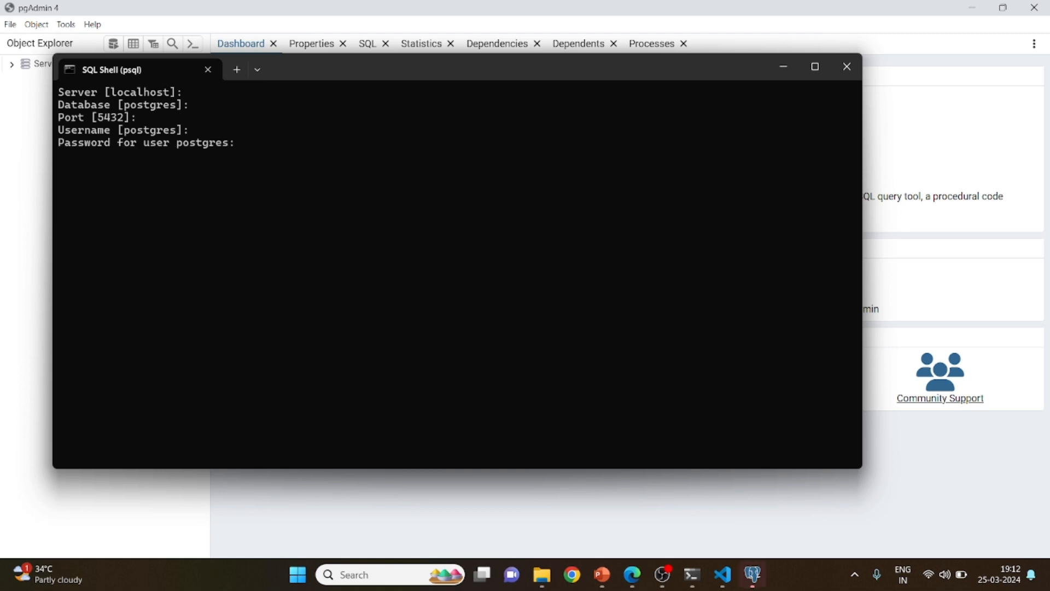
{"action": "key", "text": "Return"}
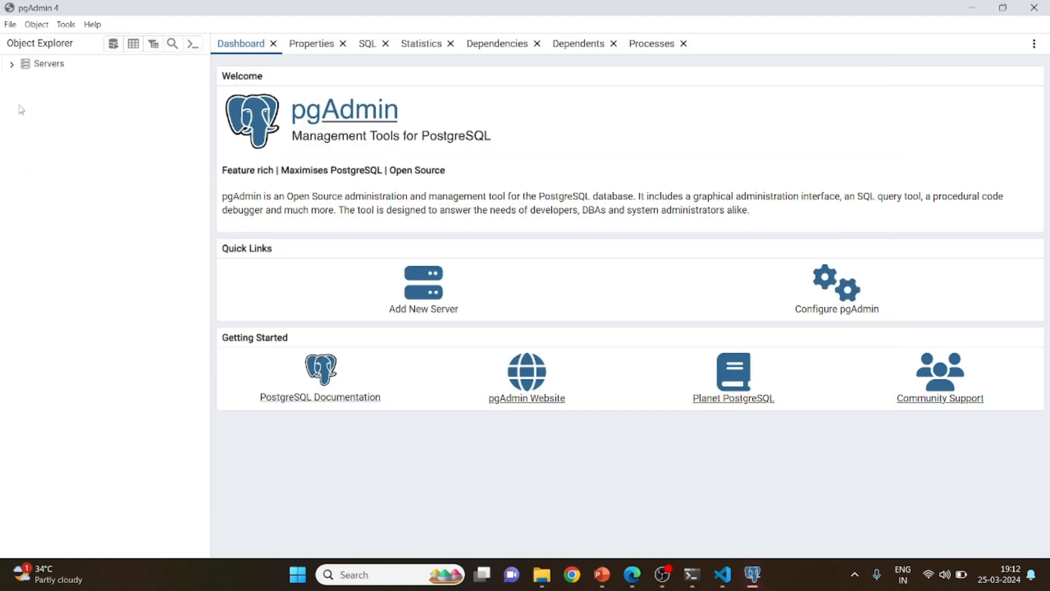
Switch to the prerequisites slide in PowerPoint and follow its Postman download link
{"action": "key", "text": "alt+Tab"}
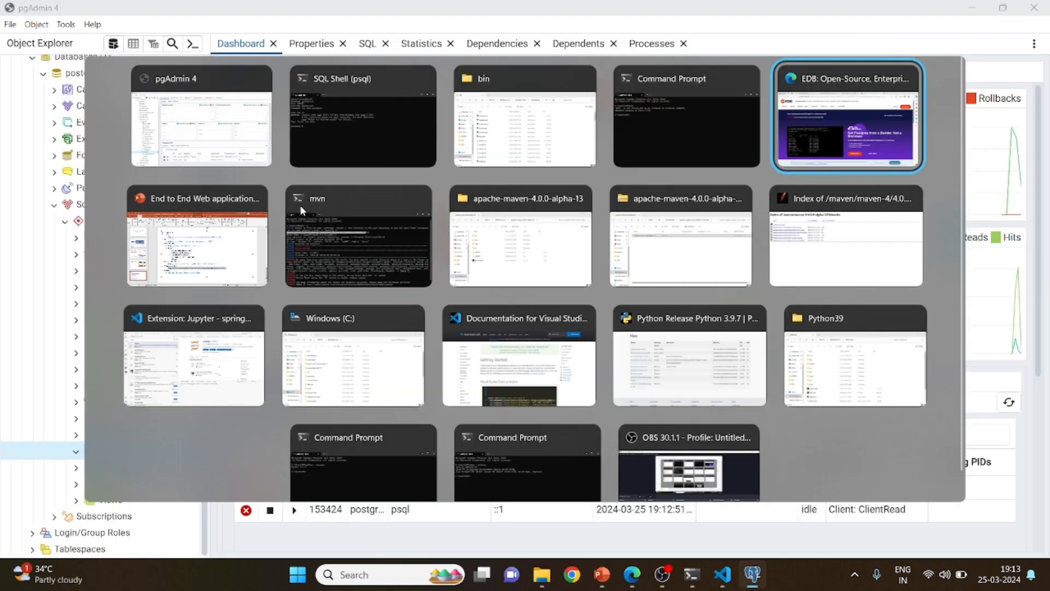
{"action": "key", "text": "alt+Tab"}
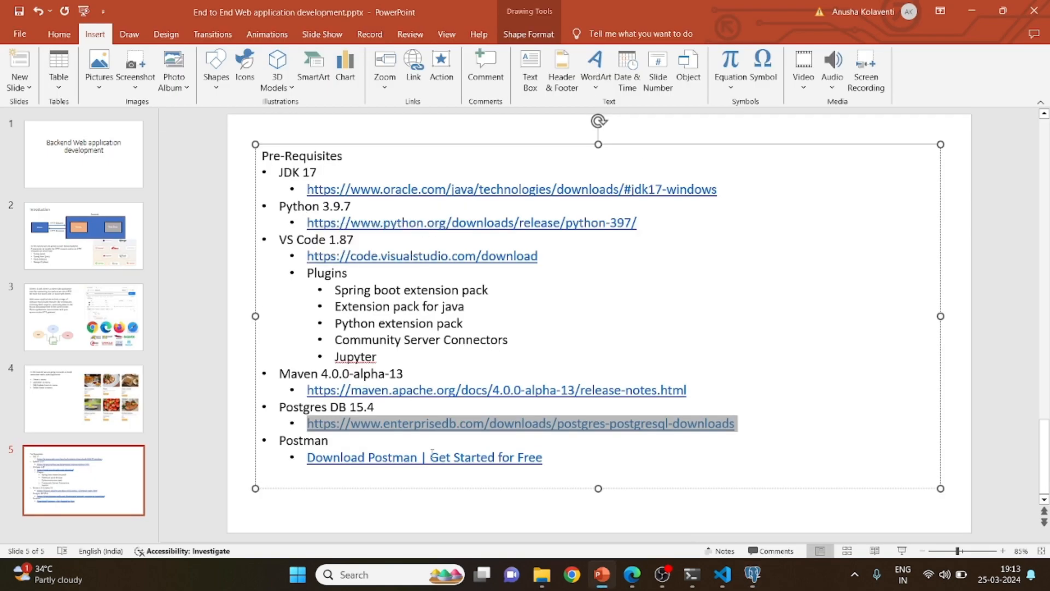
{"action": "left_click", "coordinate": [547, 458]}
{"action": "left_click_drag", "start_coordinate": [479, 461], "coordinate": [308, 460]}
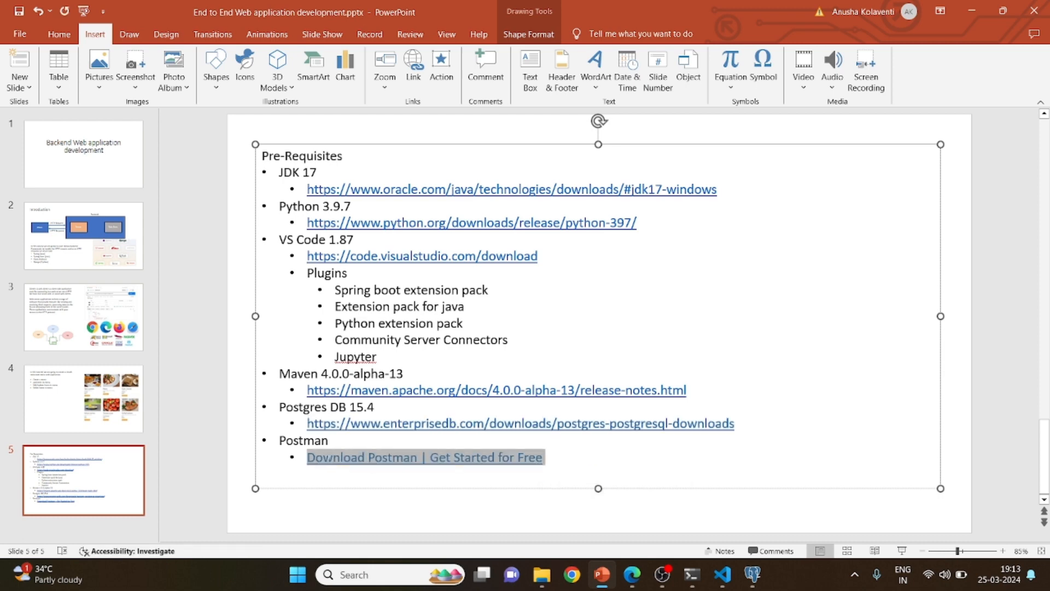
{"action": "left_click", "coordinate": [490, 458], "text": "ctrl"}
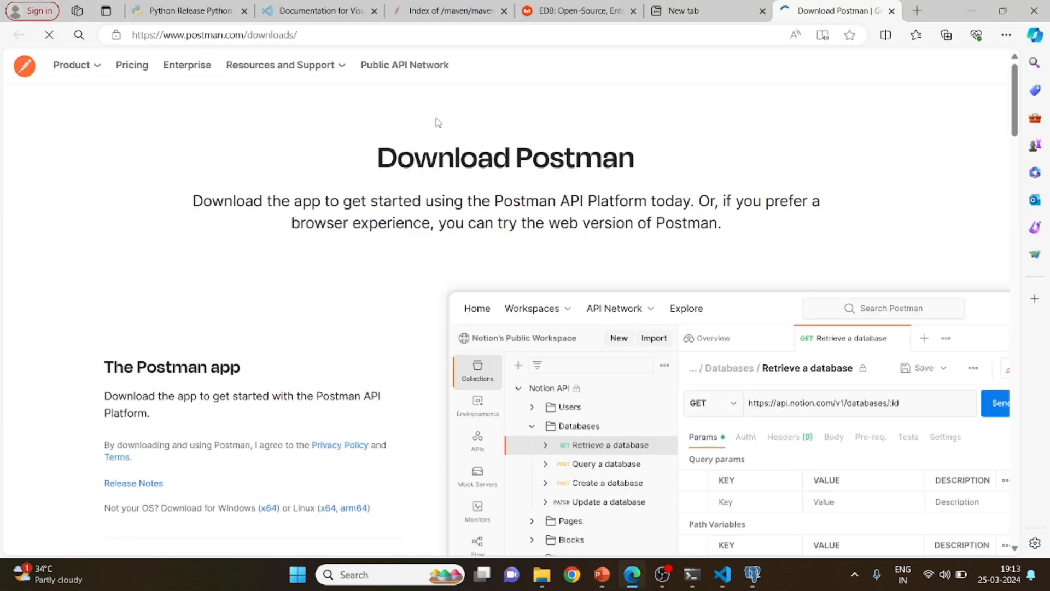
Download and run the Windows 64-bit Postman installer, and return to the prerequisites slide in PowerPoint
{"action": "left_click", "coordinate": [284, 401]}
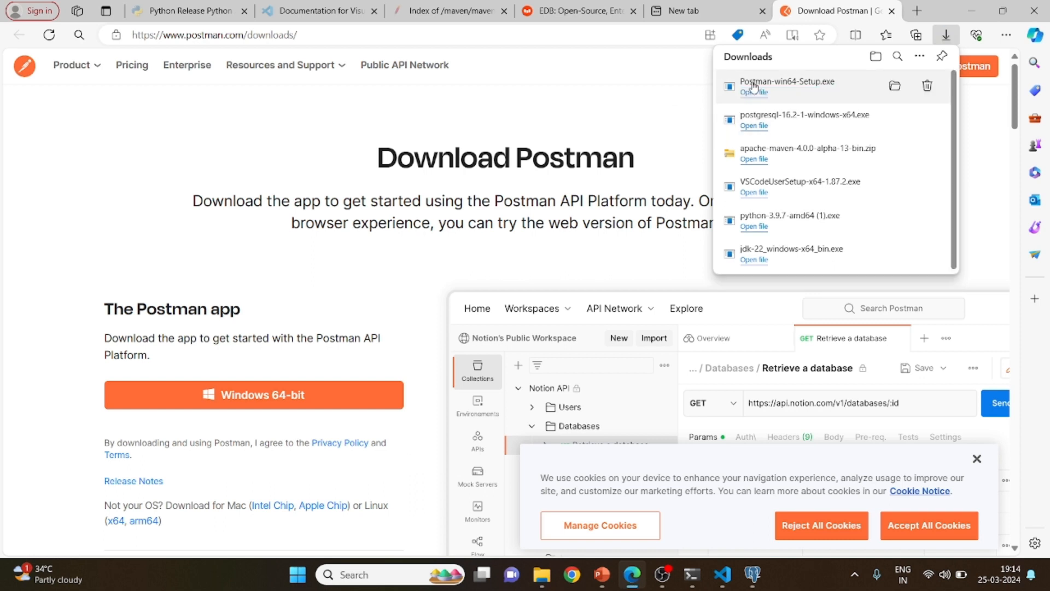
{"action": "left_click", "coordinate": [755, 93]}
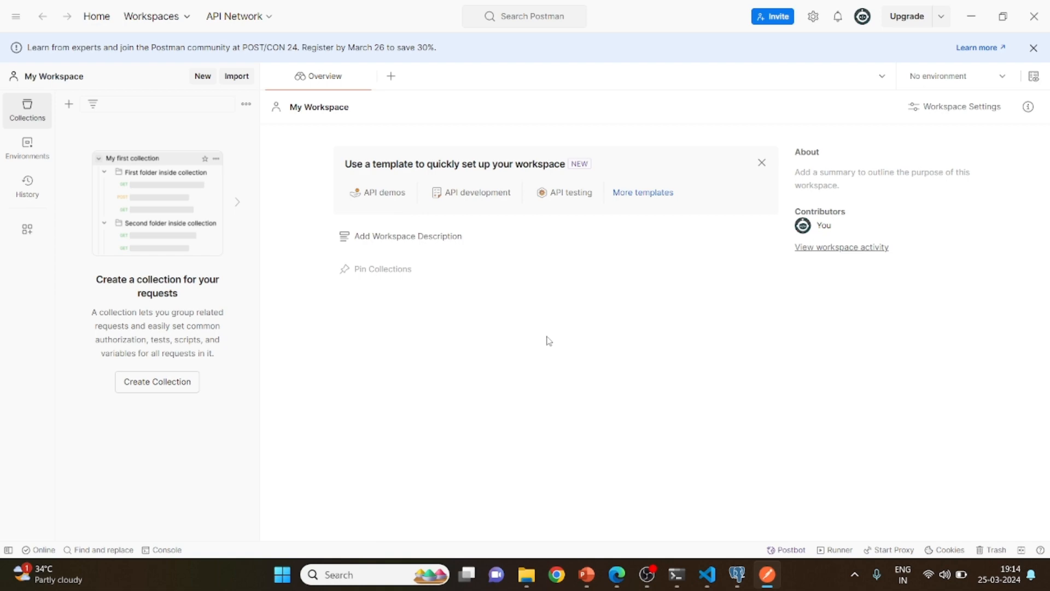
{"action": "key", "text": "alt+Tab"}
{"action": "key", "text": "Tab"}
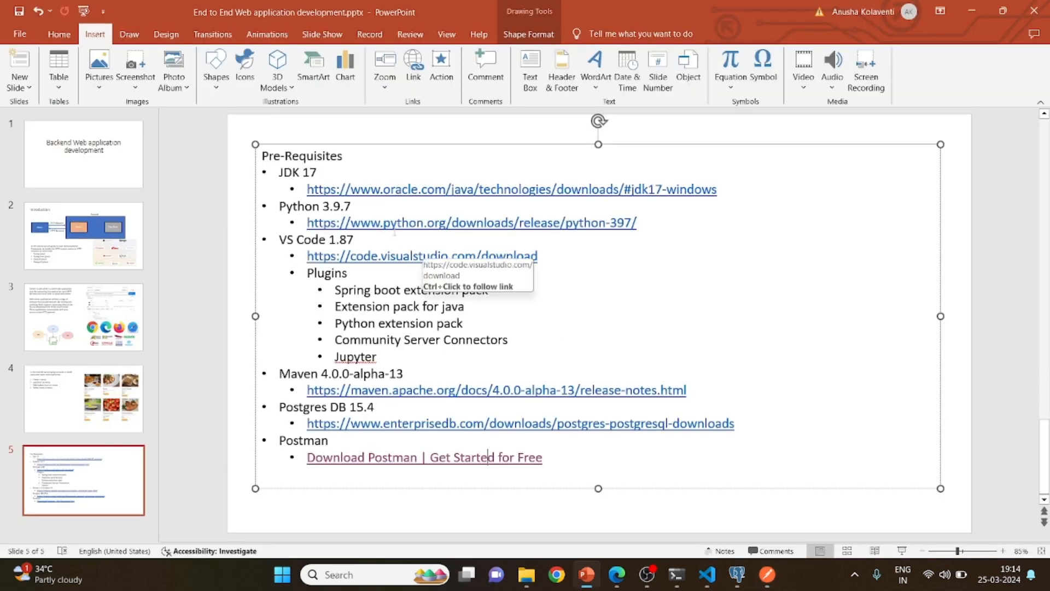